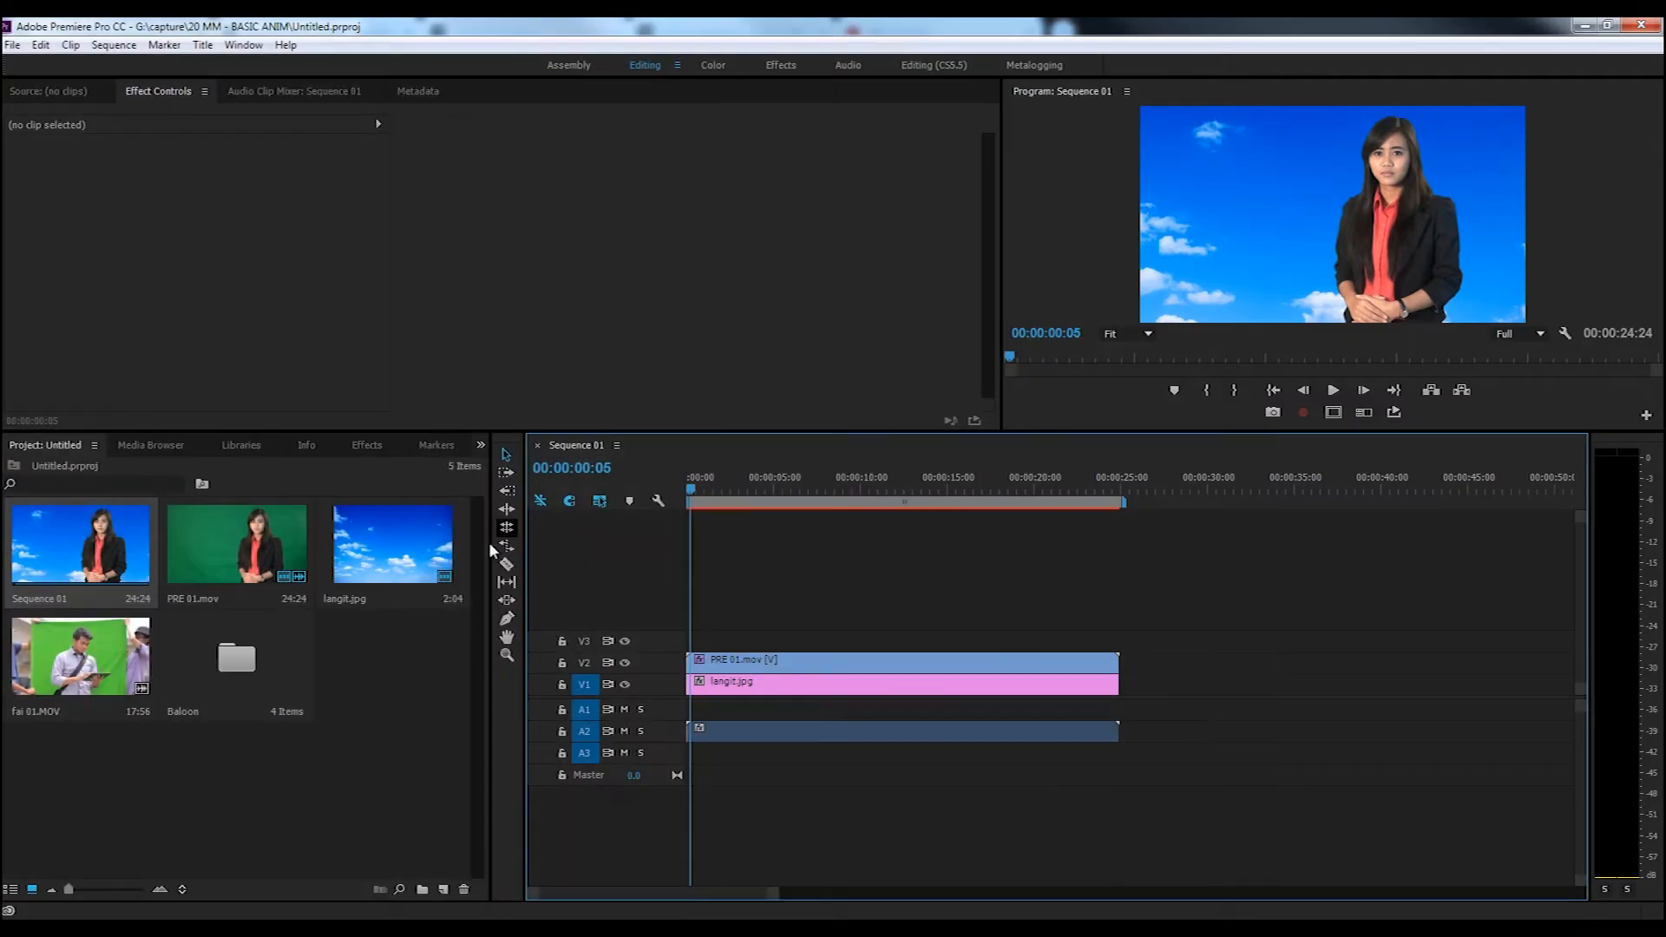
- Create a new title named Title 01 at 1280 by 720, 25 fps, with square pixels
{"action": "left_click", "coordinate": [406, 678]}
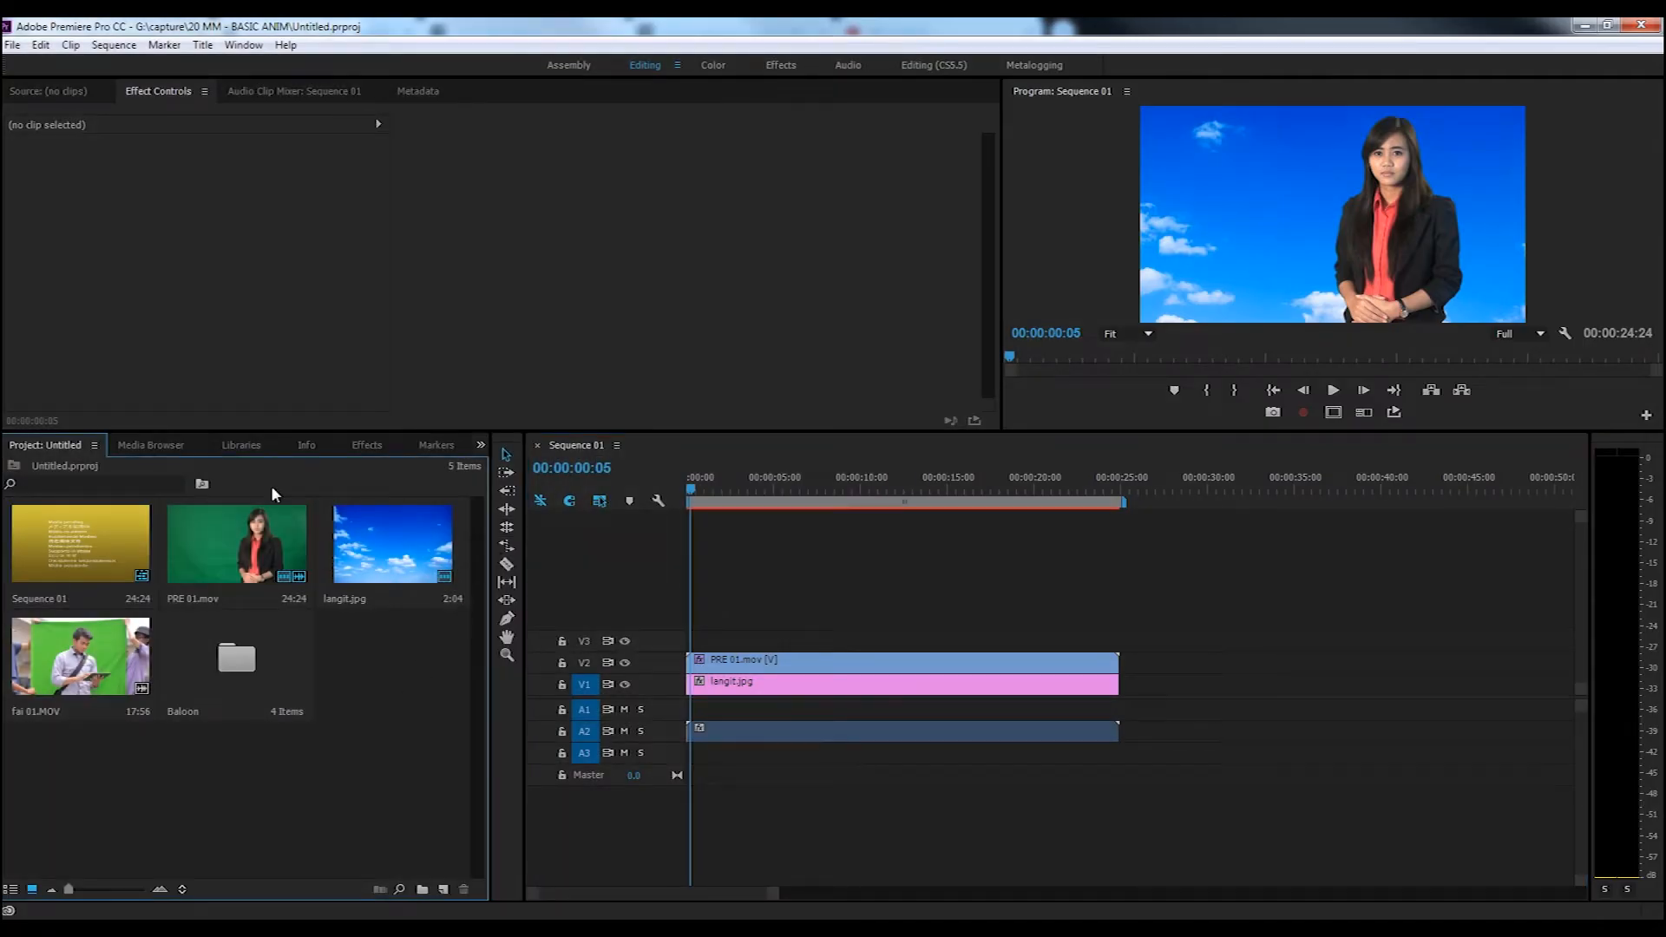
{"action": "left_click", "coordinate": [13, 45]}
{"action": "mouse_move", "coordinate": [52, 65]}
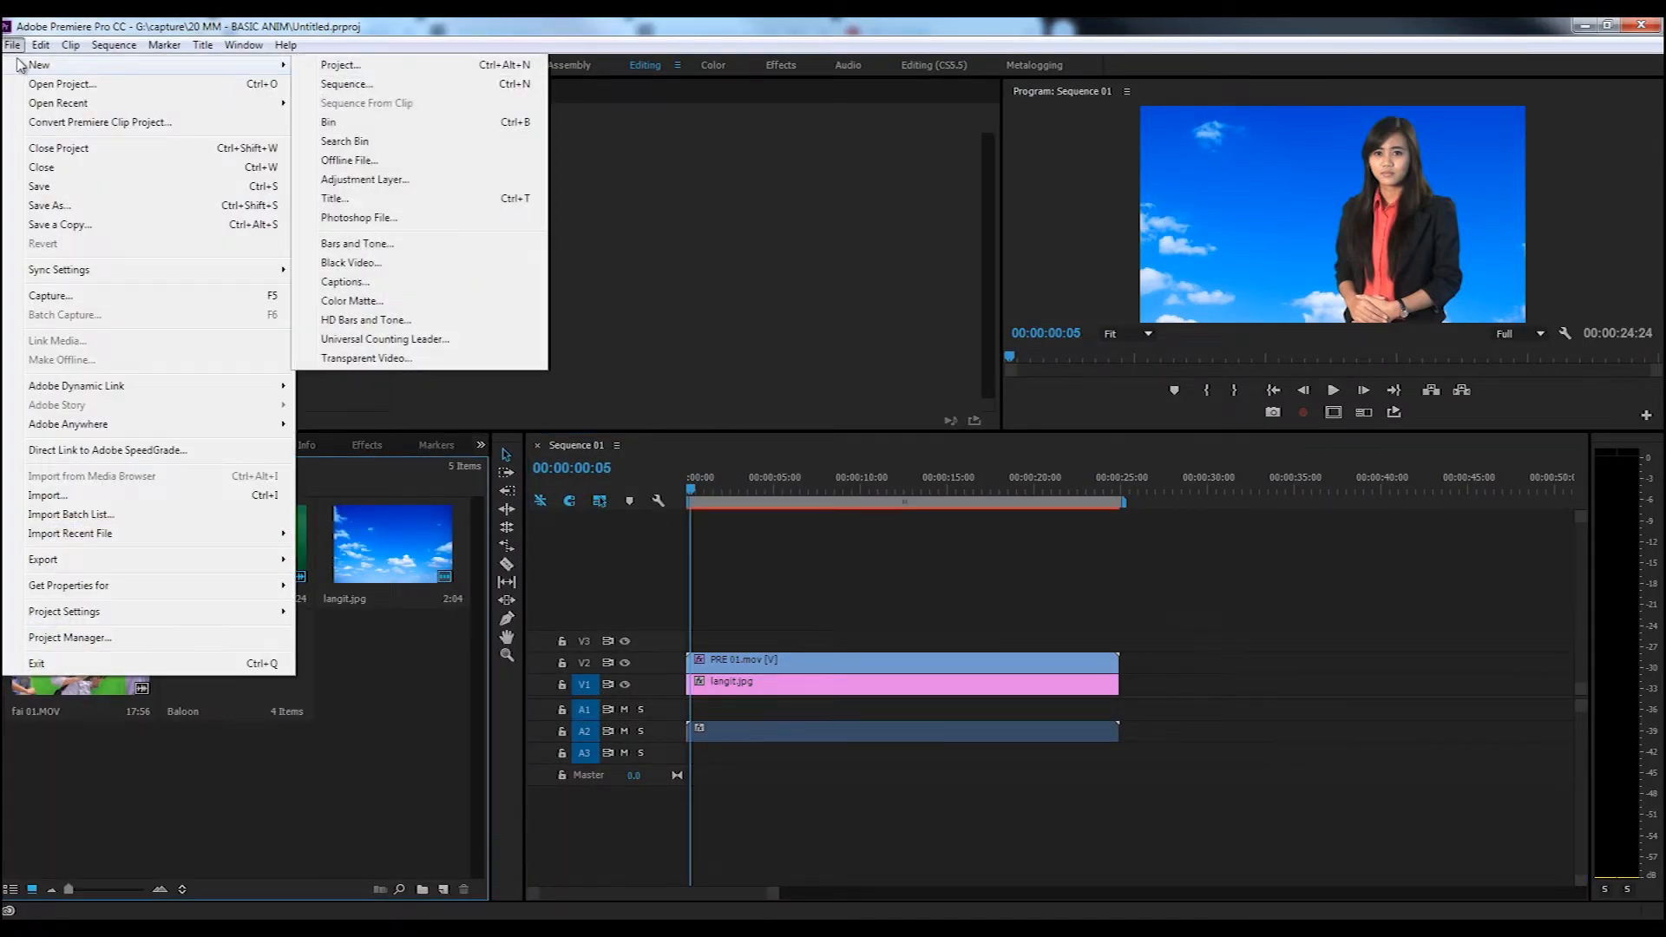
{"action": "left_click", "coordinate": [350, 201]}
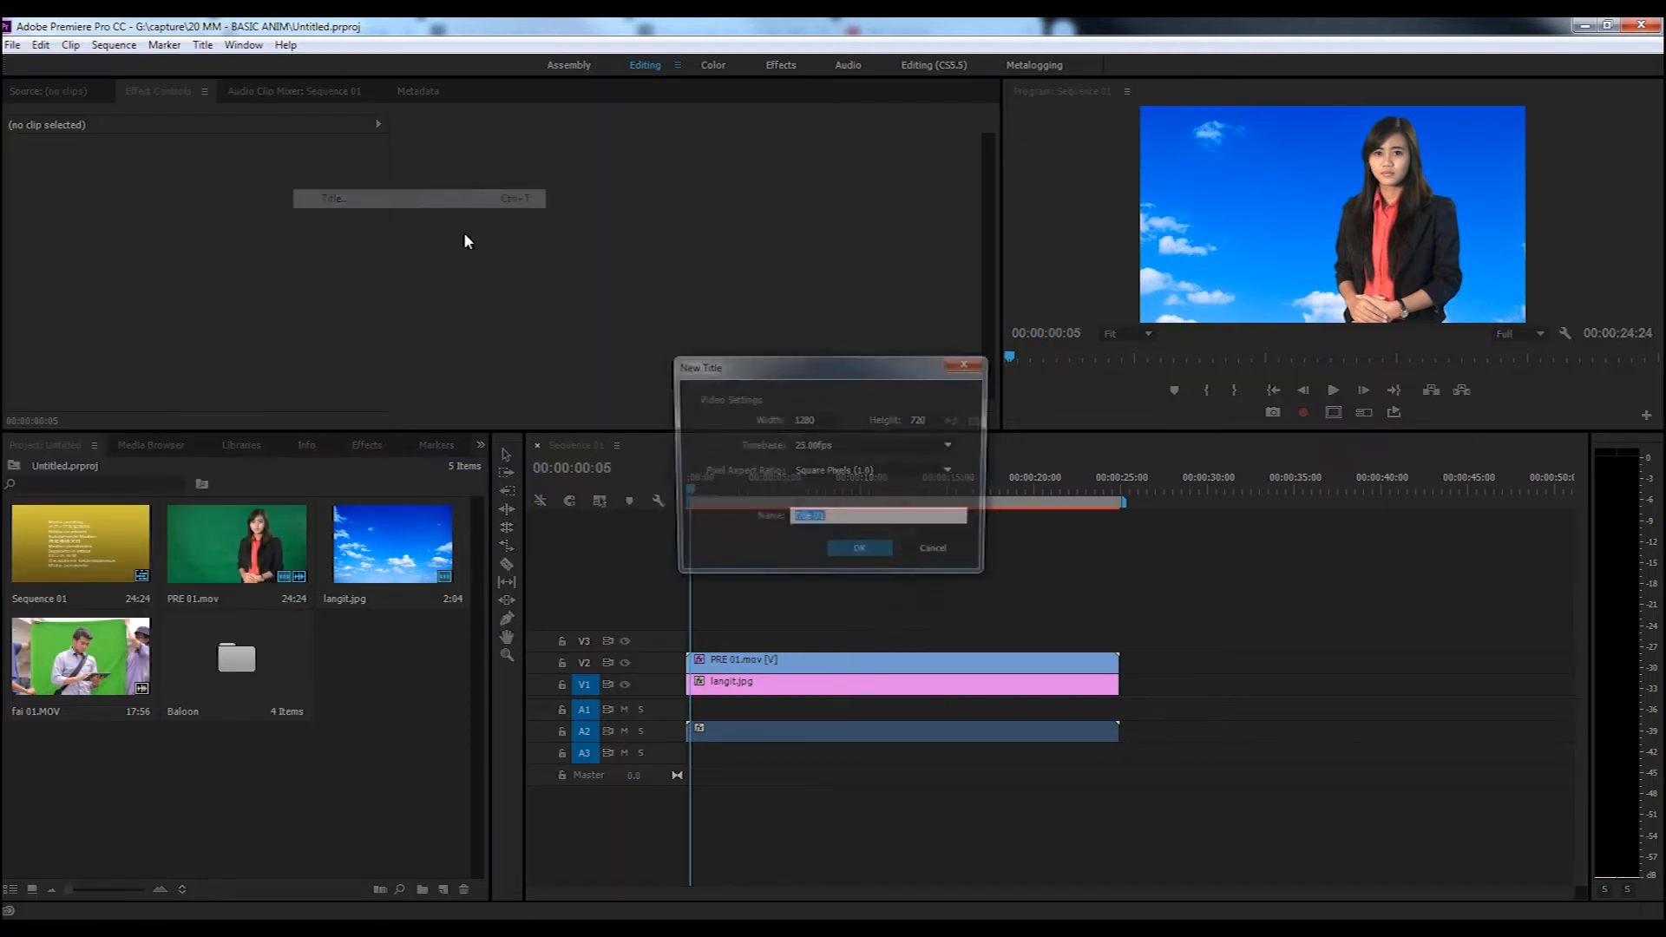
{"action": "left_click_drag", "start_coordinate": [883, 378], "coordinate": [975, 294]}
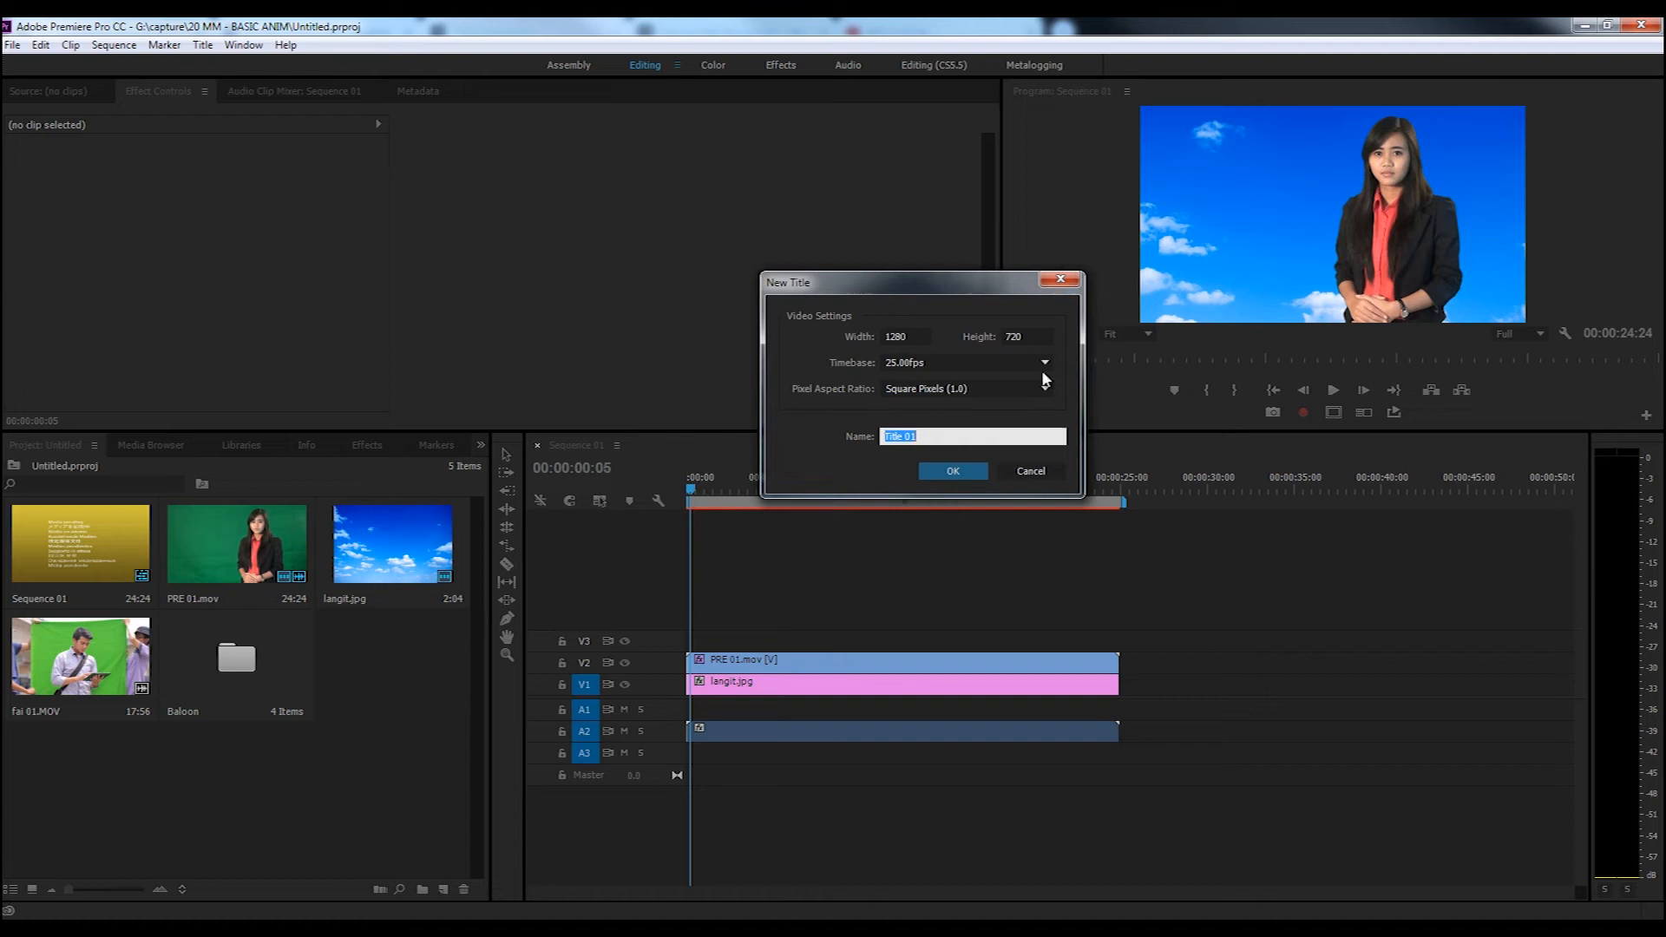
{"action": "left_click", "coordinate": [959, 434]}
{"action": "left_click_drag", "start_coordinate": [959, 435], "coordinate": [862, 426]}
{"action": "left_click", "coordinate": [961, 471]}
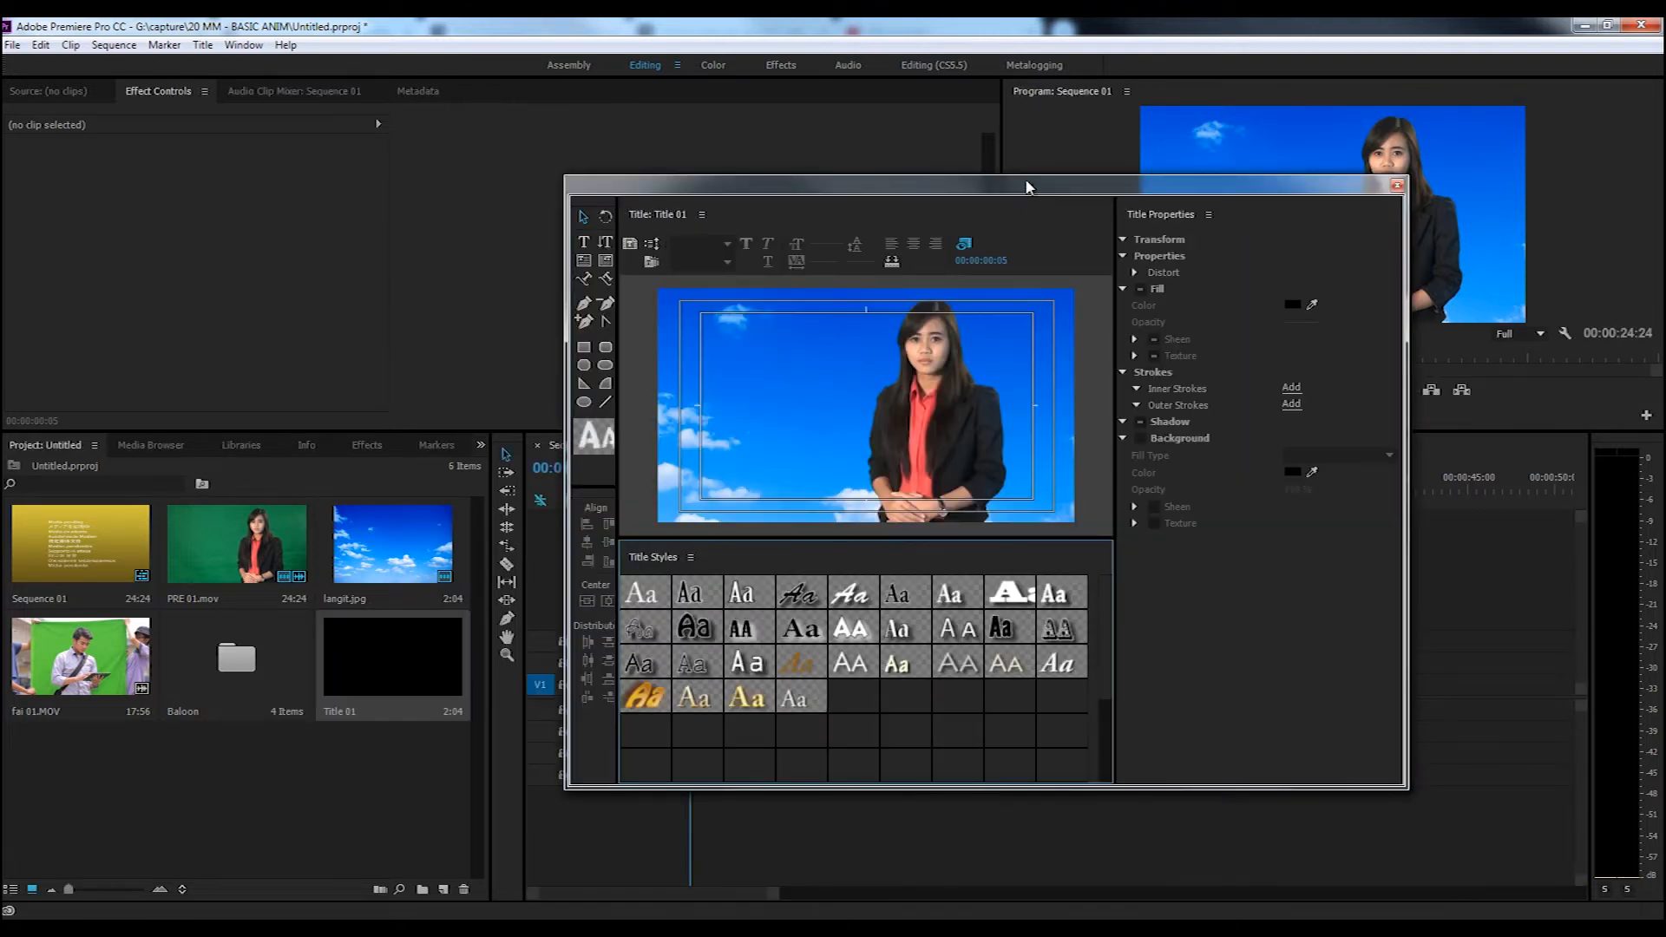
- Enlarge the title editor window and reposition it over the workspace
{"action": "left_click_drag", "start_coordinate": [1027, 186], "coordinate": [902, 131]}
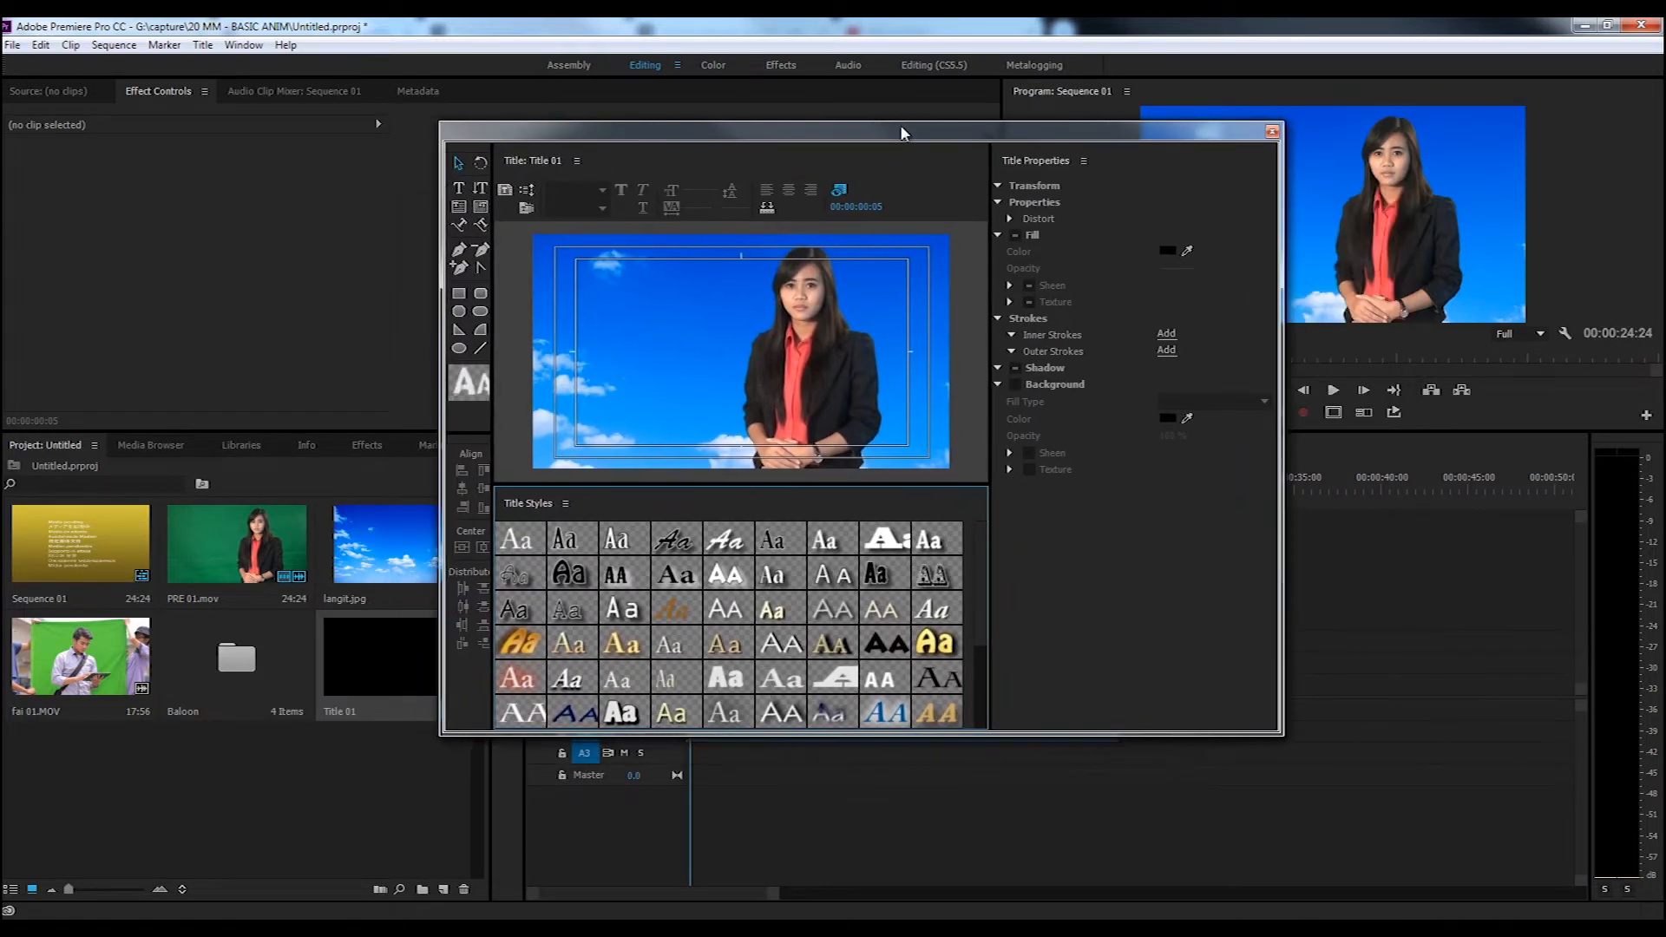
{"action": "left_click_drag", "start_coordinate": [1280, 734], "coordinate": [1540, 819]}
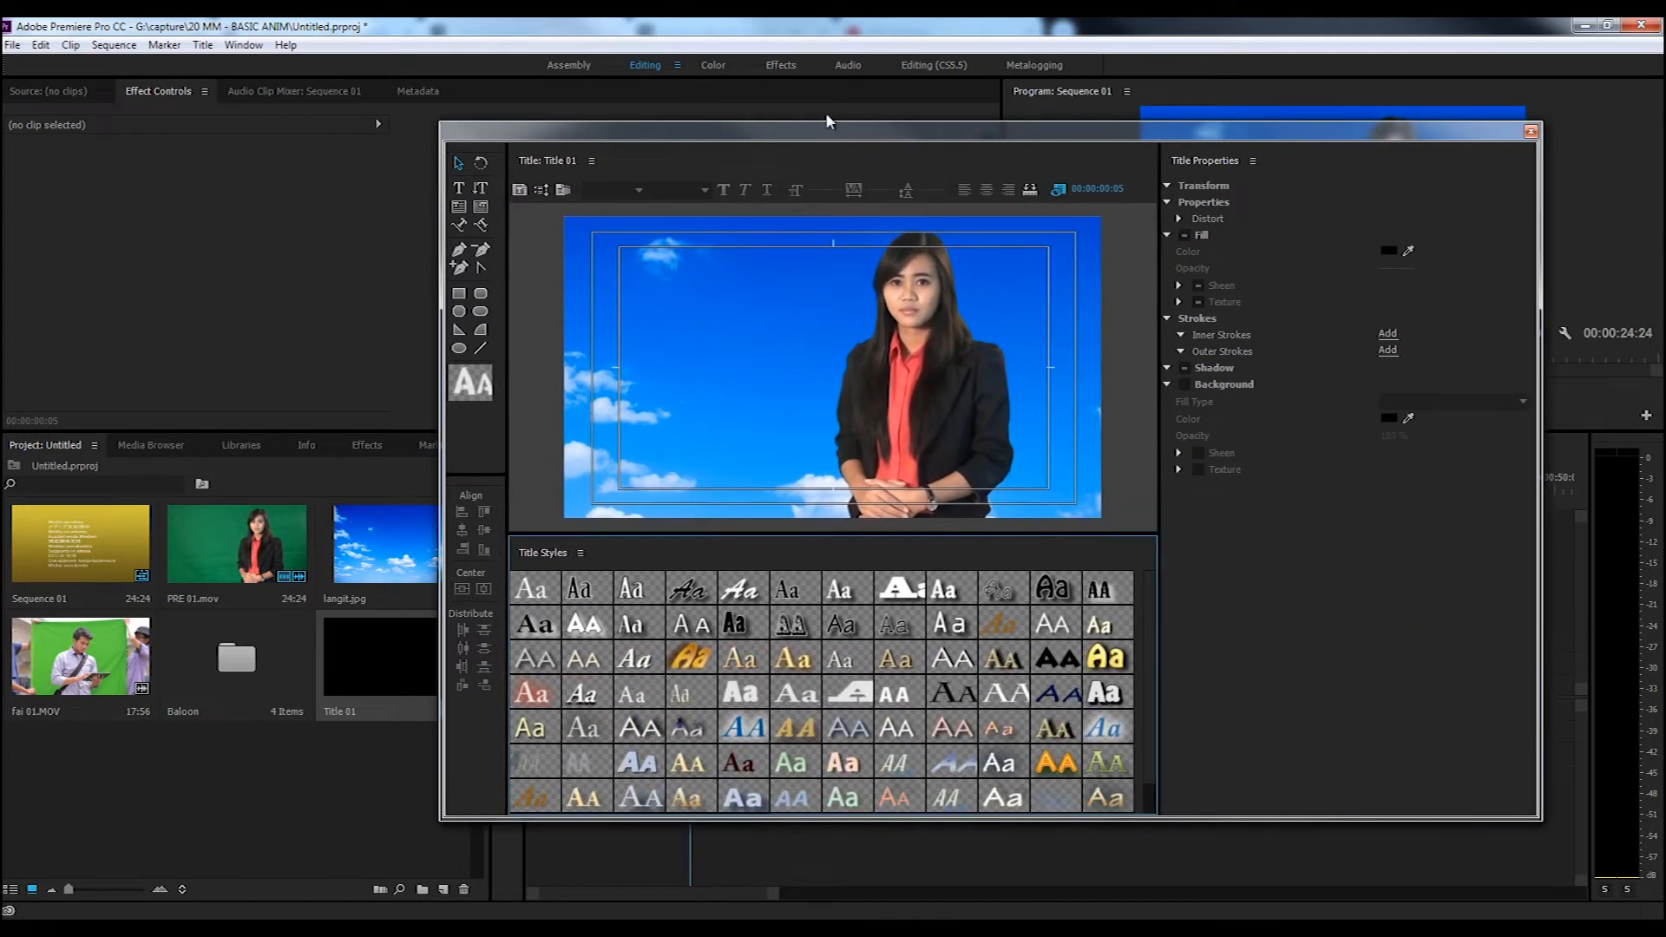
{"action": "left_click_drag", "start_coordinate": [839, 132], "coordinate": [780, 111]}
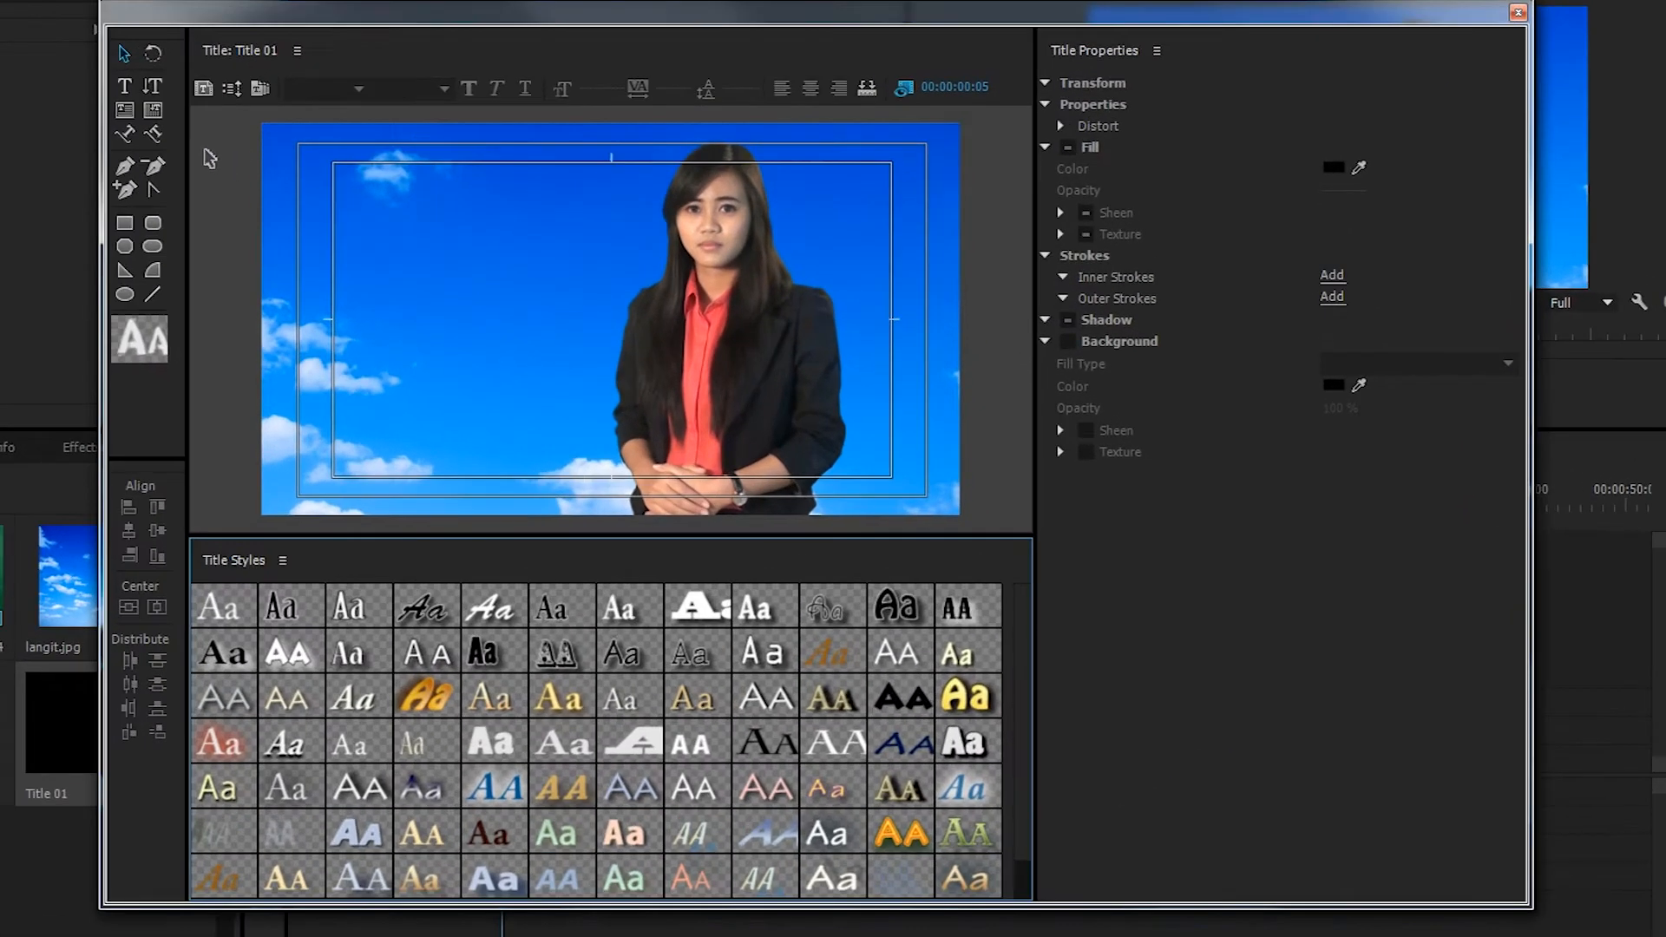
- Add the horizontal text "JUDOL" to the title frame with the Type tool and select it as an object
{"action": "left_click", "coordinate": [130, 89]}
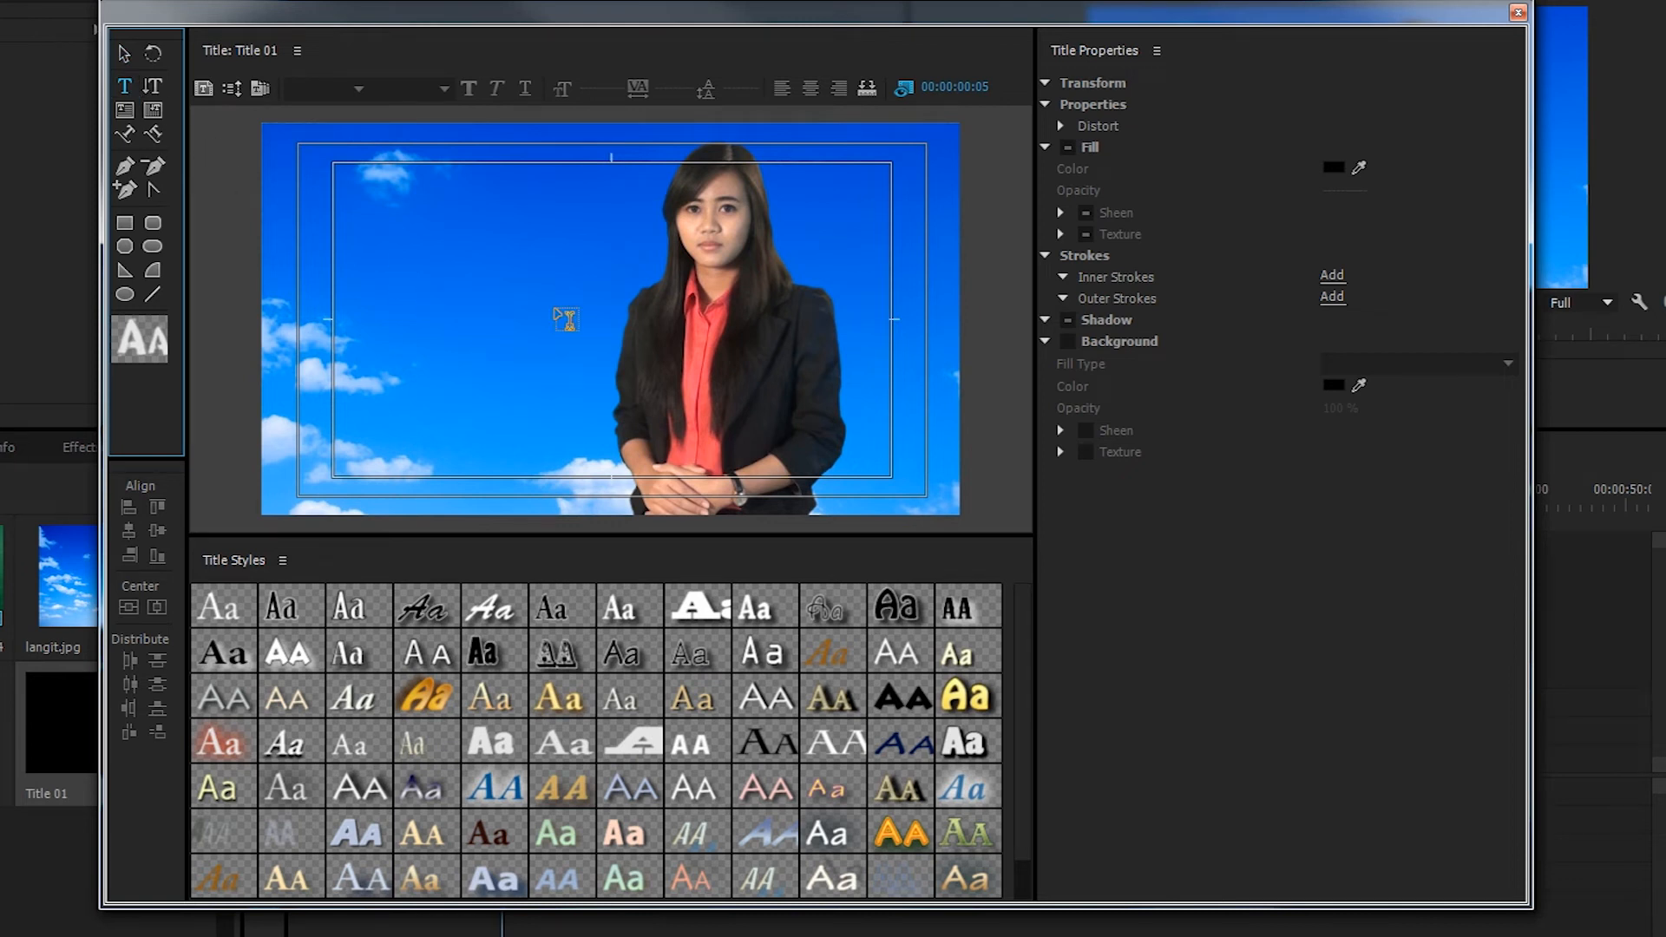
{"action": "left_click", "coordinate": [555, 309]}
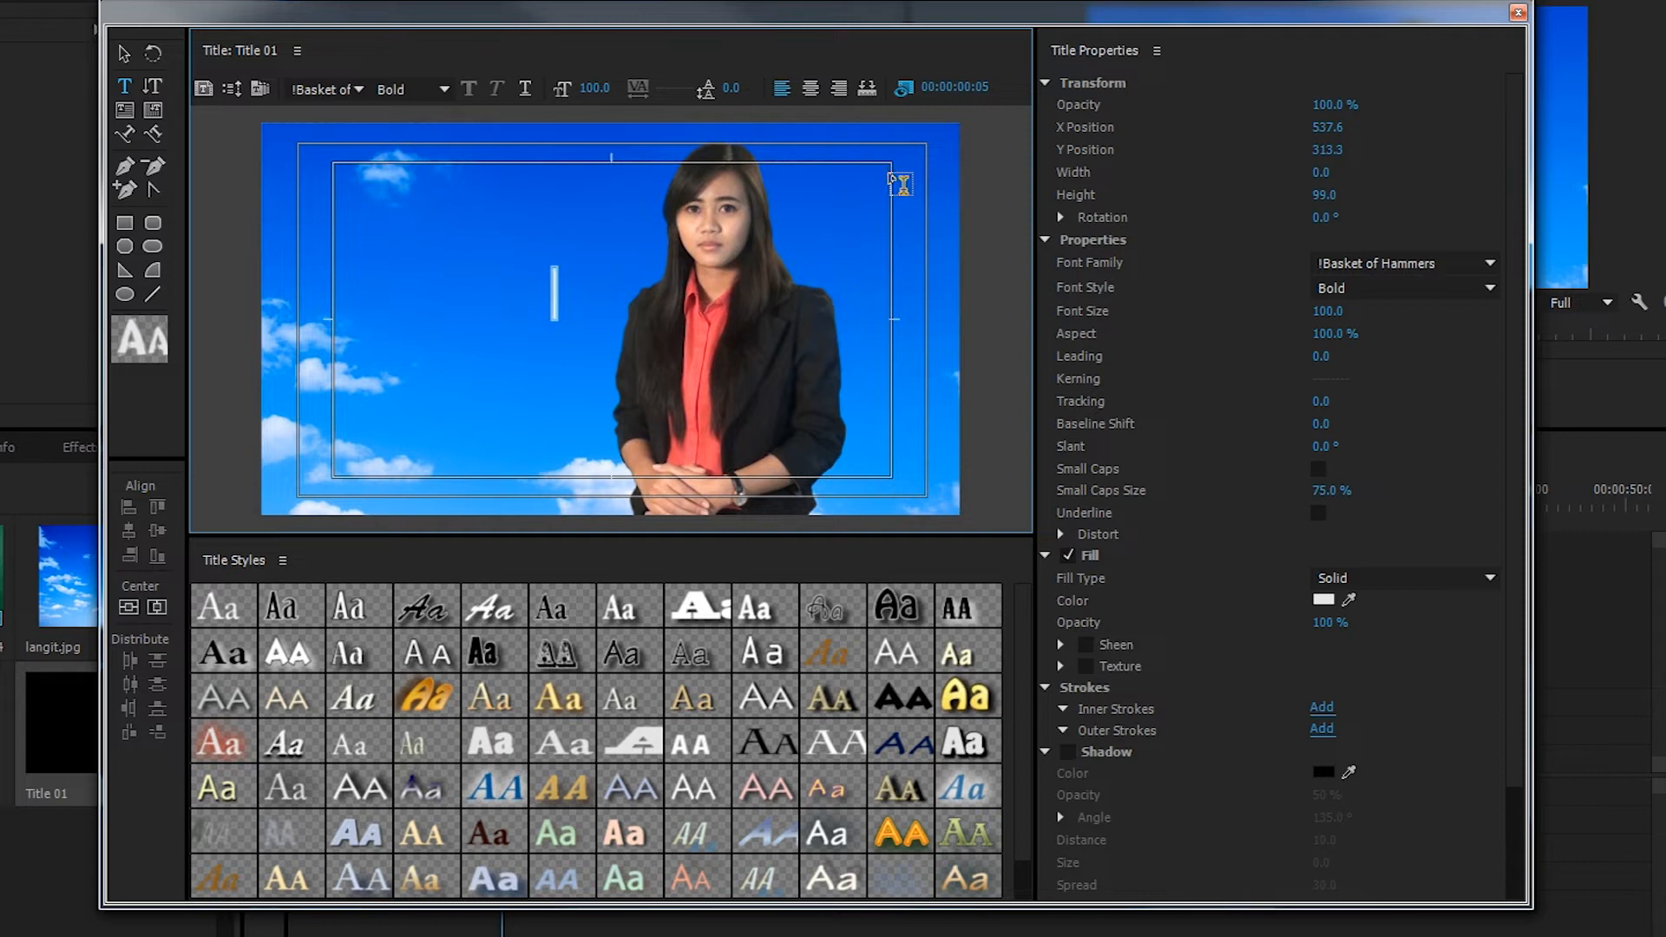
{"action": "type", "text": "JUDOL"}
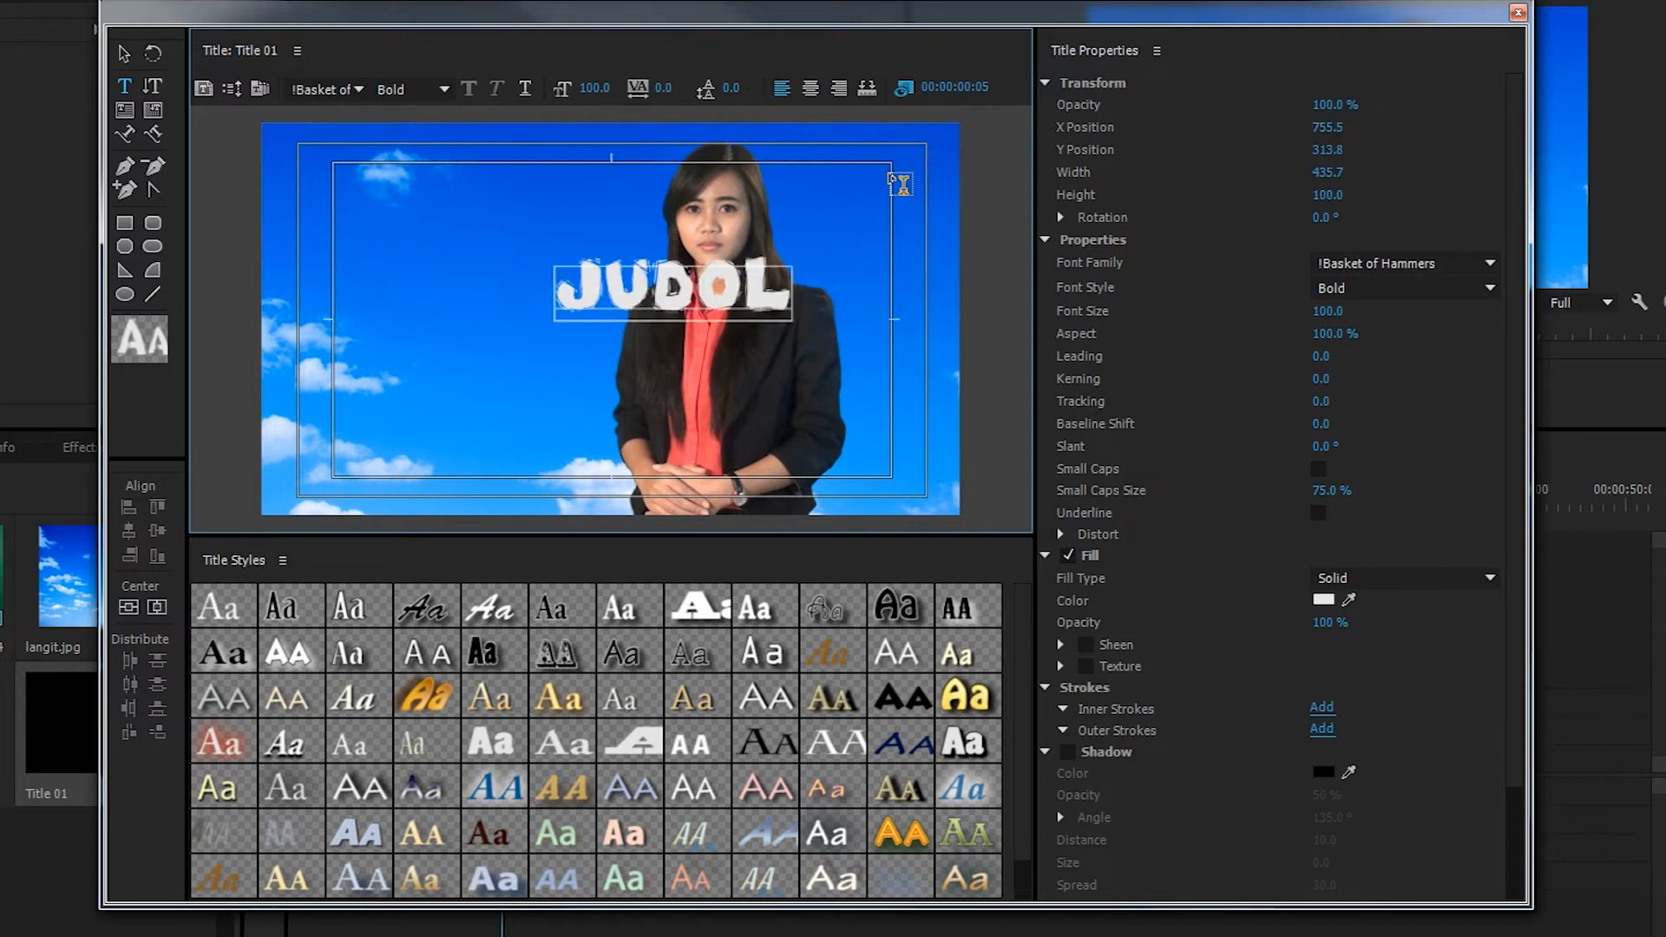
{"action": "left_click", "coordinate": [124, 53]}
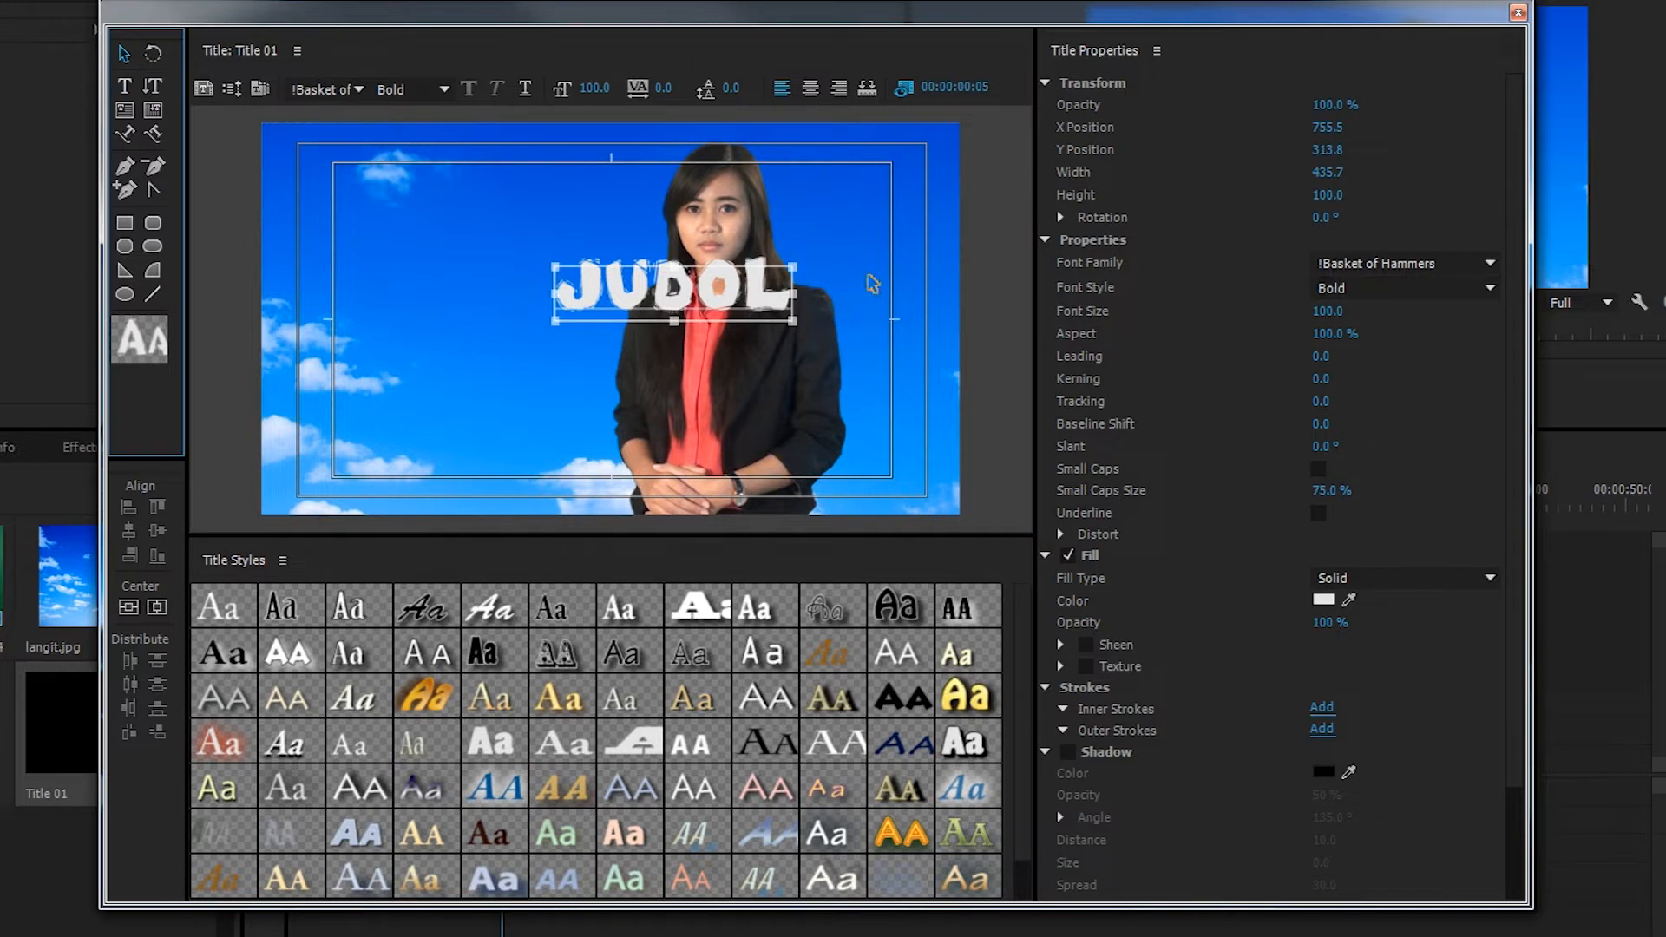
- Set the font family of the JUDOL text to Arial and its font style to Black
{"action": "left_click", "coordinate": [1364, 262]}
{"action": "left_click", "coordinate": [1364, 262]}
{"action": "type", "text": "Ar"}
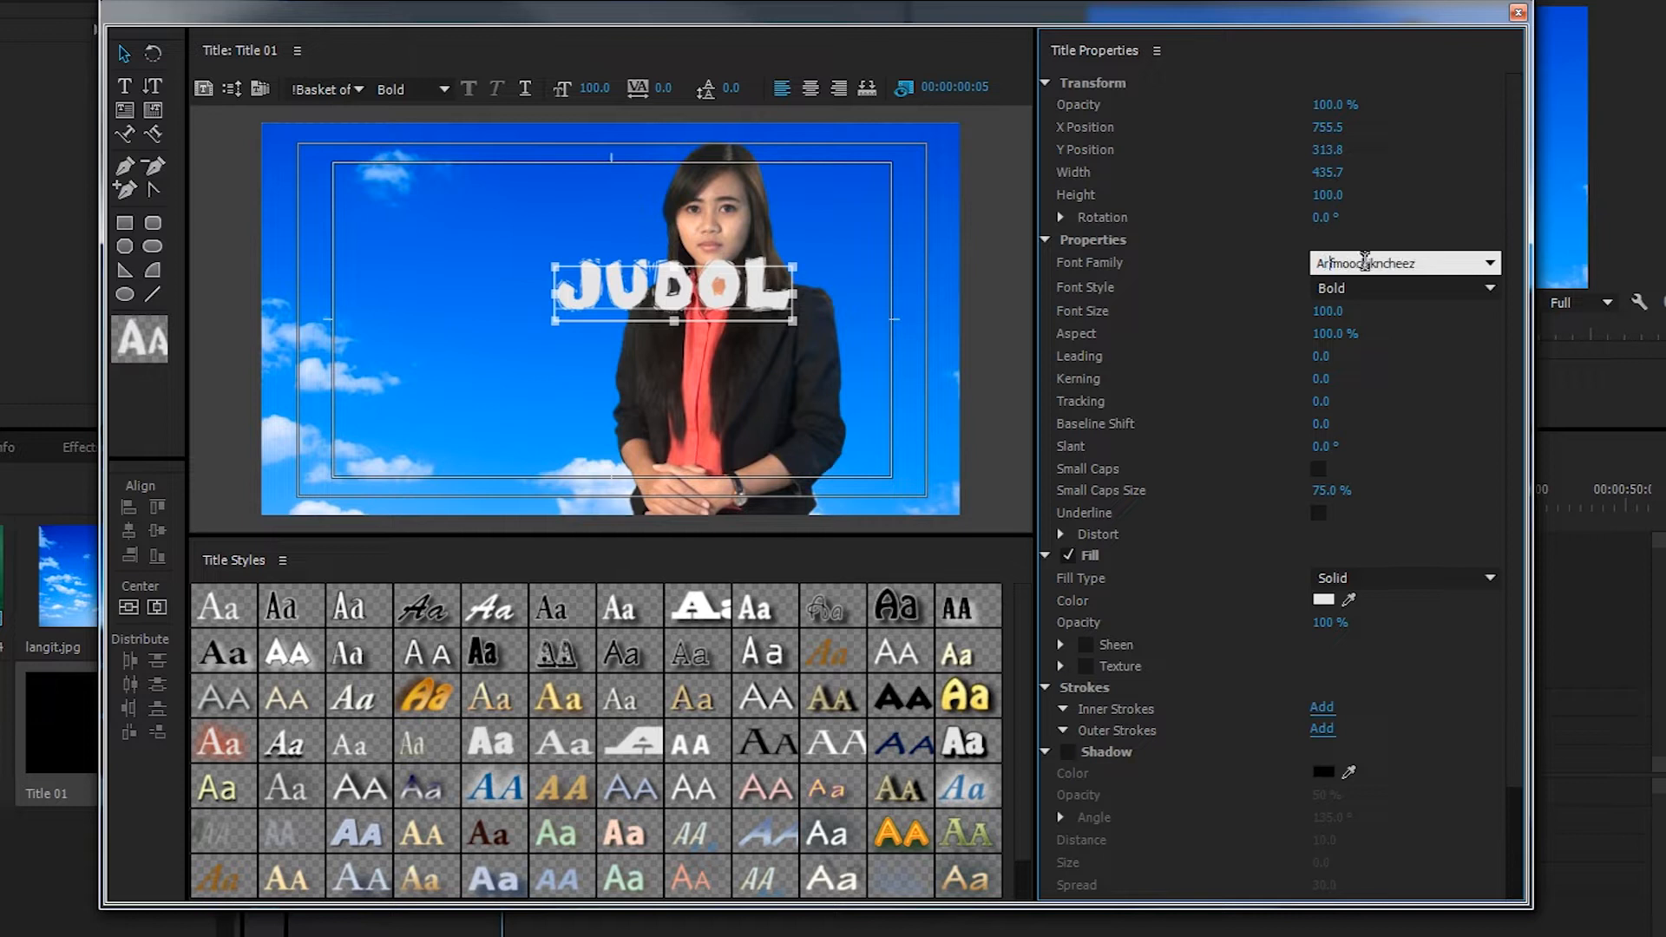
{"action": "type", "text": "ial"}
{"action": "left_click", "coordinate": [1375, 290]}
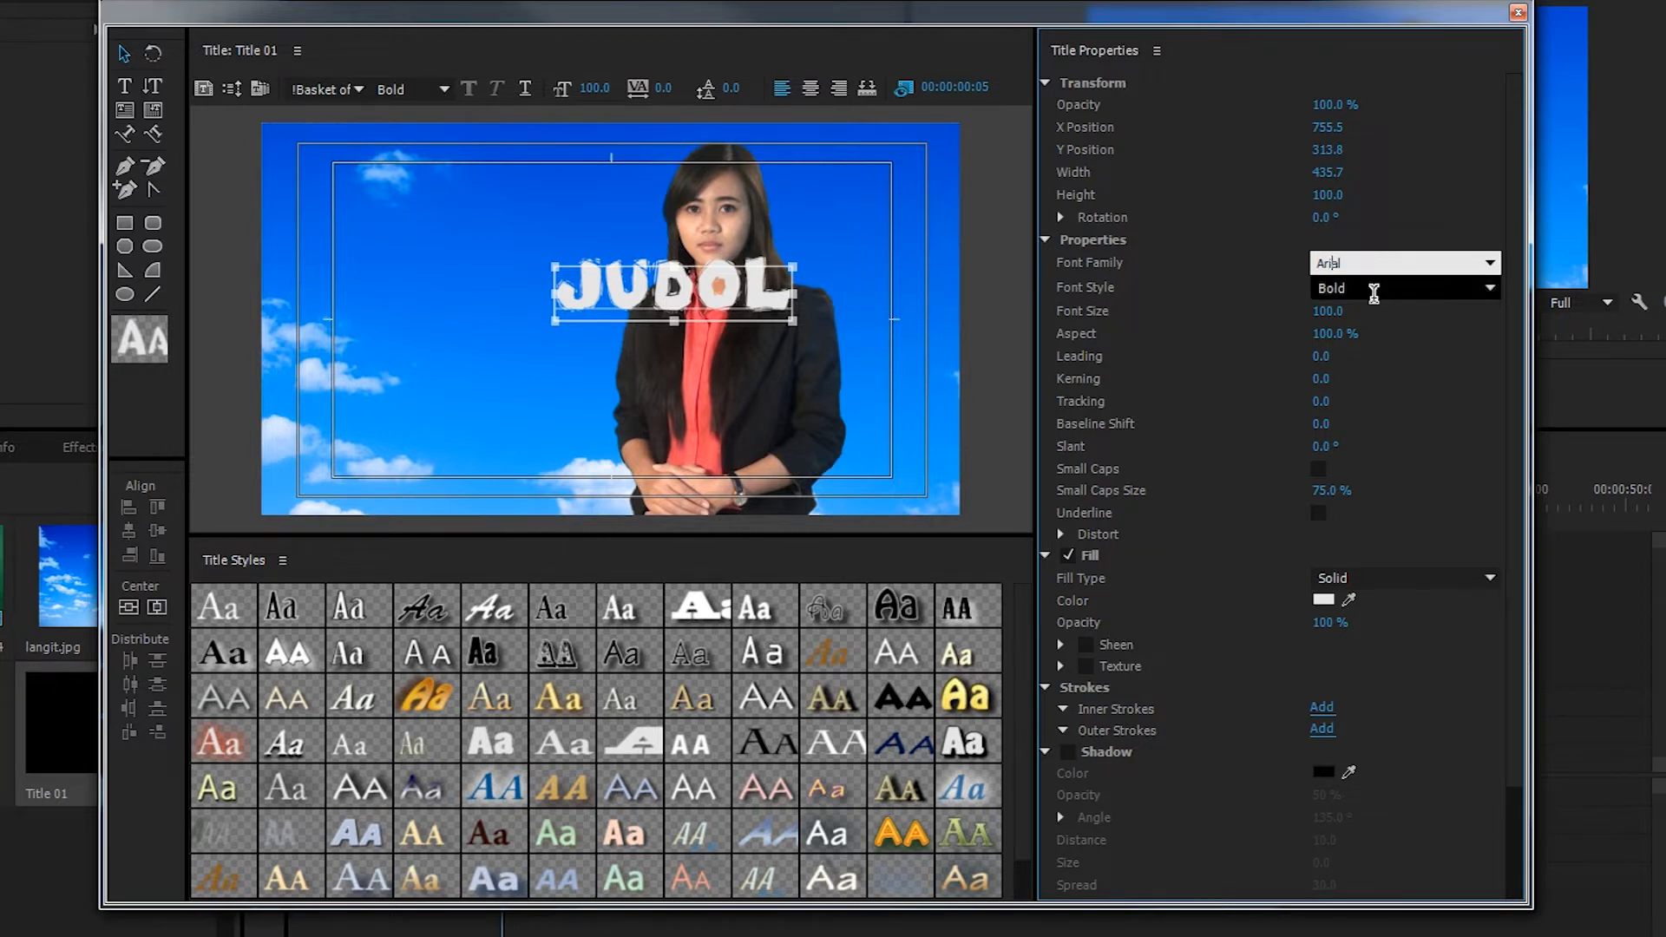
{"action": "left_click", "coordinate": [1490, 288]}
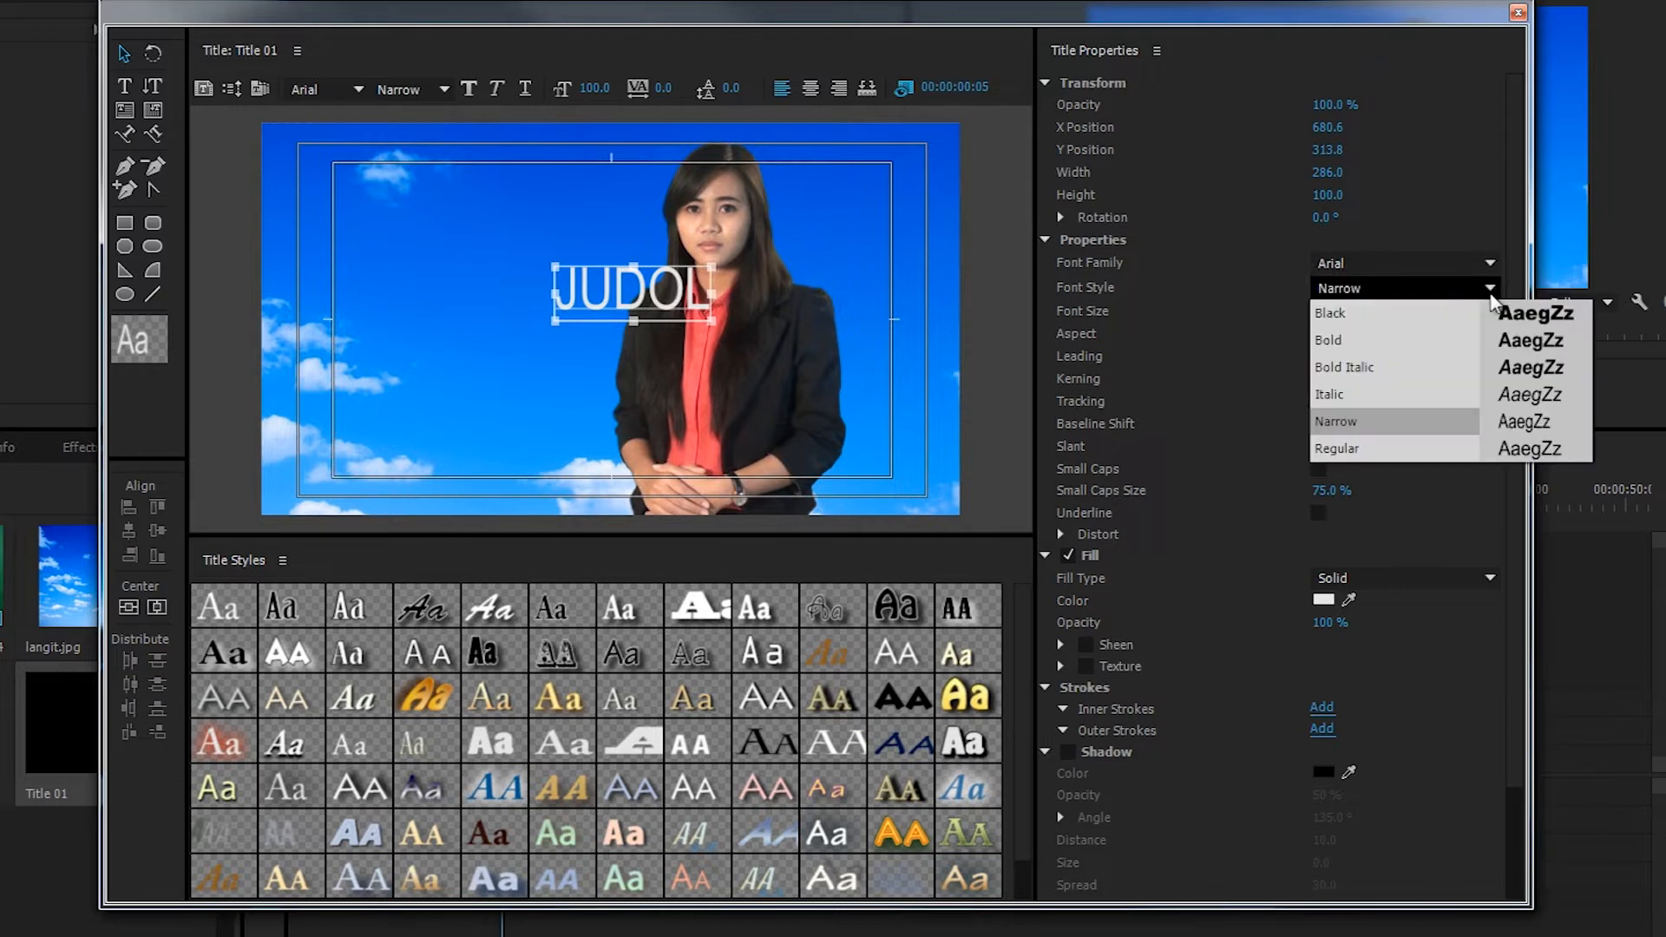
{"action": "left_click", "coordinate": [1444, 317]}
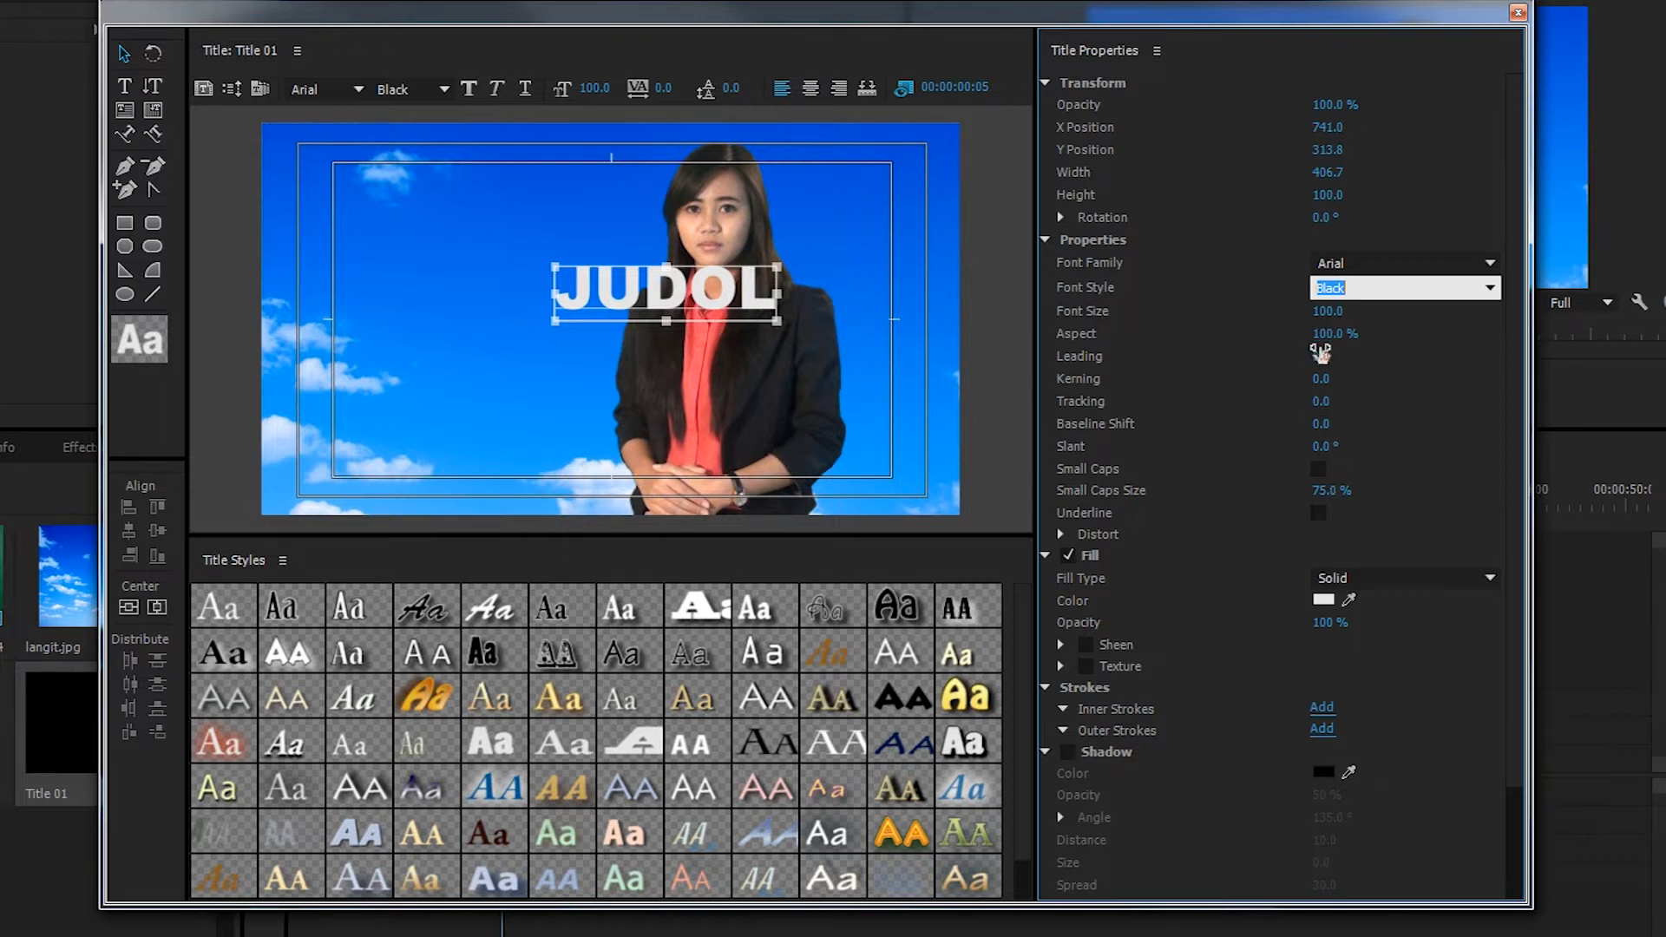
- Set the JUDOL text's font size to 143 and centre it vertically and horizontally in the frame
{"action": "left_click_drag", "start_coordinate": [1327, 320], "coordinate": [1507, 327]}
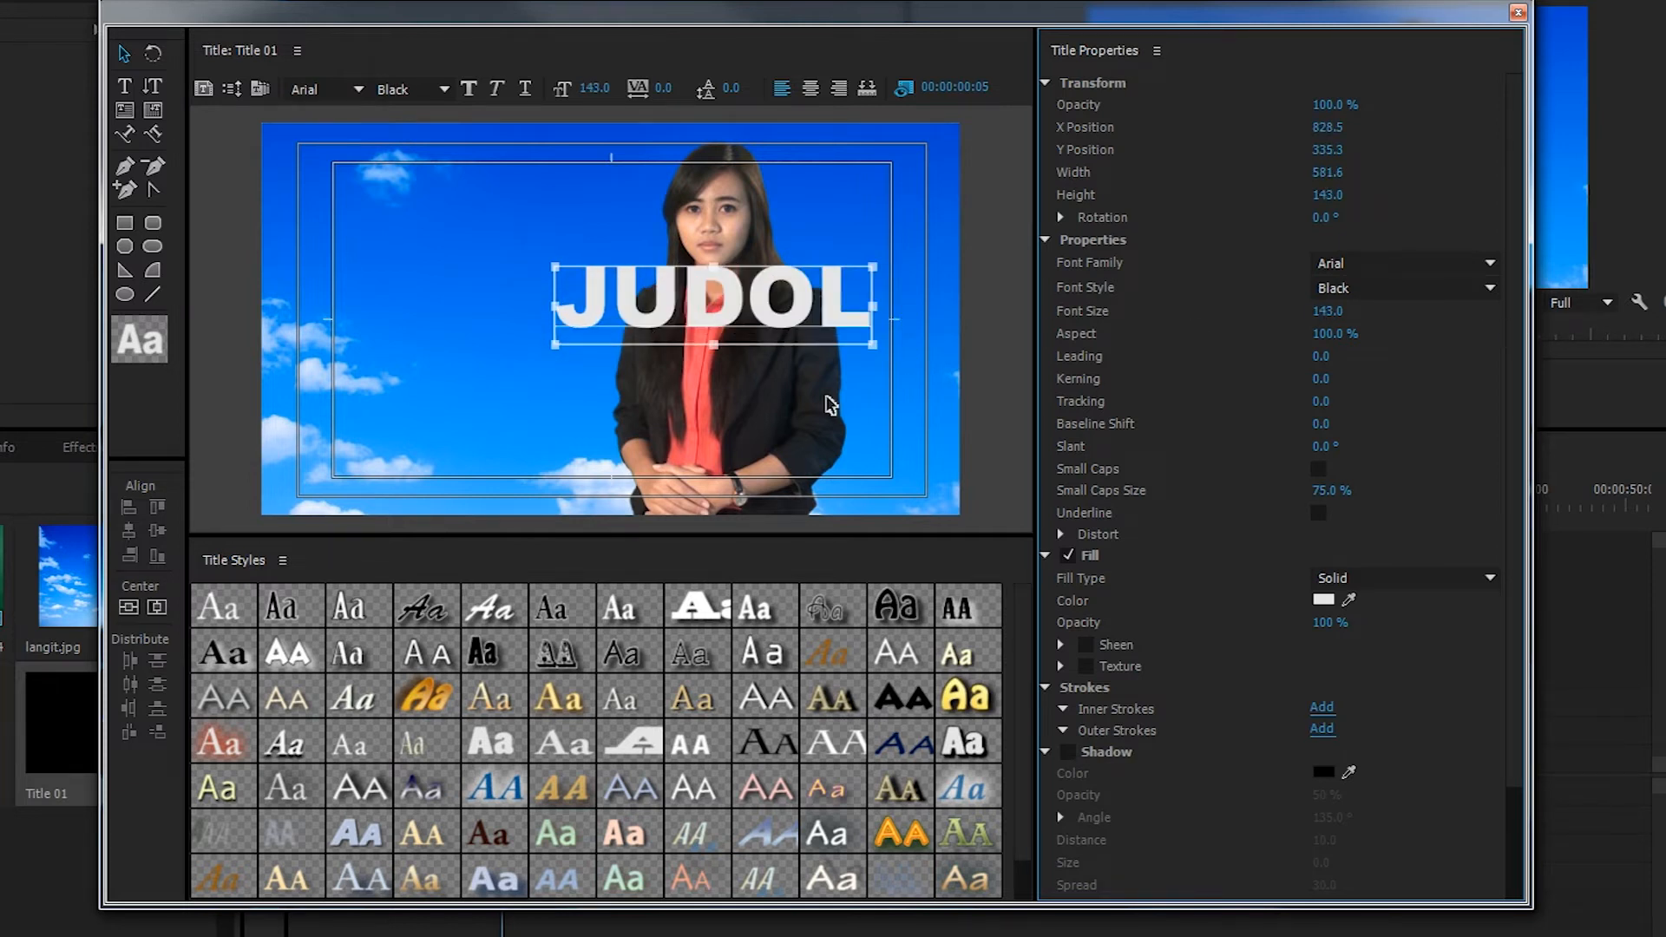
{"action": "left_click_drag", "start_coordinate": [748, 328], "coordinate": [671, 327]}
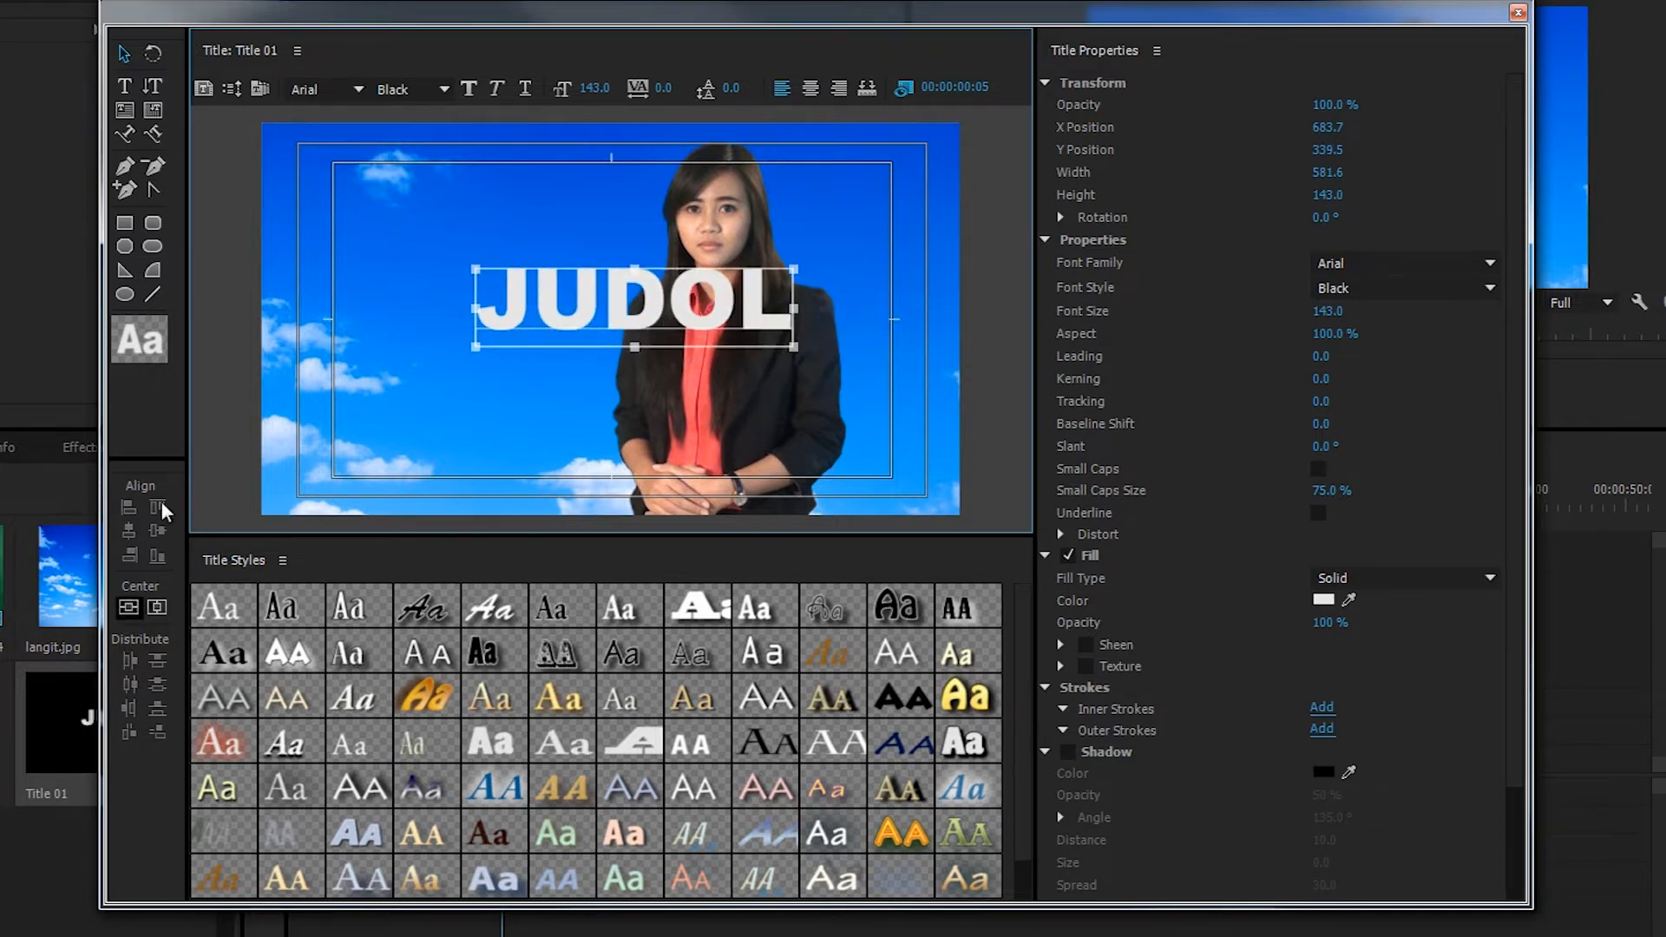
{"action": "left_click", "coordinate": [129, 608]}
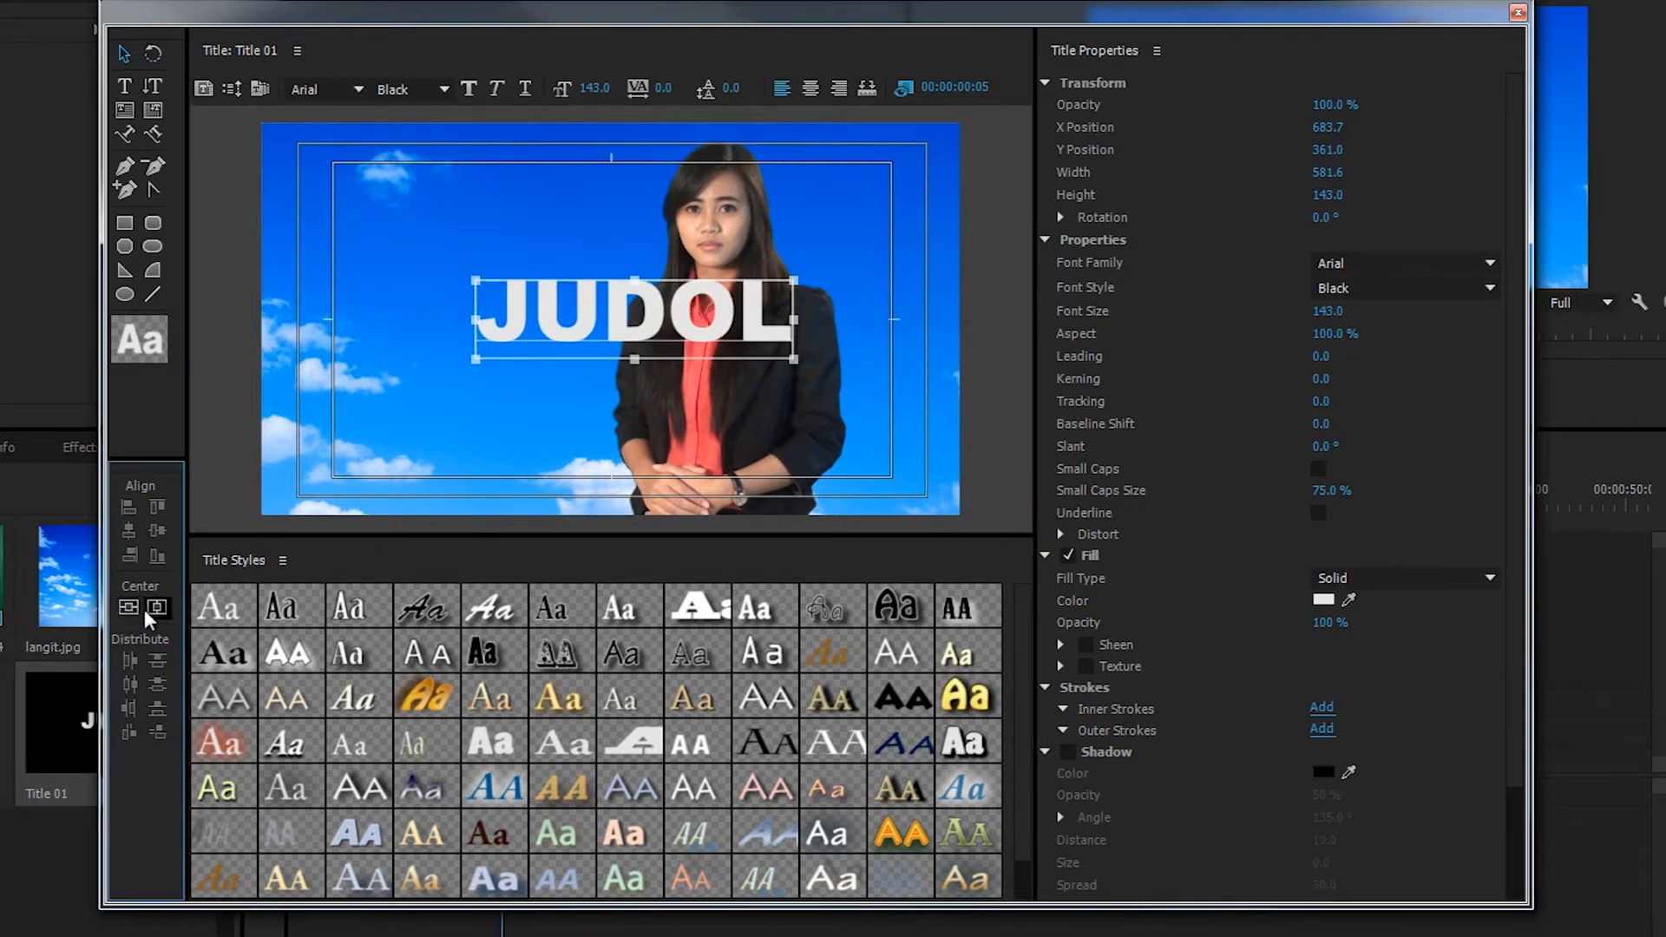
{"action": "left_click", "coordinate": [157, 608]}
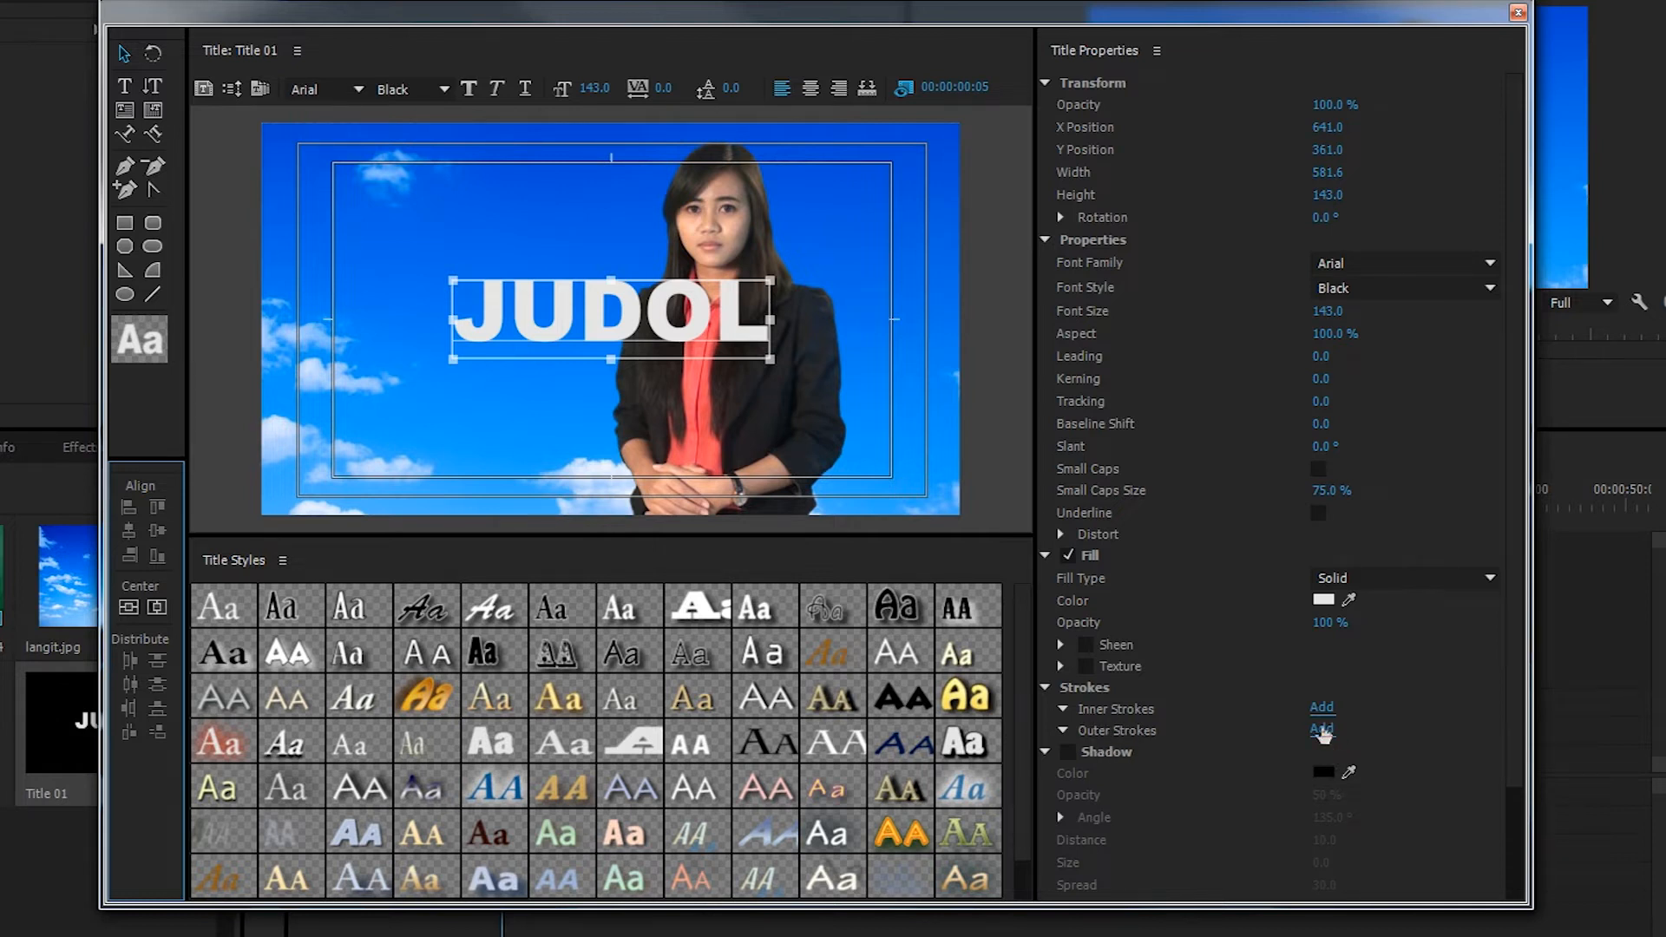
- Add a black outer edge stroke to the JUDOL text and set its size to 49
{"action": "left_click", "coordinate": [1321, 730]}
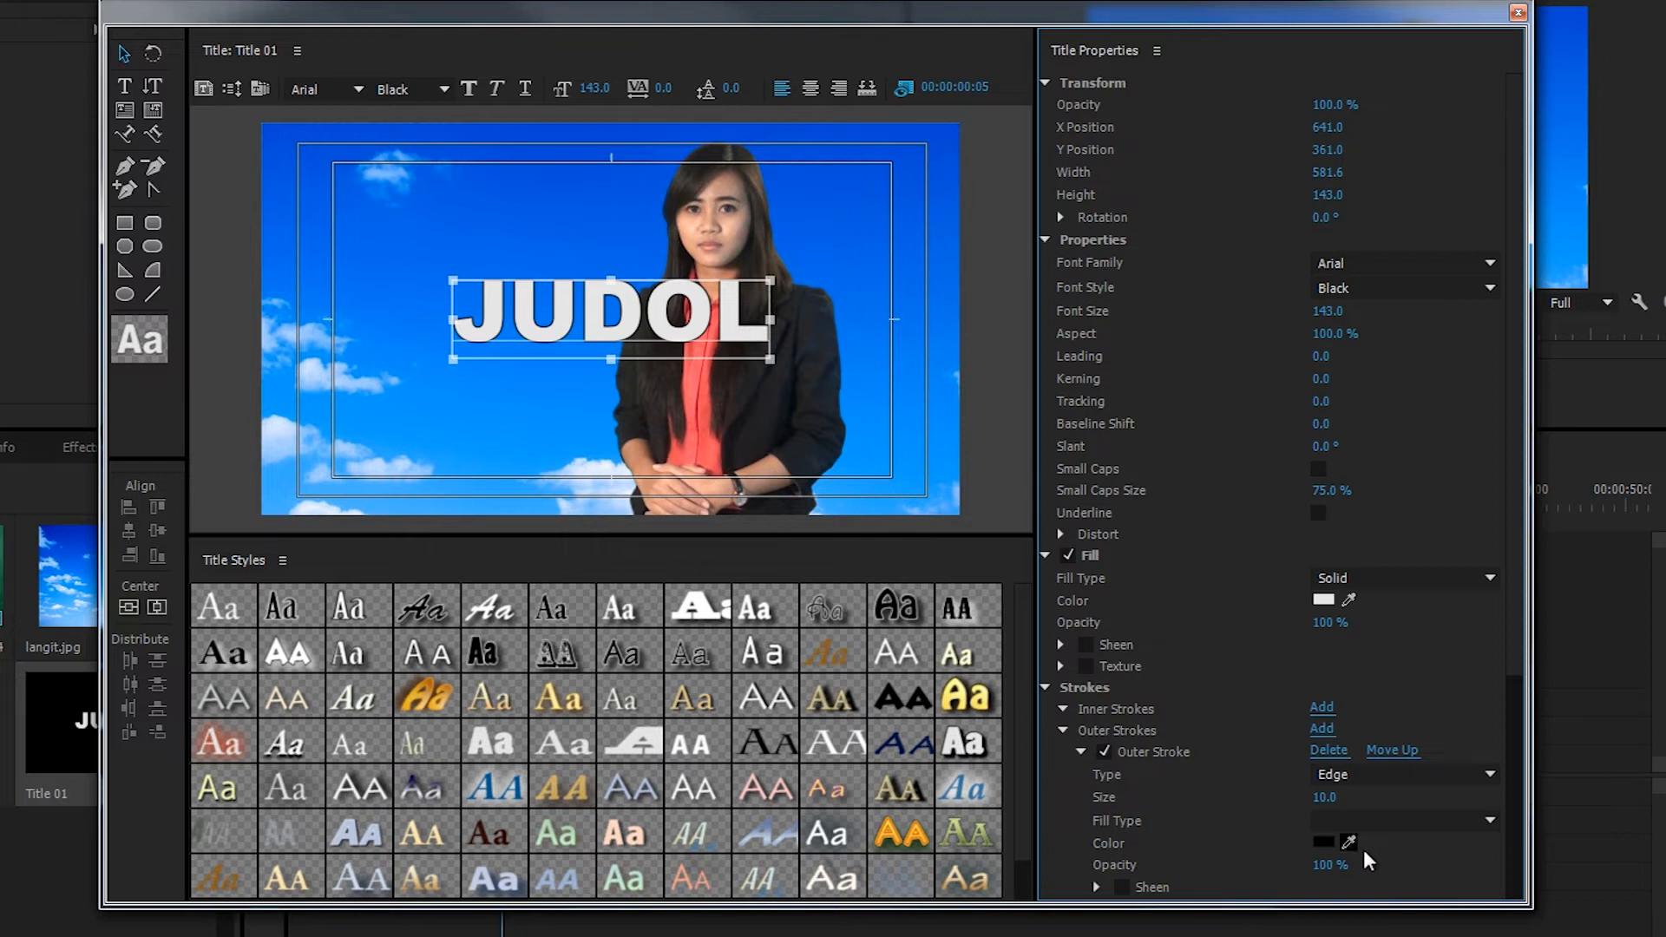
{"action": "scroll", "coordinate": [1377, 853], "scroll_direction": "down", "scroll_amount": 1}
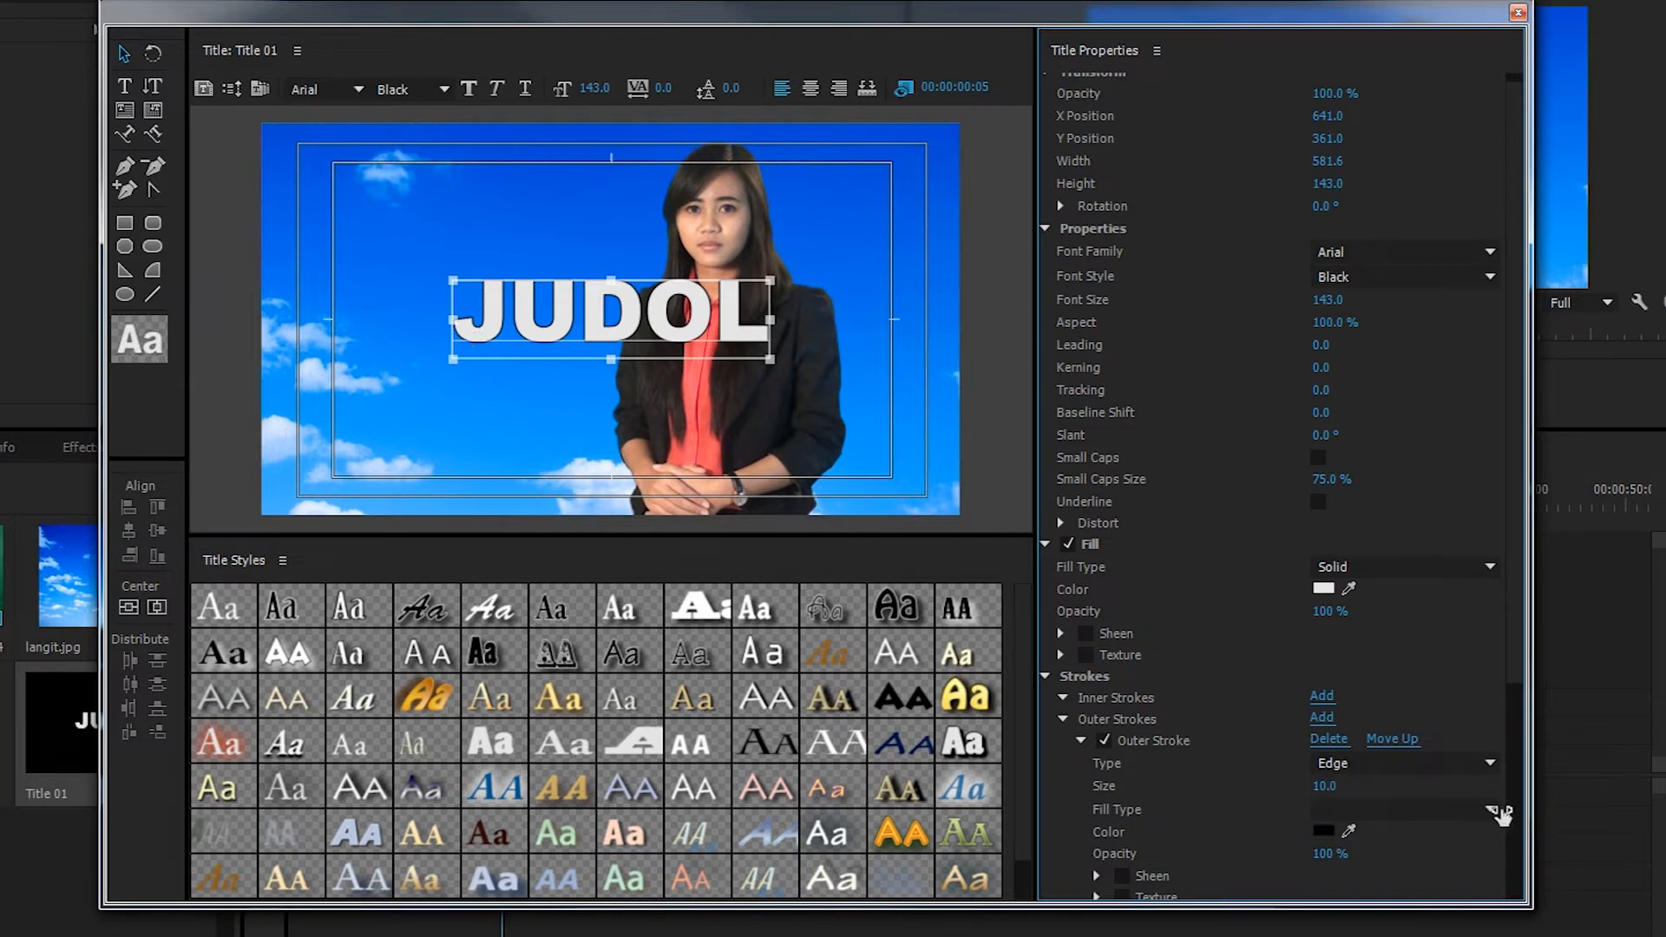
{"action": "left_click", "coordinate": [1320, 786]}
{"action": "type", "text": "71"}
{"action": "key", "text": "Return"}
{"action": "left_click_drag", "start_coordinate": [1559, 798], "coordinate": [1533, 800]}
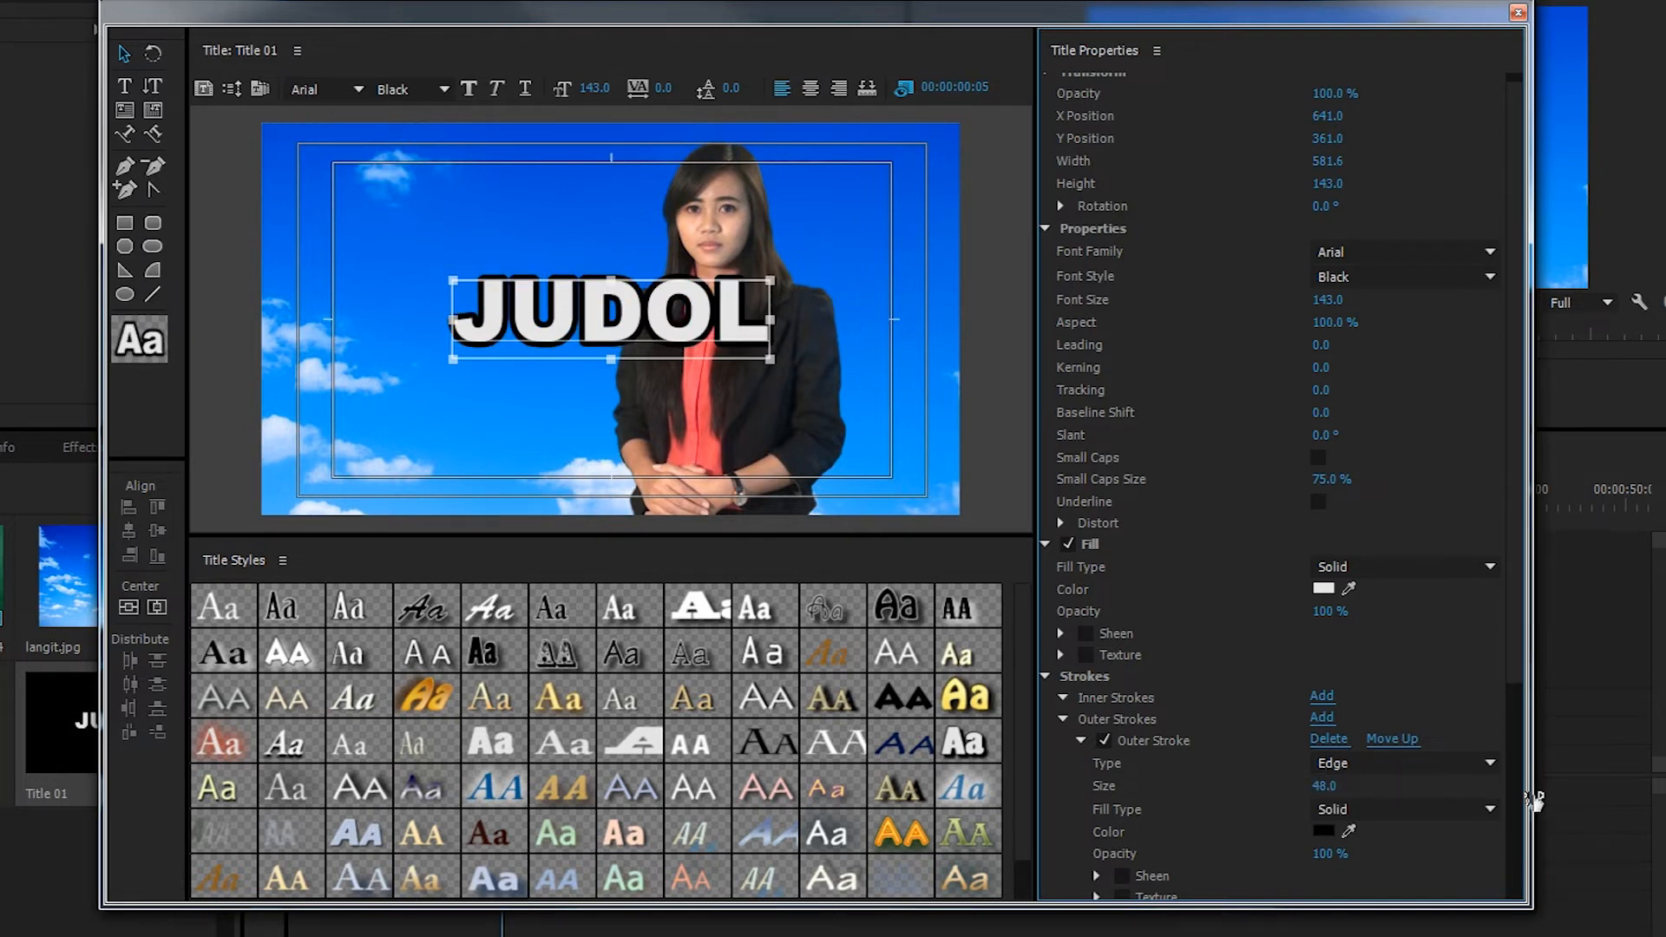
- Colour the outer stroke yellow (F6FF00) and delete that stroke from the text
{"action": "left_click", "coordinate": [1323, 831]}
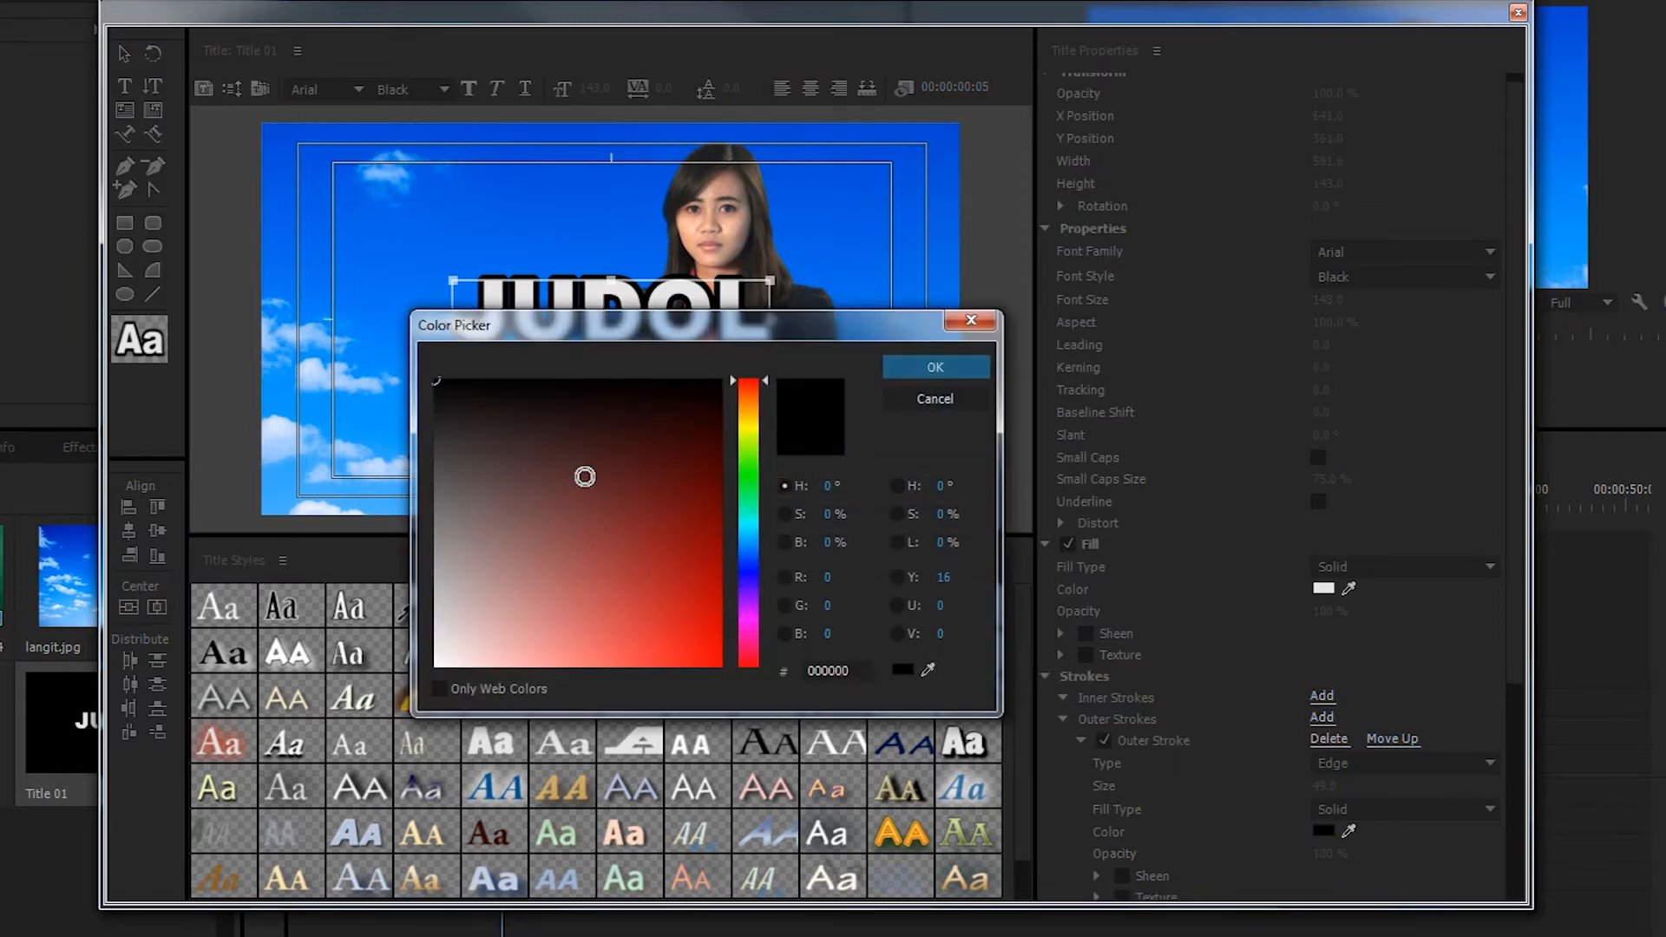
{"action": "left_click_drag", "start_coordinate": [540, 435], "coordinate": [855, 342]}
{"action": "left_click", "coordinate": [680, 535]}
{"action": "left_click_drag", "start_coordinate": [744, 466], "coordinate": [755, 434]}
{"action": "left_click_drag", "start_coordinate": [677, 583], "coordinate": [722, 666]}
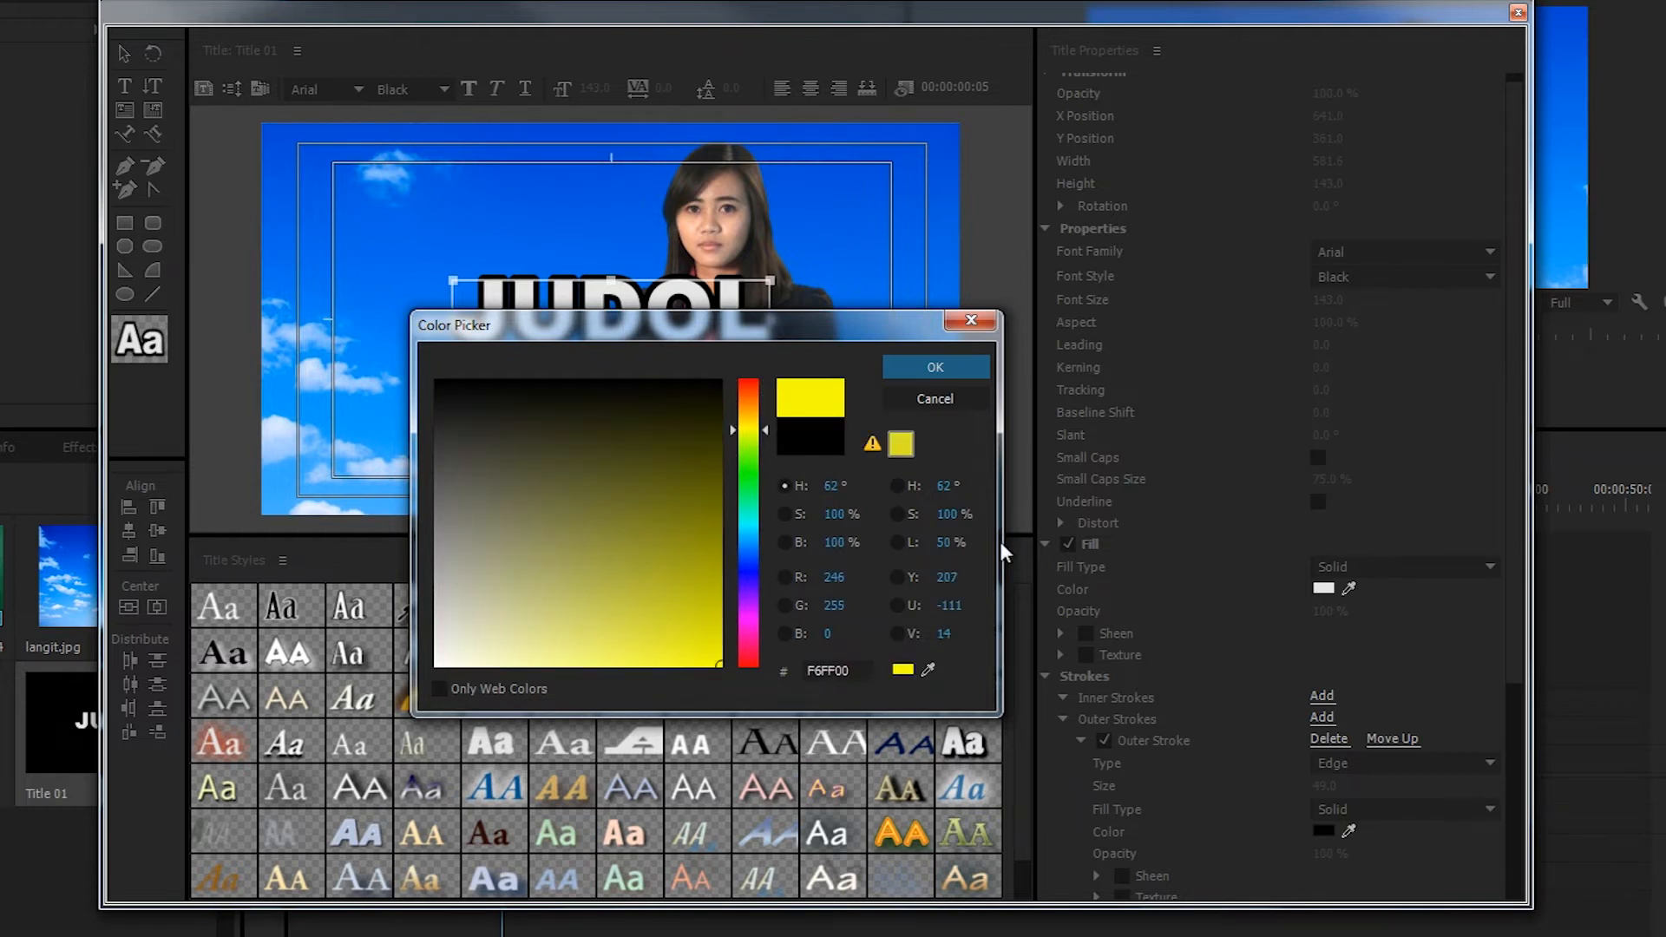
{"action": "left_click", "coordinate": [960, 373]}
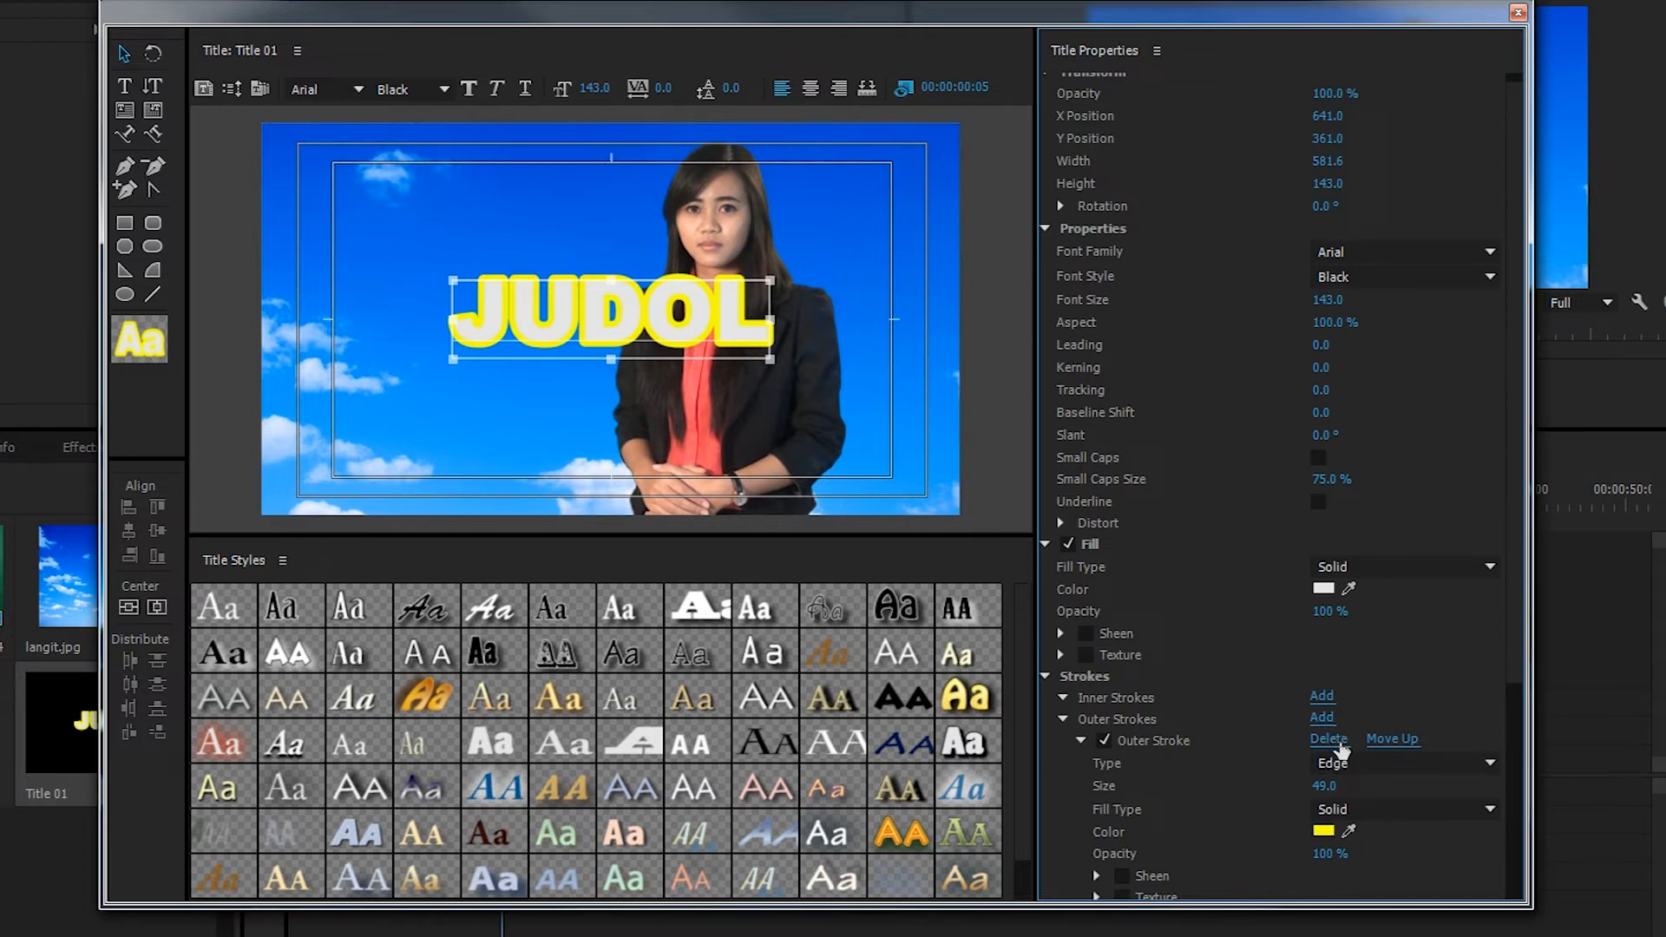
{"action": "left_click", "coordinate": [1328, 738]}
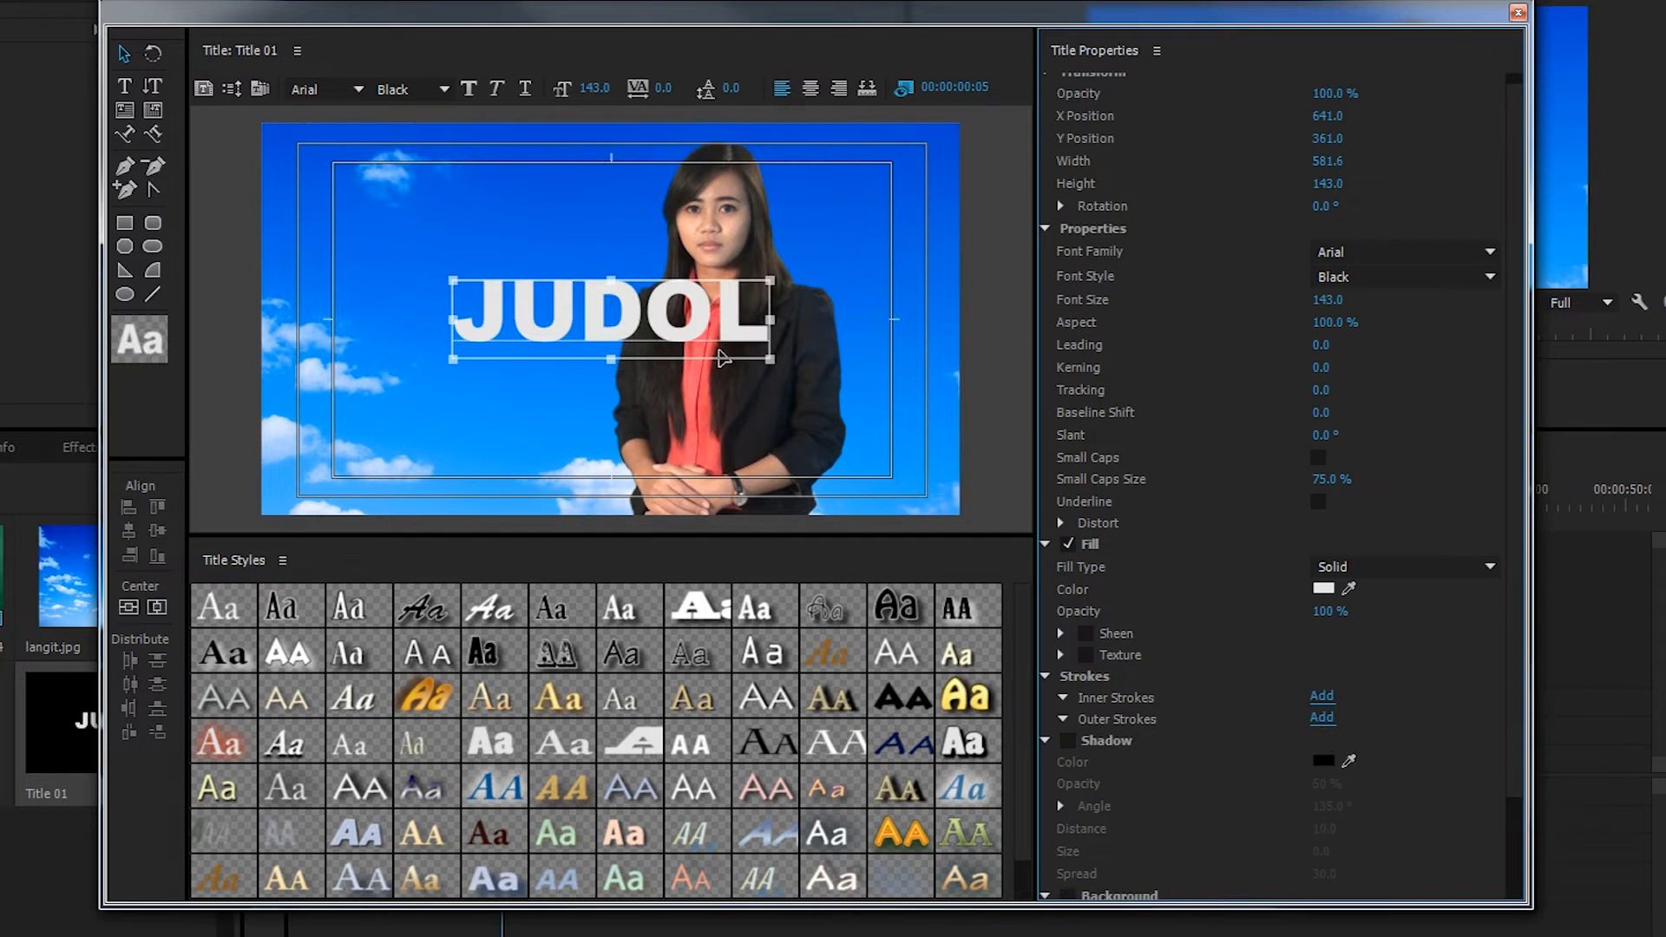
- Set the text's fill colour to pure red (FF0000)
{"action": "left_click", "coordinate": [1323, 590]}
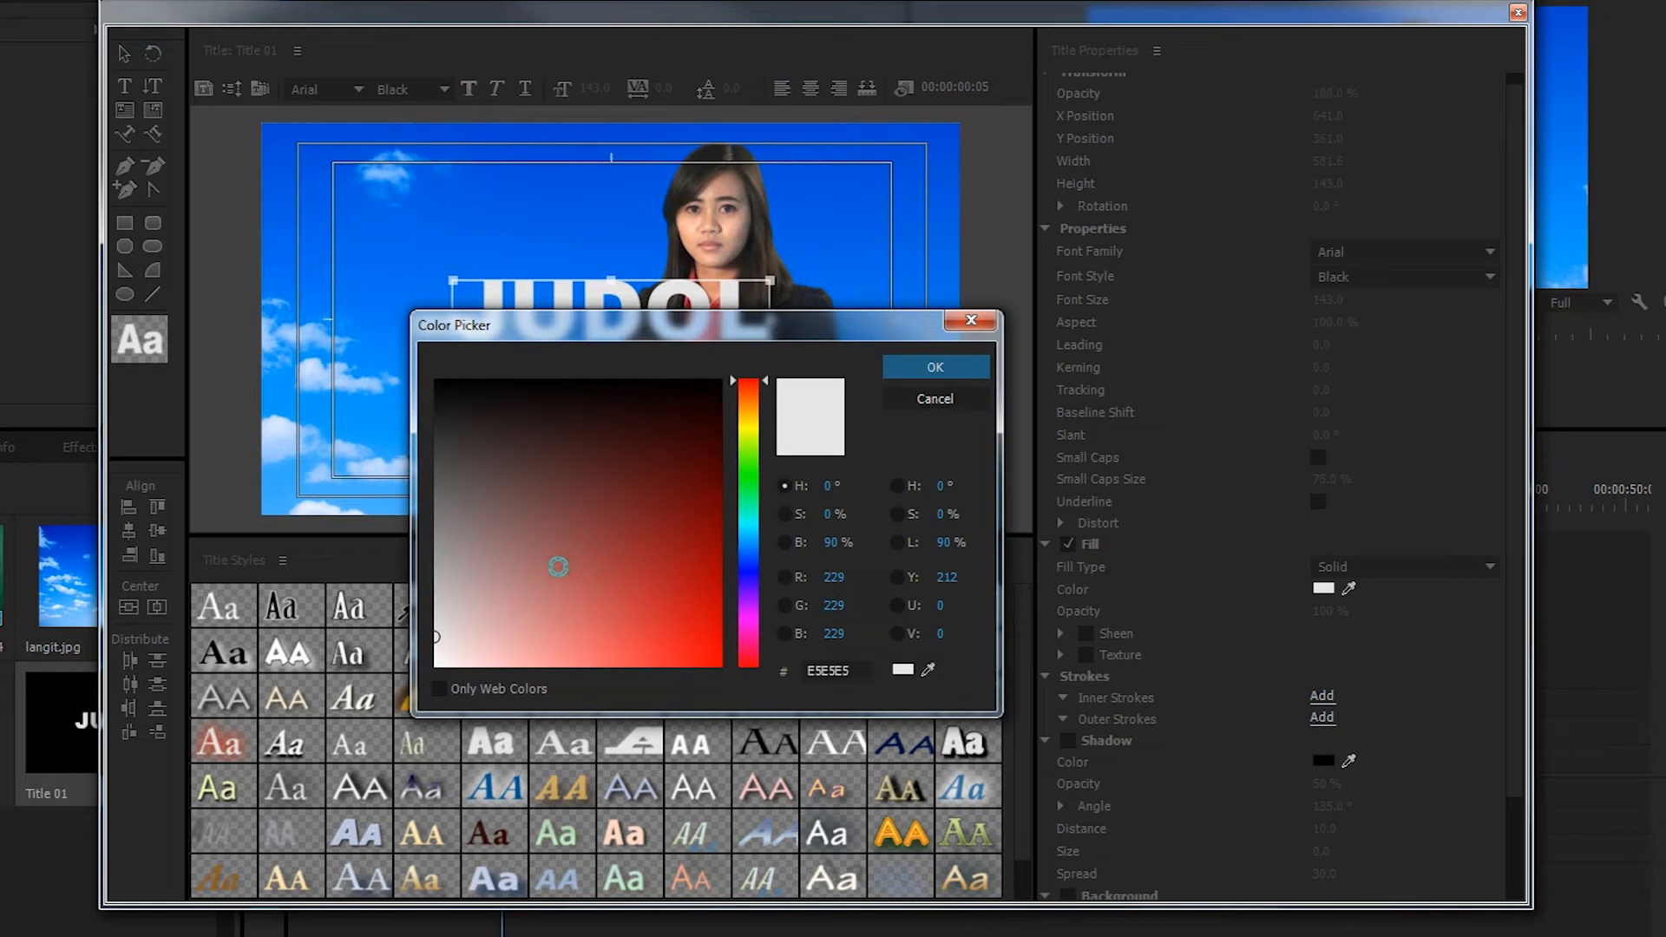
{"action": "left_click_drag", "start_coordinate": [595, 571], "coordinate": [808, 694]}
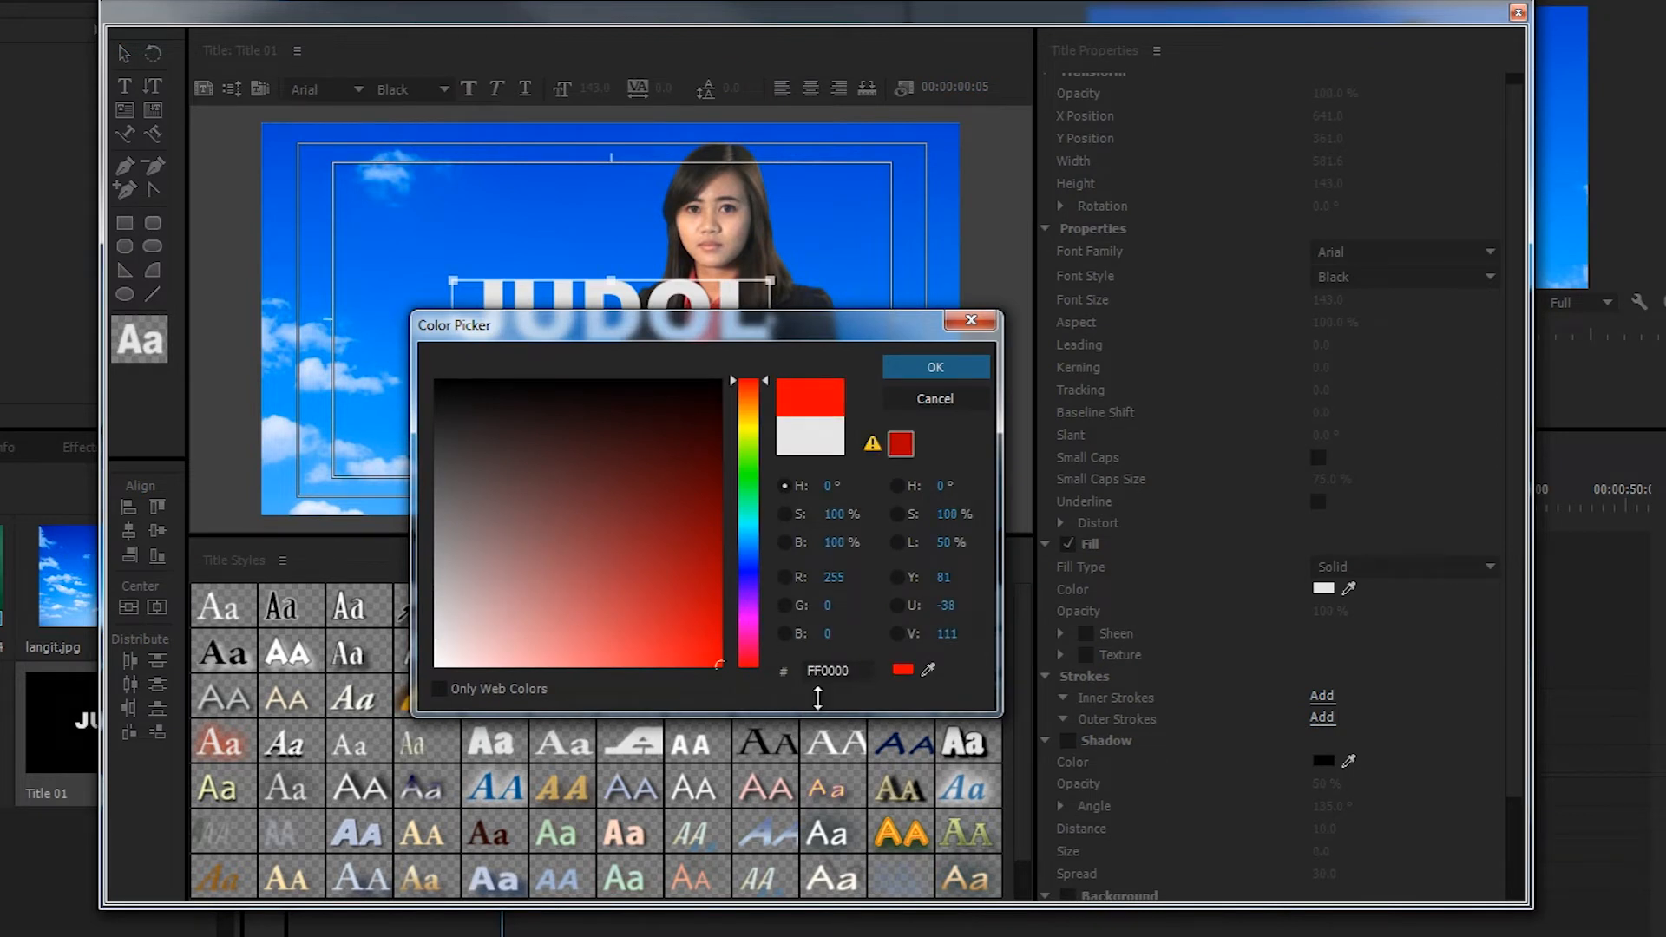
{"action": "left_click", "coordinate": [943, 371]}
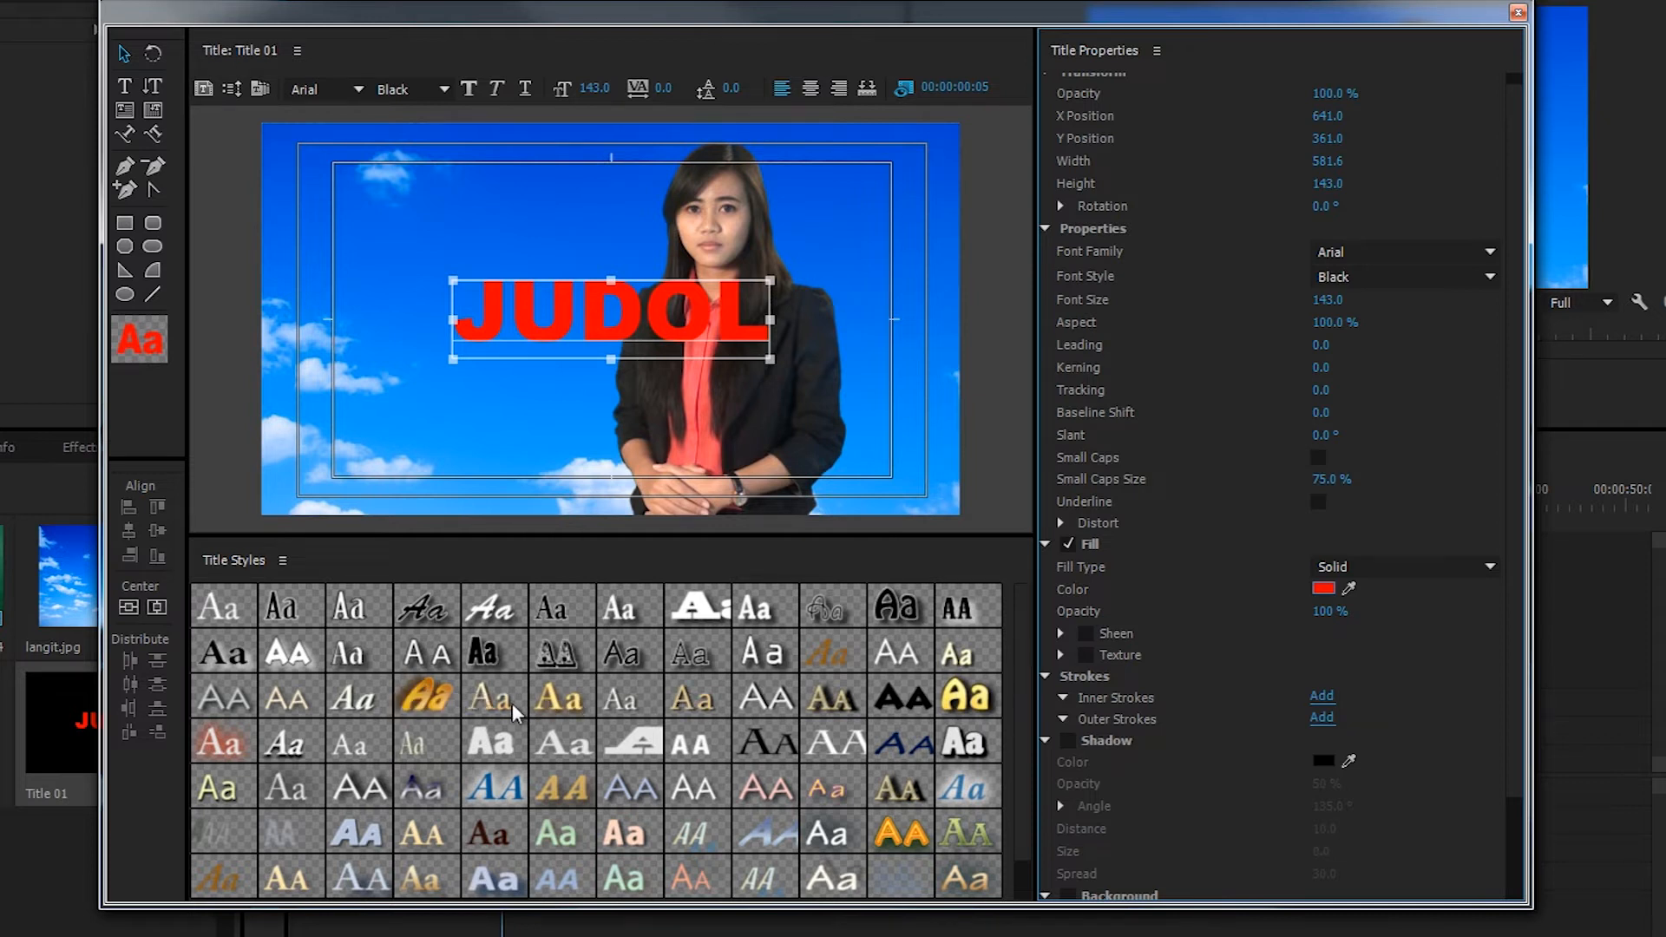
- Try several preset title styles on the JUDOL text and apply the white Poplar Std Black style with a black outer stroke
{"action": "left_click", "coordinate": [691, 653]}
{"action": "left_click", "coordinate": [692, 695]}
{"action": "left_click", "coordinate": [817, 727]}
{"action": "left_click", "coordinate": [692, 743]}
{"action": "left_click", "coordinate": [496, 785]}
{"action": "left_click", "coordinate": [347, 746]}
{"action": "left_click", "coordinate": [362, 682]}
{"action": "left_click", "coordinate": [695, 602]}
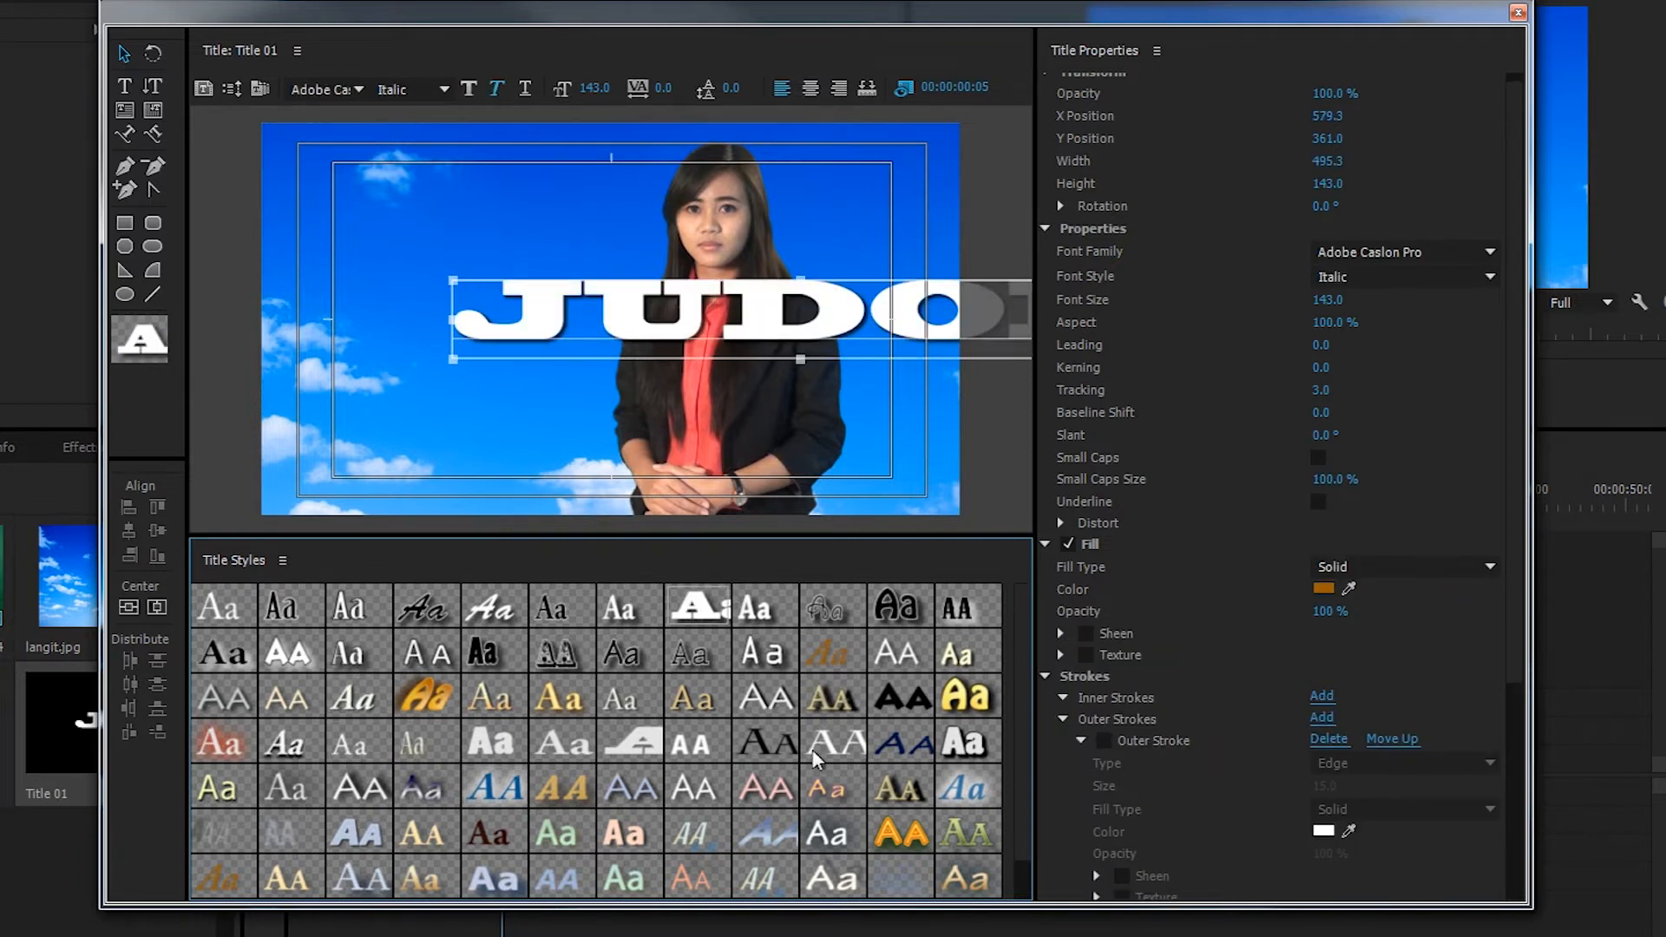
{"action": "left_click", "coordinate": [961, 740]}
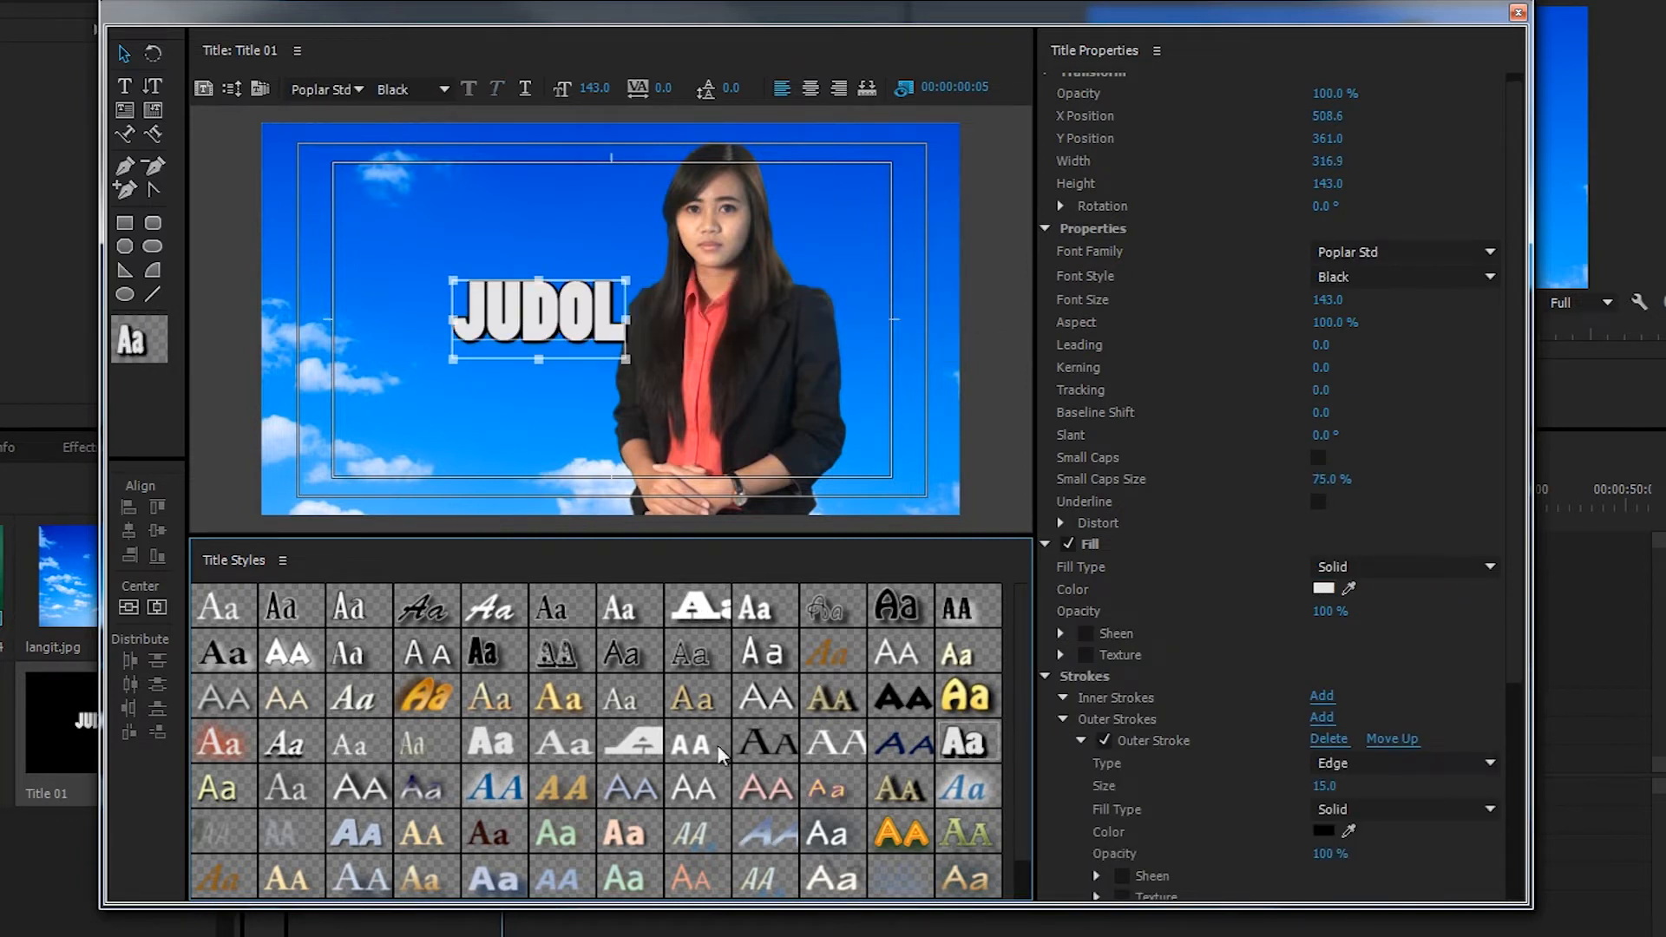
{"action": "left_click", "coordinate": [577, 800]}
{"action": "left_click", "coordinate": [775, 770]}
{"action": "left_click", "coordinate": [928, 725]}
{"action": "left_click", "coordinate": [964, 740]}
- Set the text's aspect to 123%, leading to 26 and kerning to 32, and centre it horizontally in the frame
{"action": "left_click_drag", "start_coordinate": [1324, 324], "coordinate": [1539, 360]}
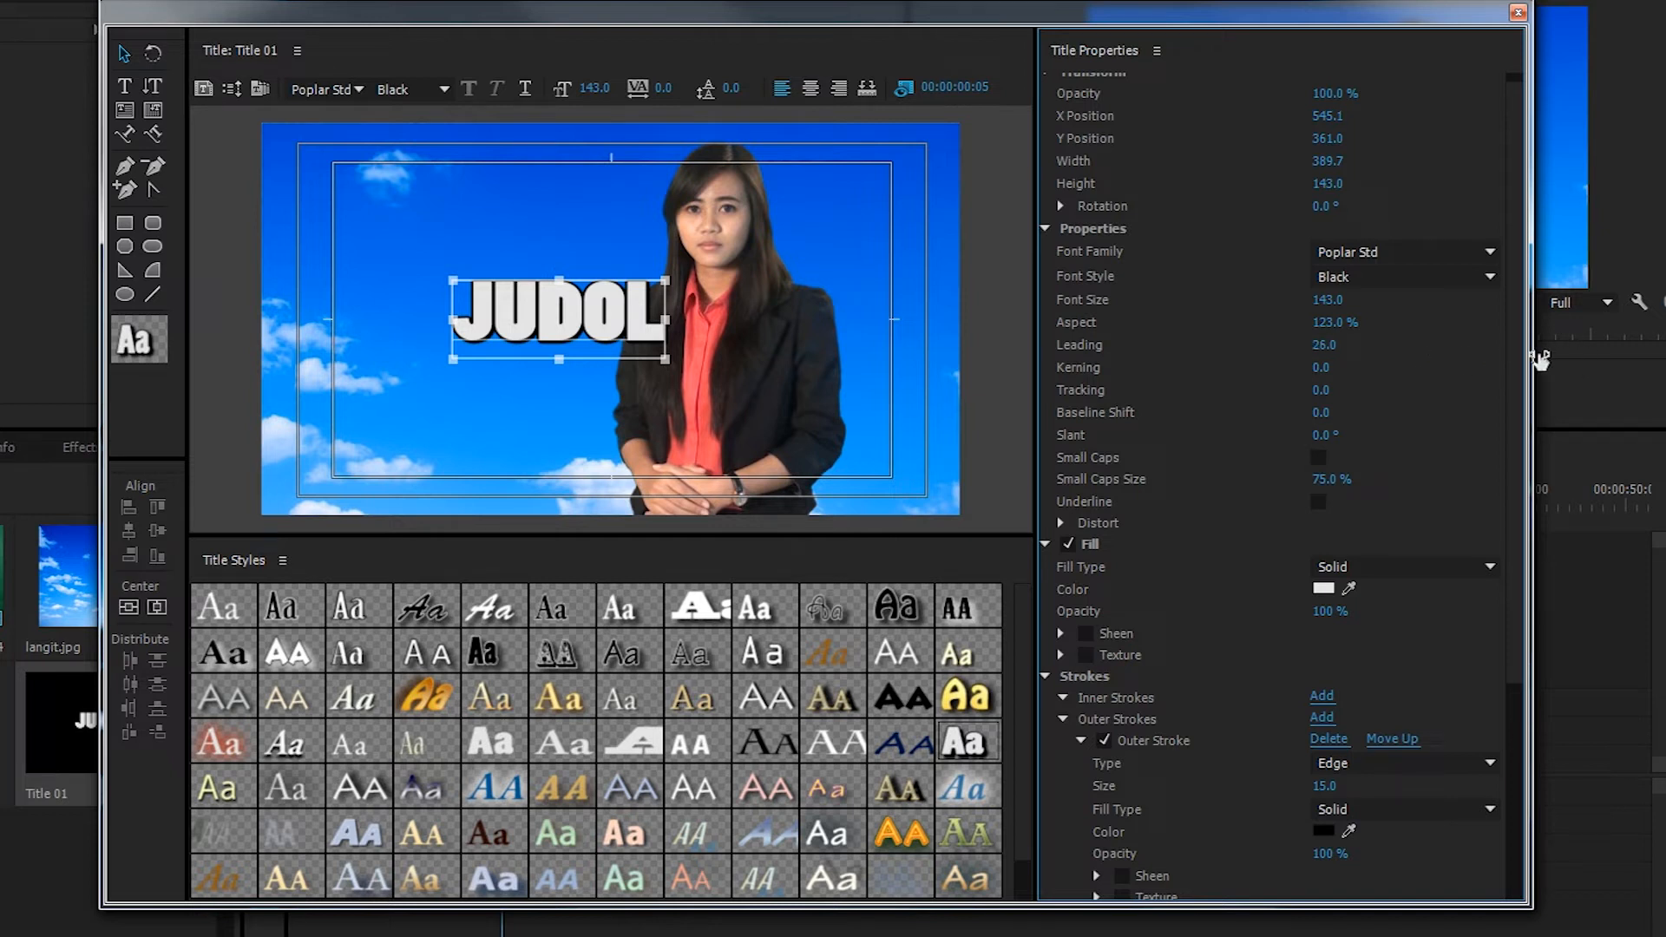
{"action": "left_click_drag", "start_coordinate": [1314, 369], "coordinate": [1476, 359]}
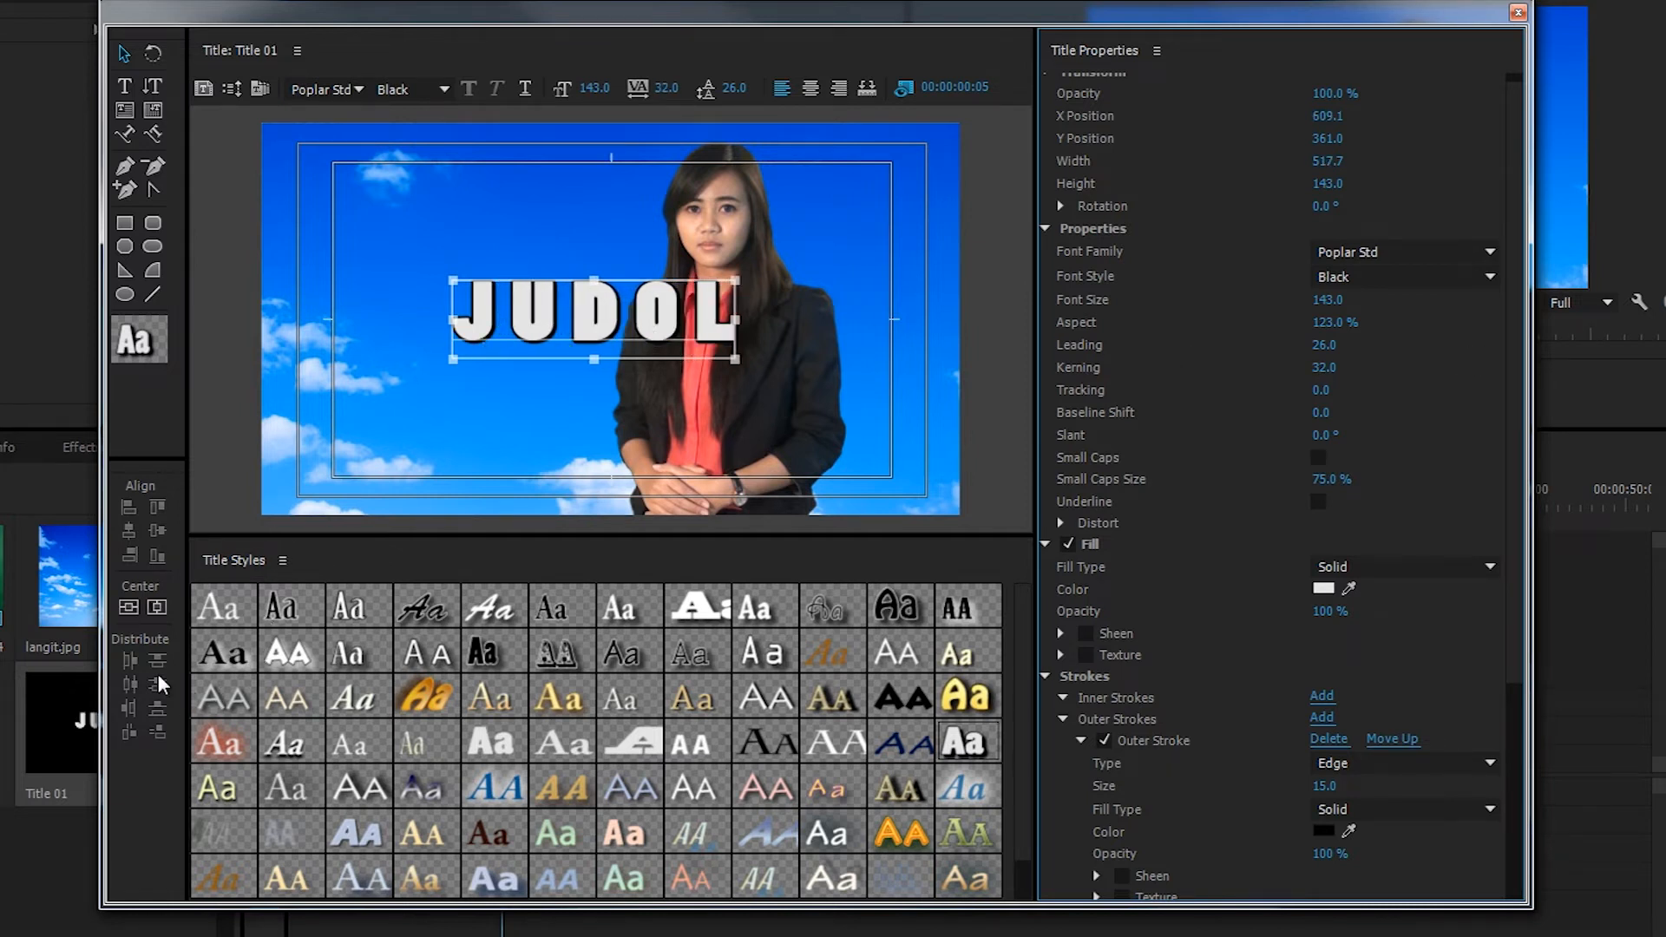
{"action": "left_click", "coordinate": [157, 607]}
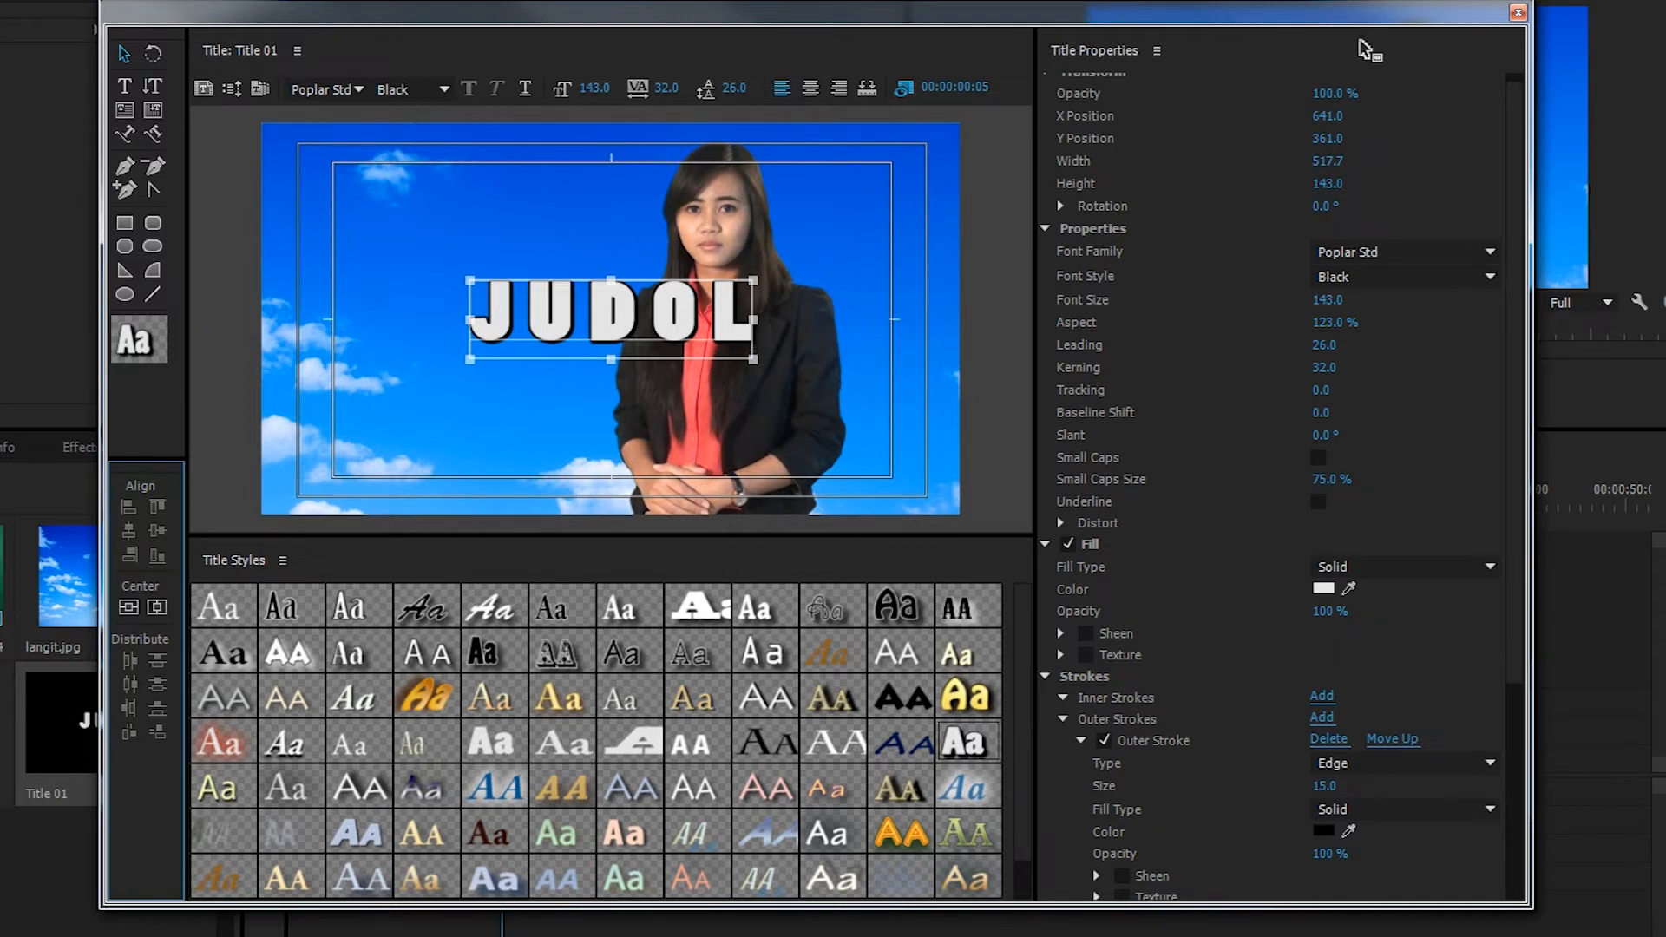
- Place Title 01 at the start of video track V1, with the PRE 01.mov and langit.jpg clips shifted to begin right after it
{"action": "left_click", "coordinate": [1518, 13]}
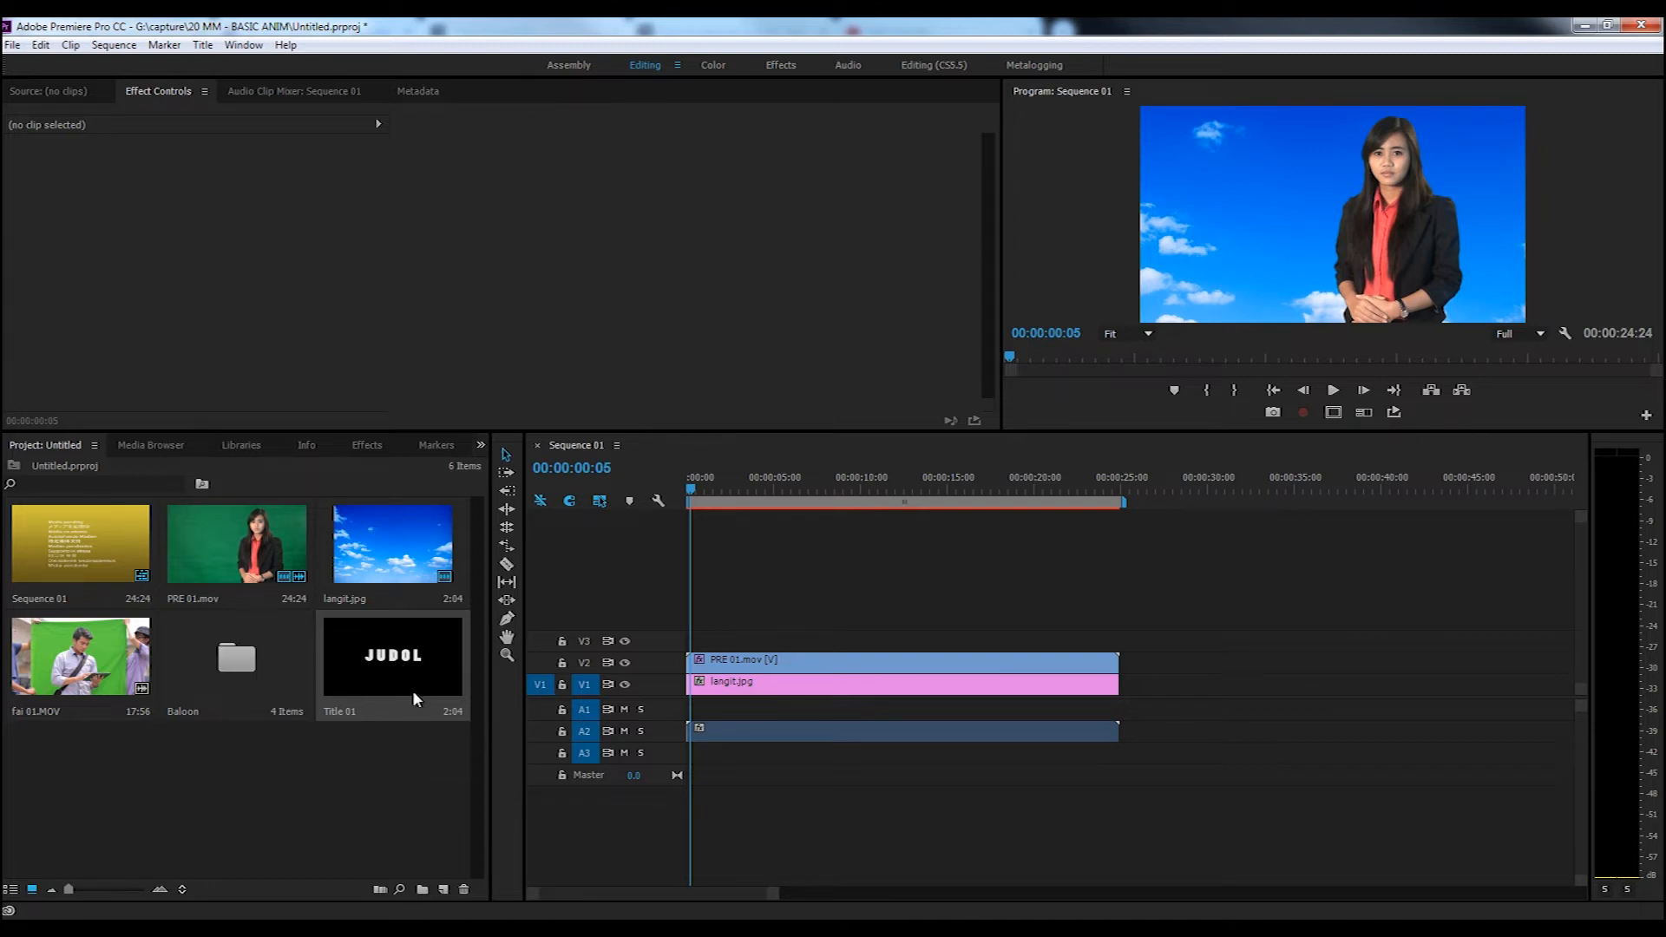
{"action": "left_click_drag", "start_coordinate": [402, 666], "coordinate": [676, 642]}
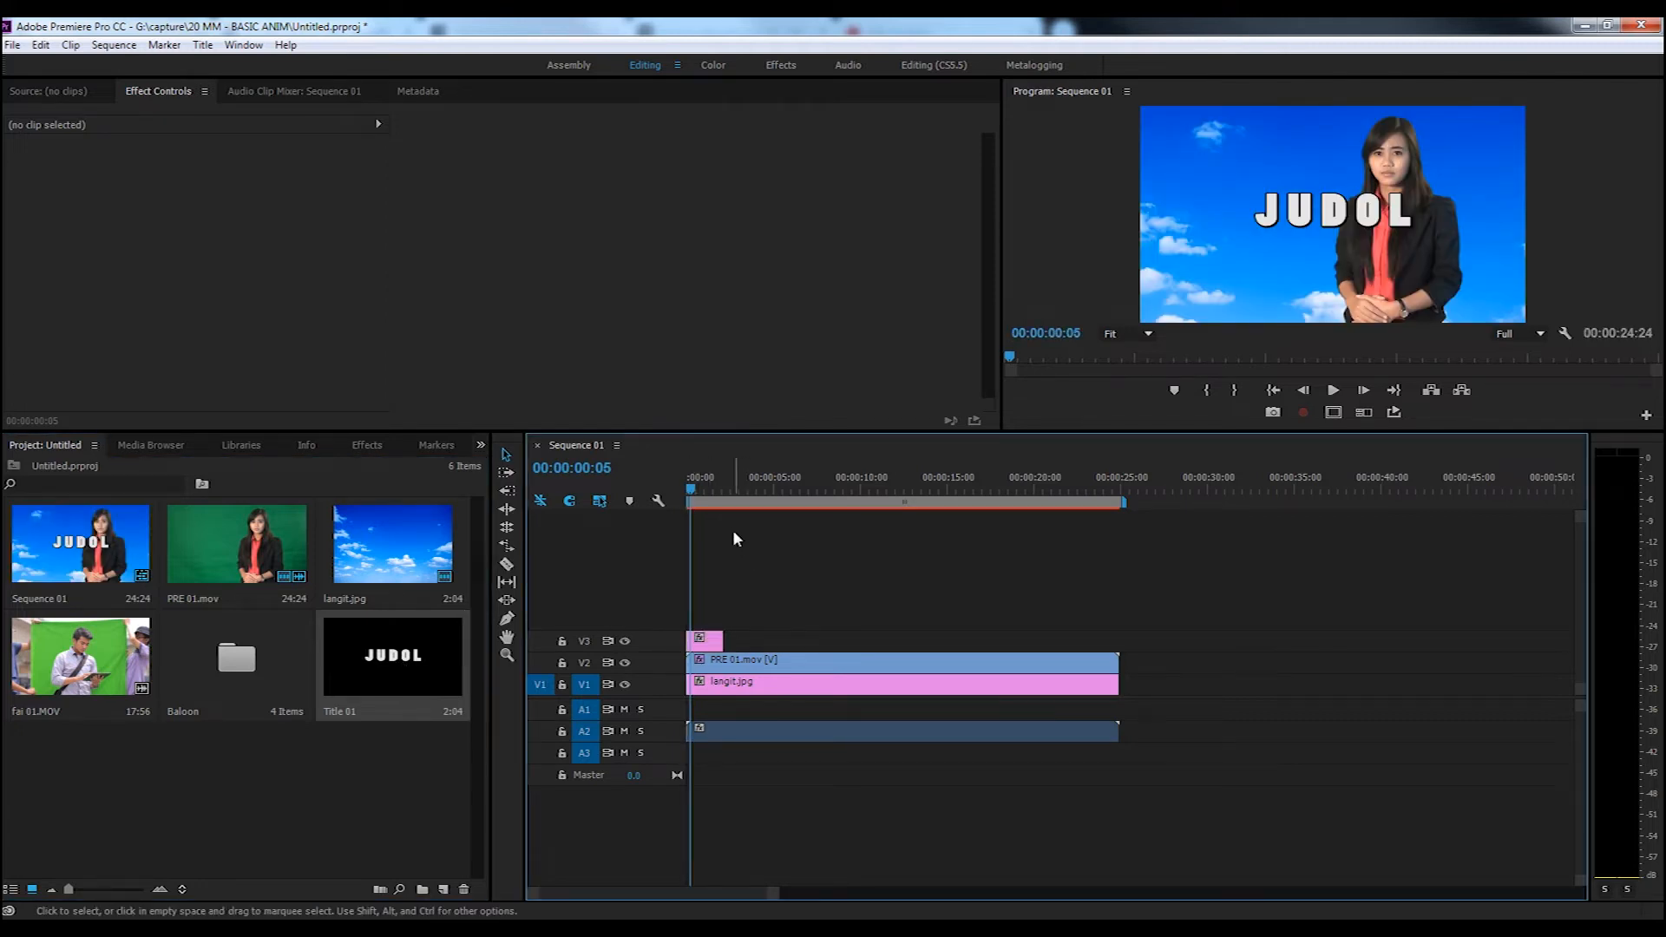
{"action": "left_click", "coordinate": [812, 660]}
{"action": "left_click_drag", "start_coordinate": [760, 606], "coordinate": [861, 777]}
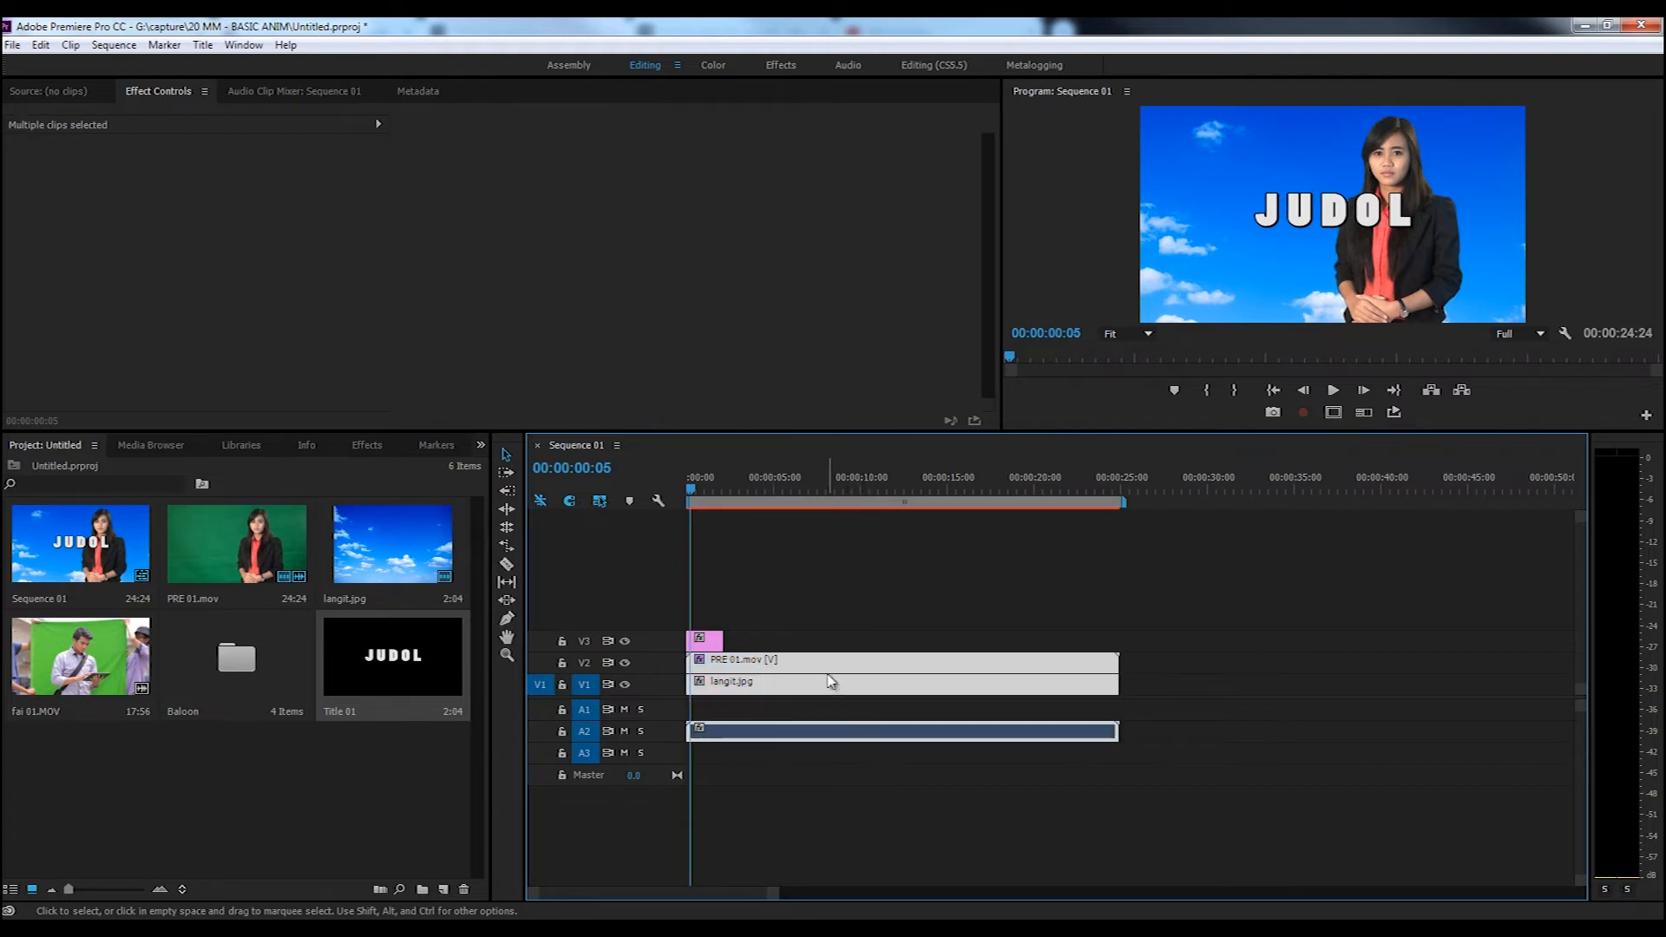
{"action": "left_click_drag", "start_coordinate": [794, 606], "coordinate": [906, 753]}
{"action": "left_click_drag", "start_coordinate": [822, 669], "coordinate": [859, 671]}
{"action": "left_click_drag", "start_coordinate": [699, 646], "coordinate": [699, 686]}
- Play the sequence from its start to preview the opening title
{"action": "left_click_drag", "start_coordinate": [691, 482], "coordinate": [674, 480]}
{"action": "left_click", "coordinate": [1333, 390]}
{"action": "left_click", "coordinate": [791, 517]}
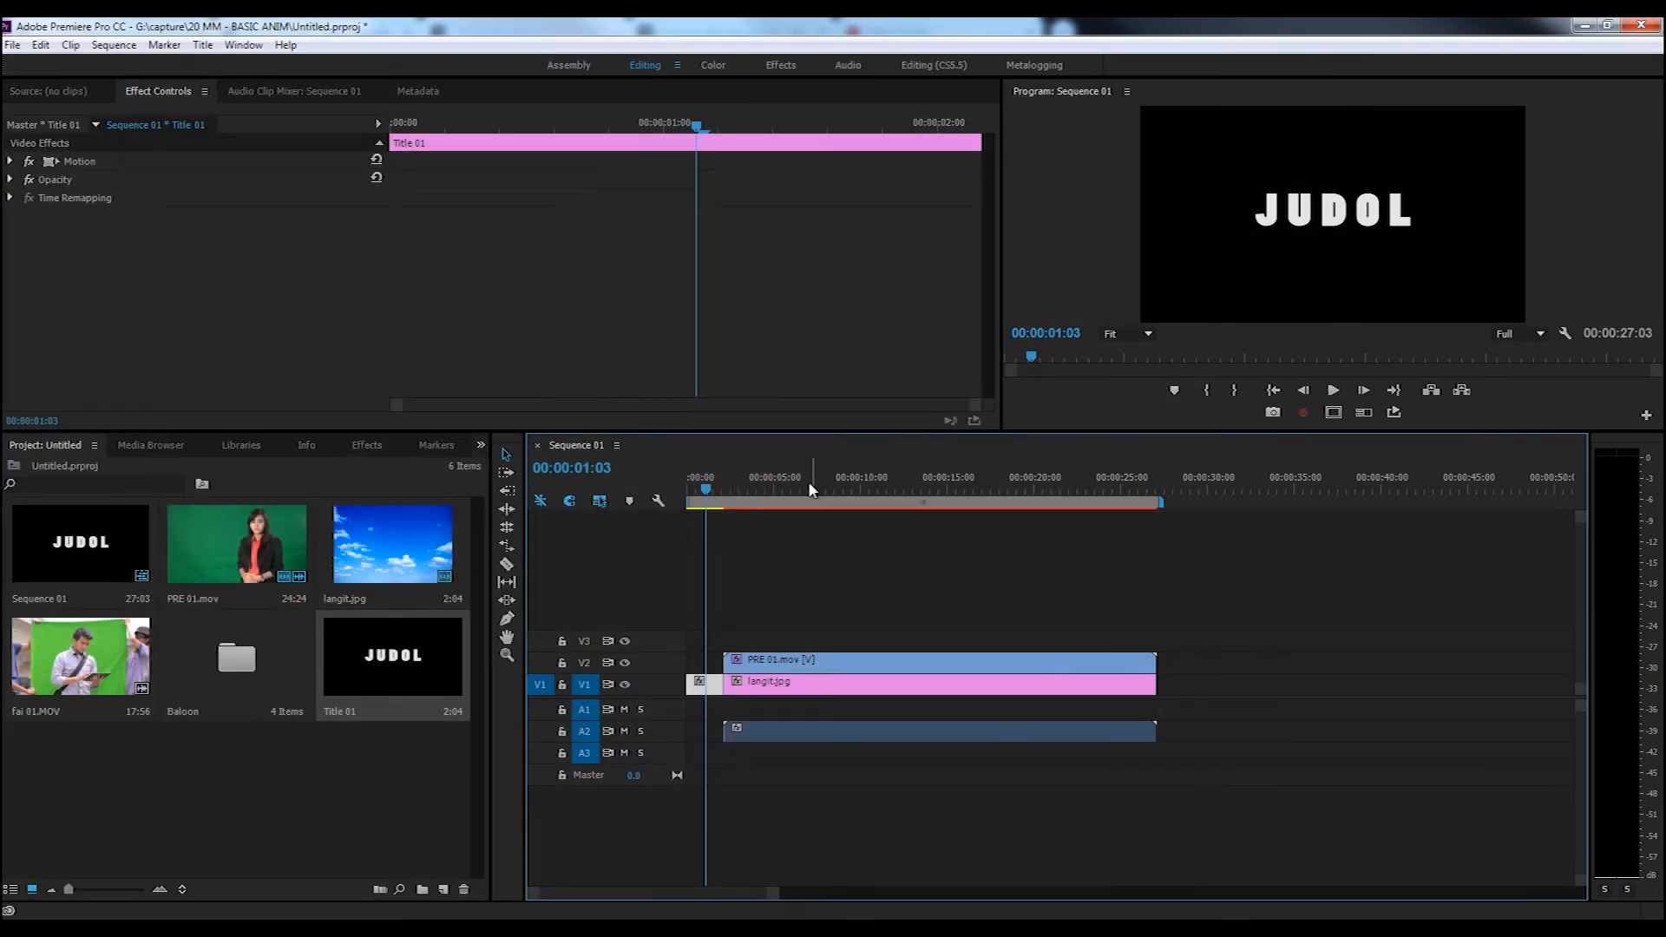
- Create a new 1280 × 720 title named Title 02 with the playhead at 00:00:02:15 over the presenter clip
{"action": "left_click", "coordinate": [734, 496]}
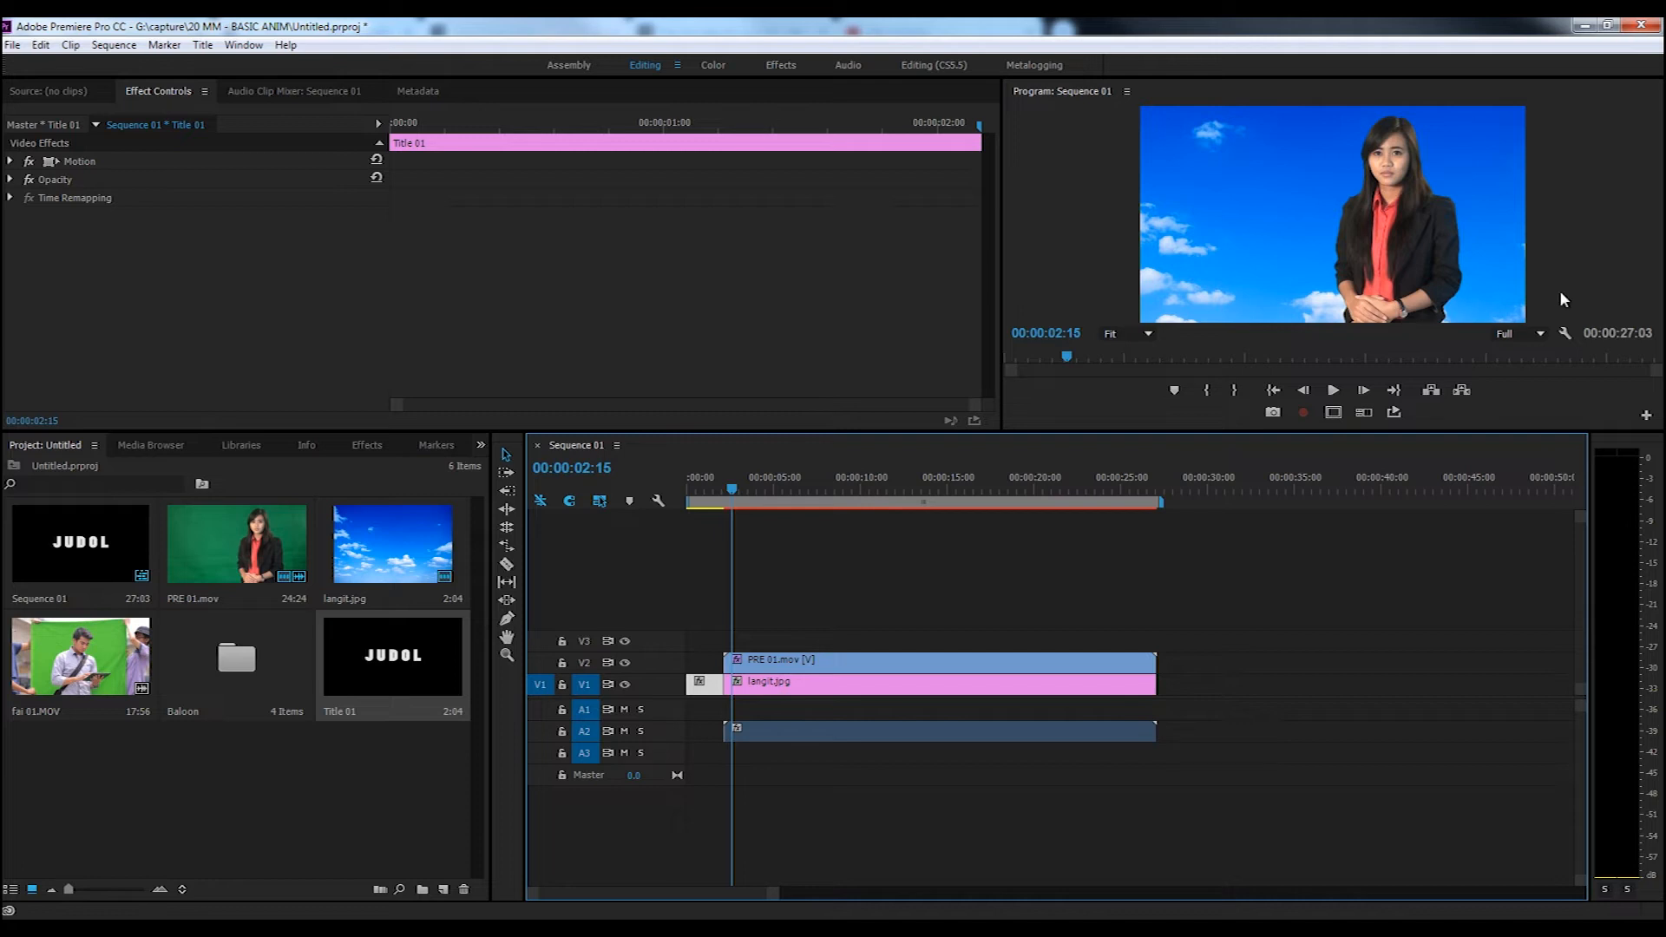
{"action": "left_click", "coordinate": [13, 45]}
{"action": "mouse_move", "coordinate": [40, 68]}
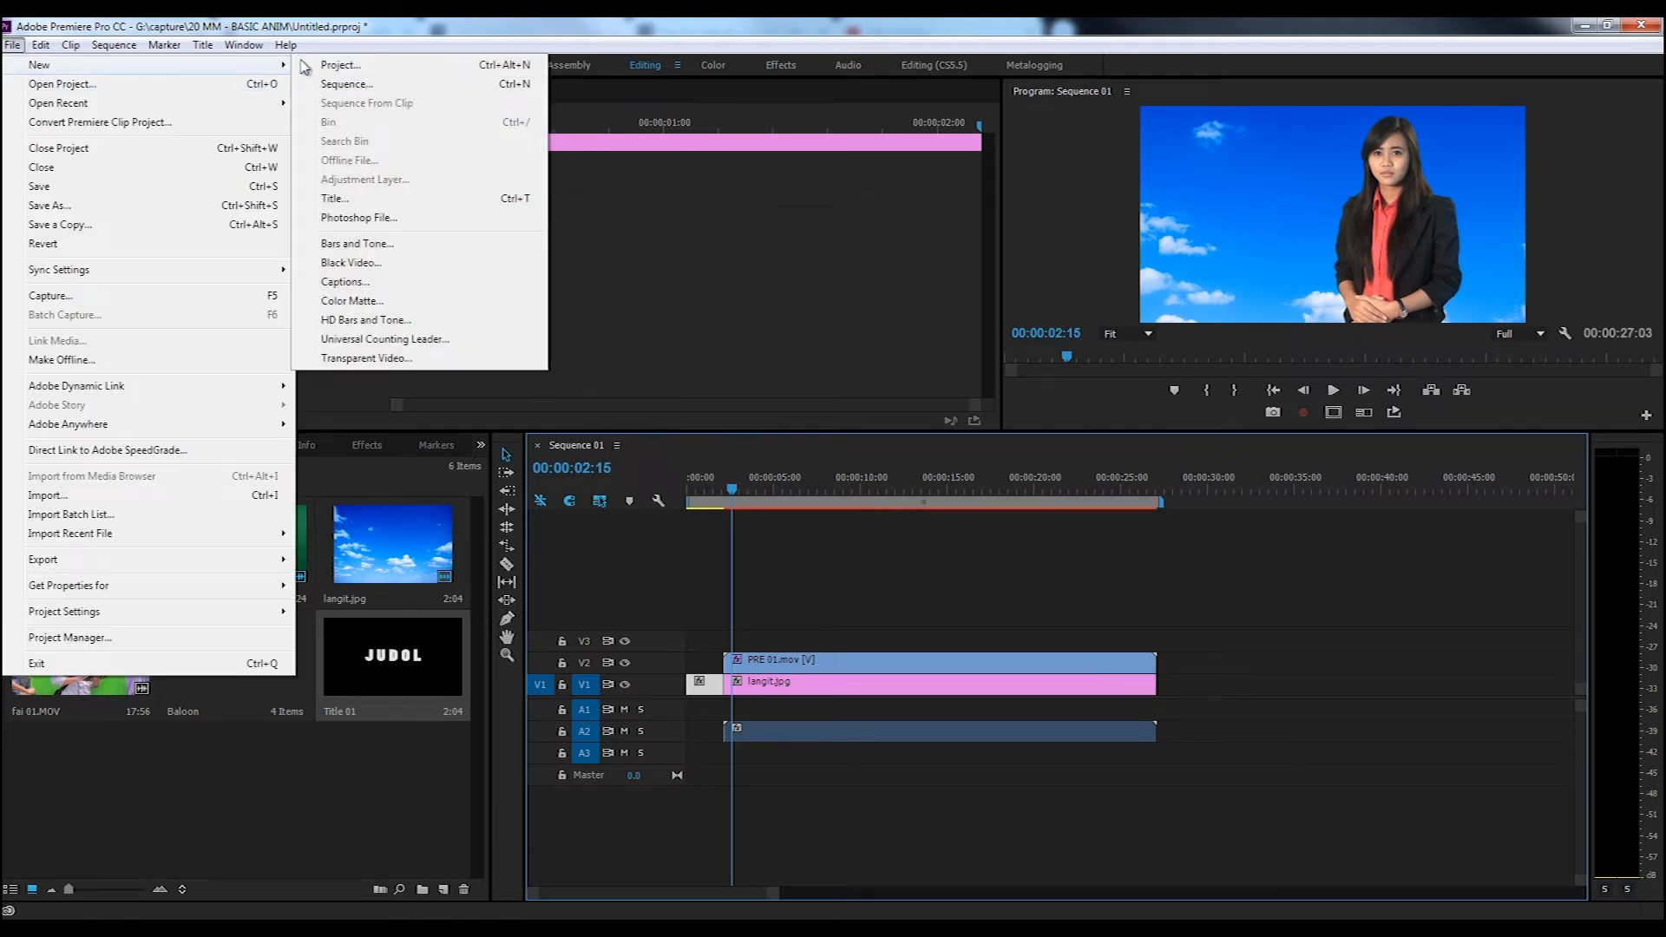
{"action": "left_click", "coordinate": [406, 198]}
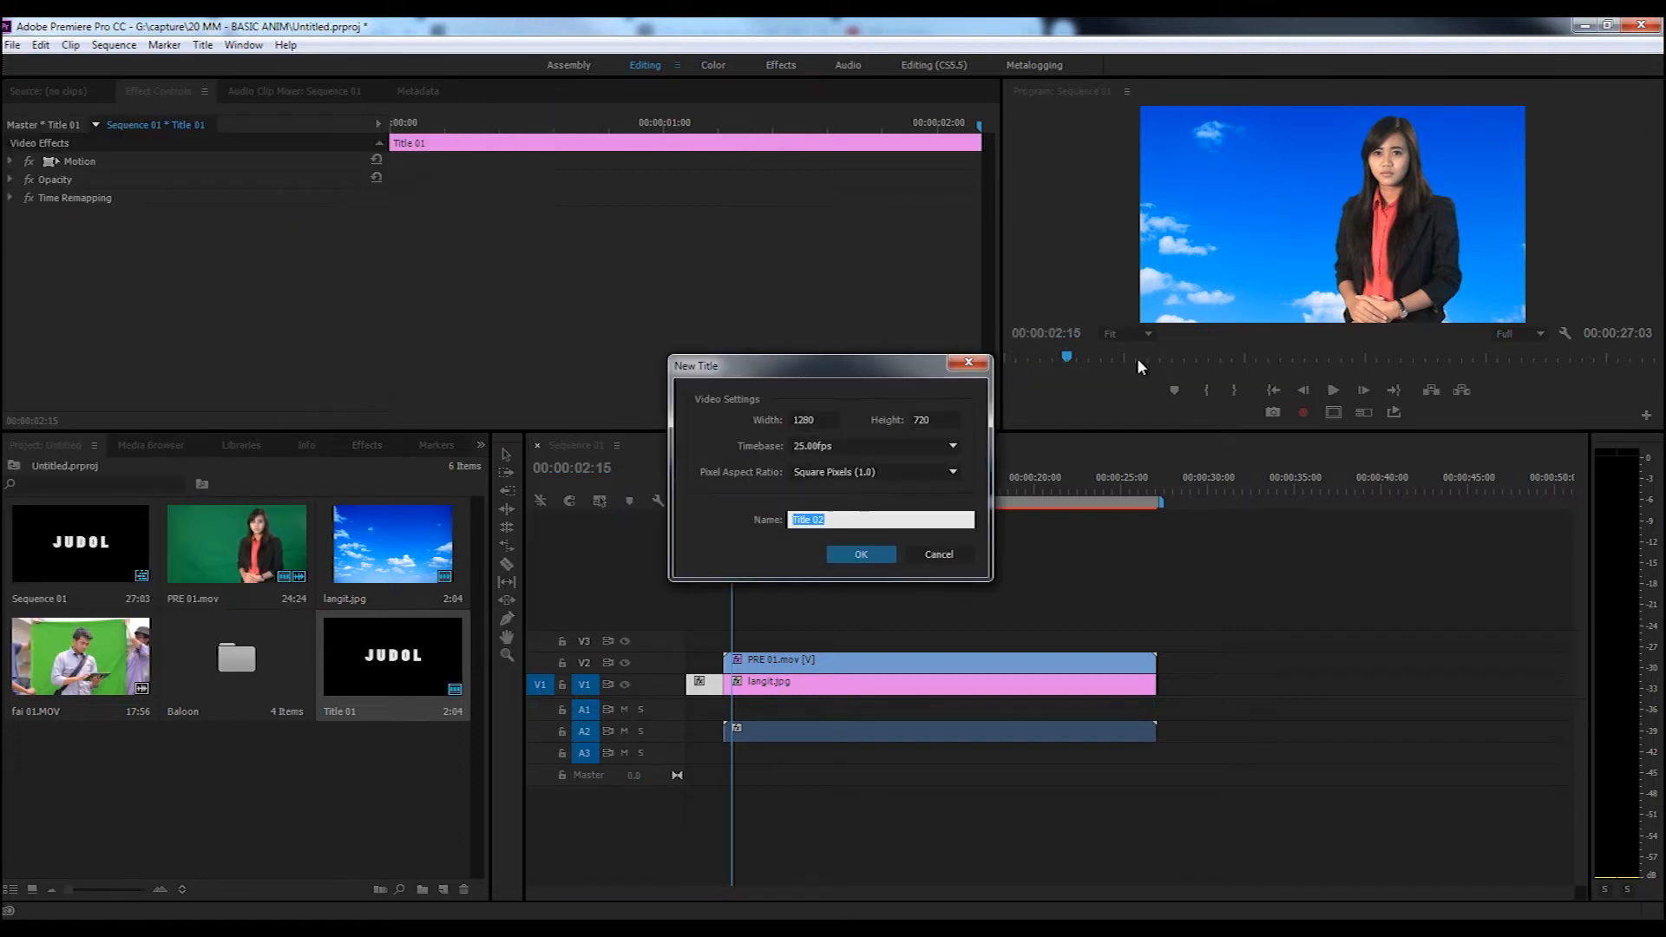
{"action": "left_click", "coordinate": [859, 552]}
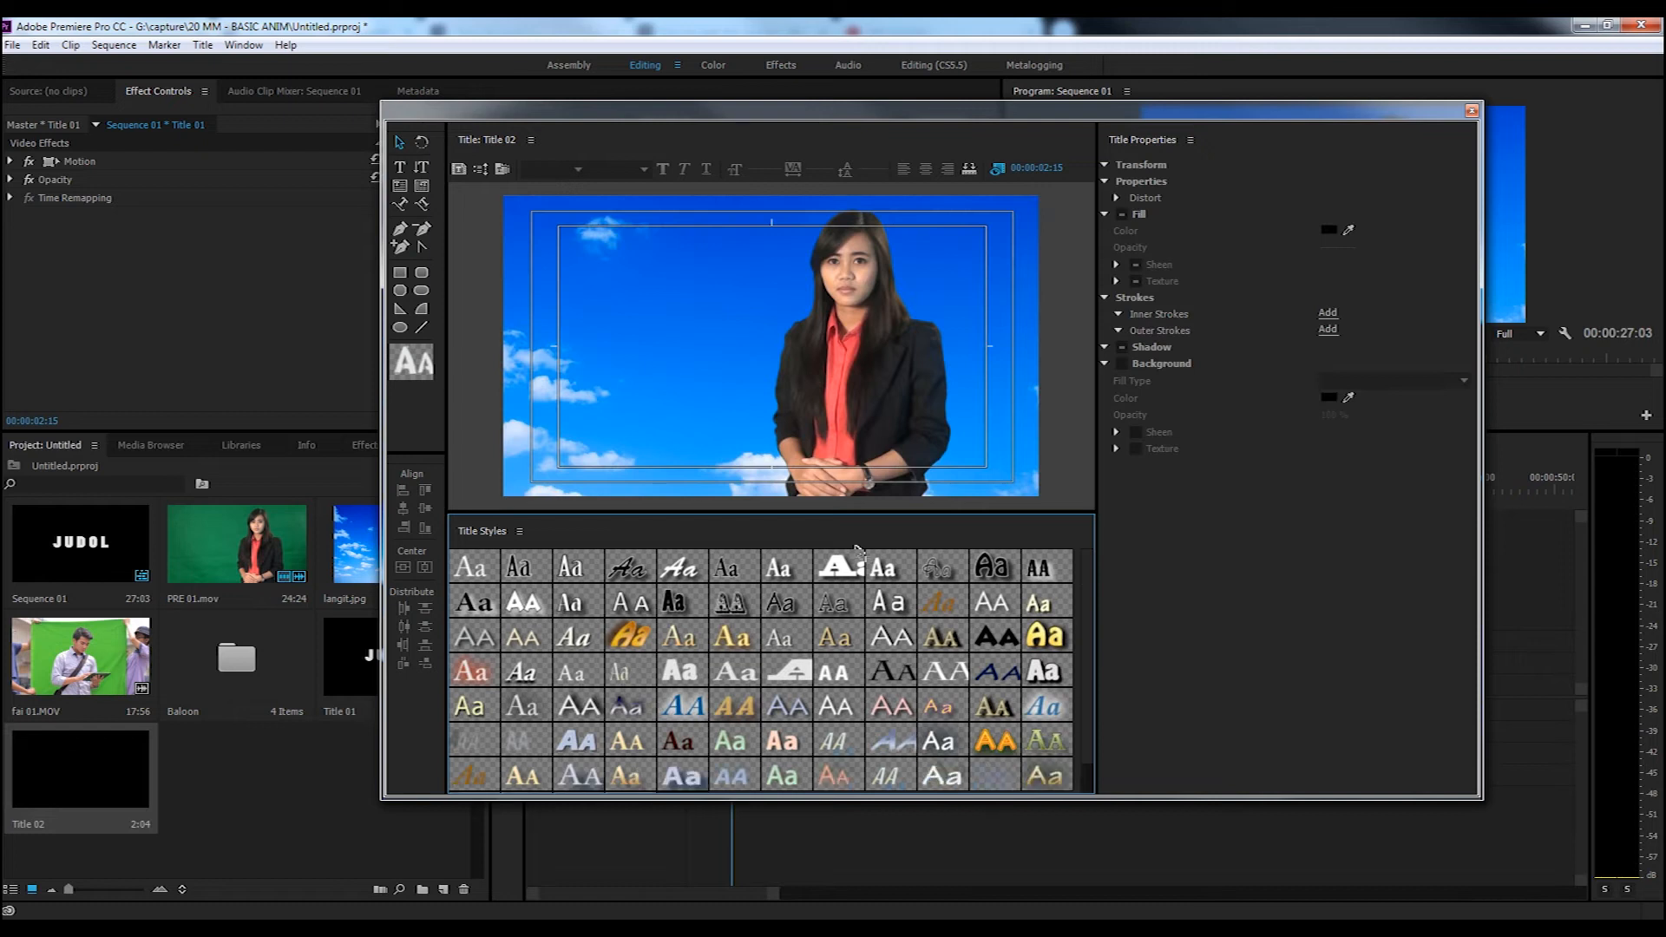
- Start a horizontal text line in the lower-left area of the frame and set its font to Arial Bold
{"action": "left_click", "coordinate": [399, 166]}
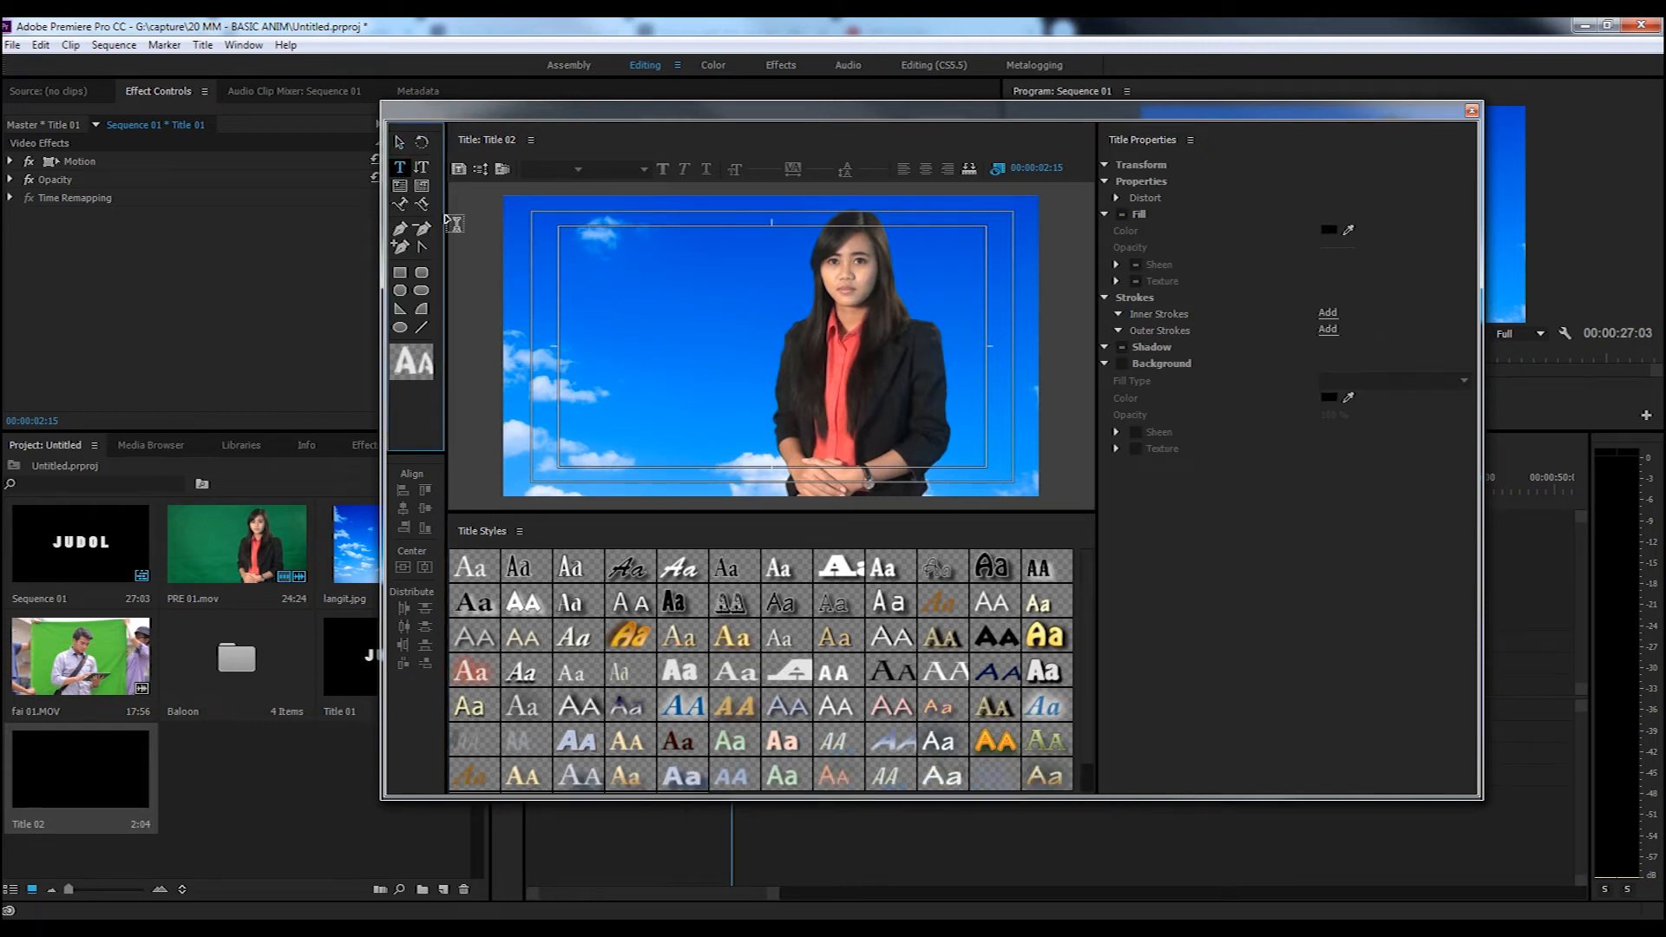
{"action": "left_click", "coordinate": [599, 456]}
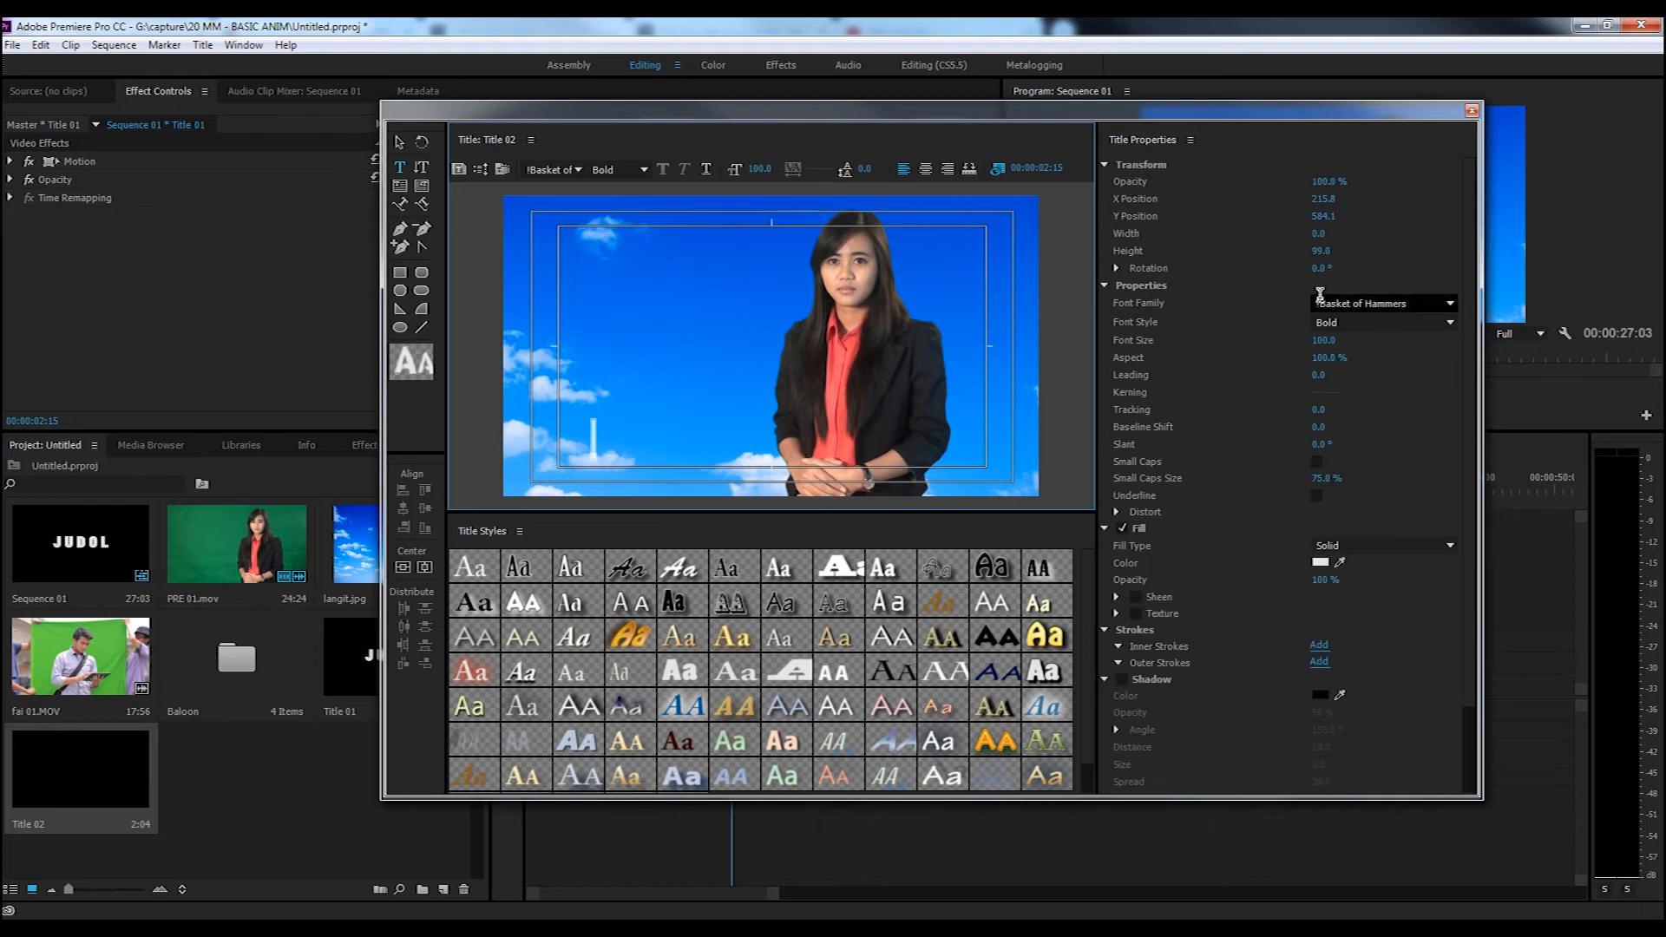
{"action": "left_click", "coordinate": [1322, 295]}
{"action": "type", "text": "ar"}
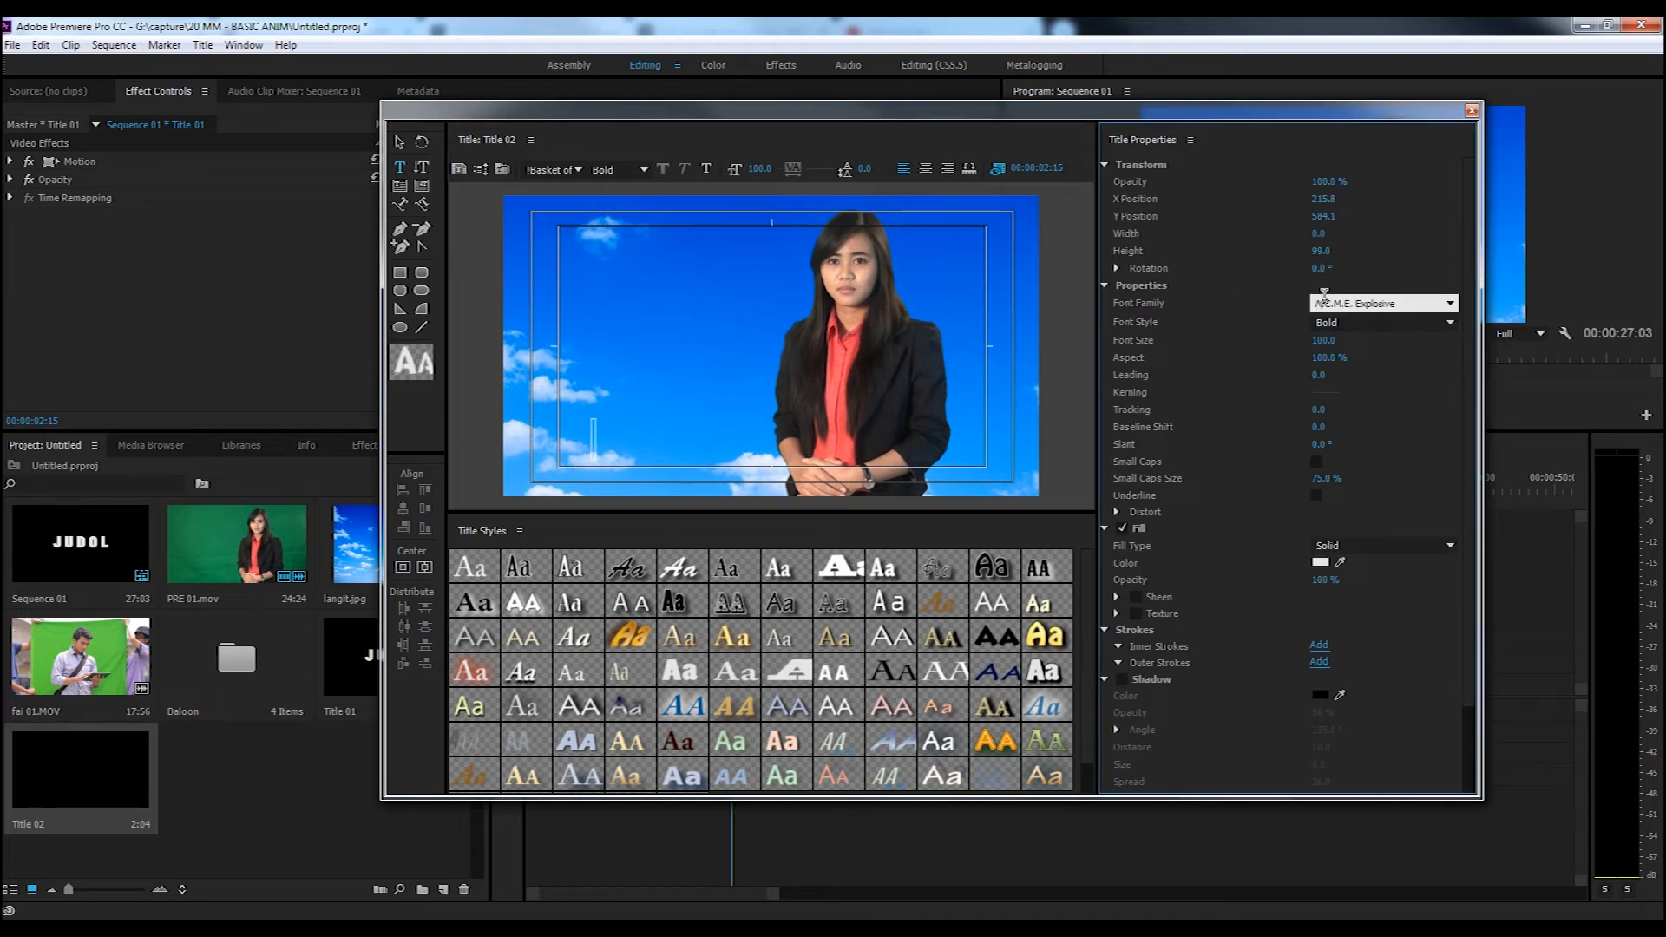
{"action": "type", "text": "i"}
{"action": "left_click", "coordinate": [1452, 324]}
{"action": "left_click", "coordinate": [1414, 344]}
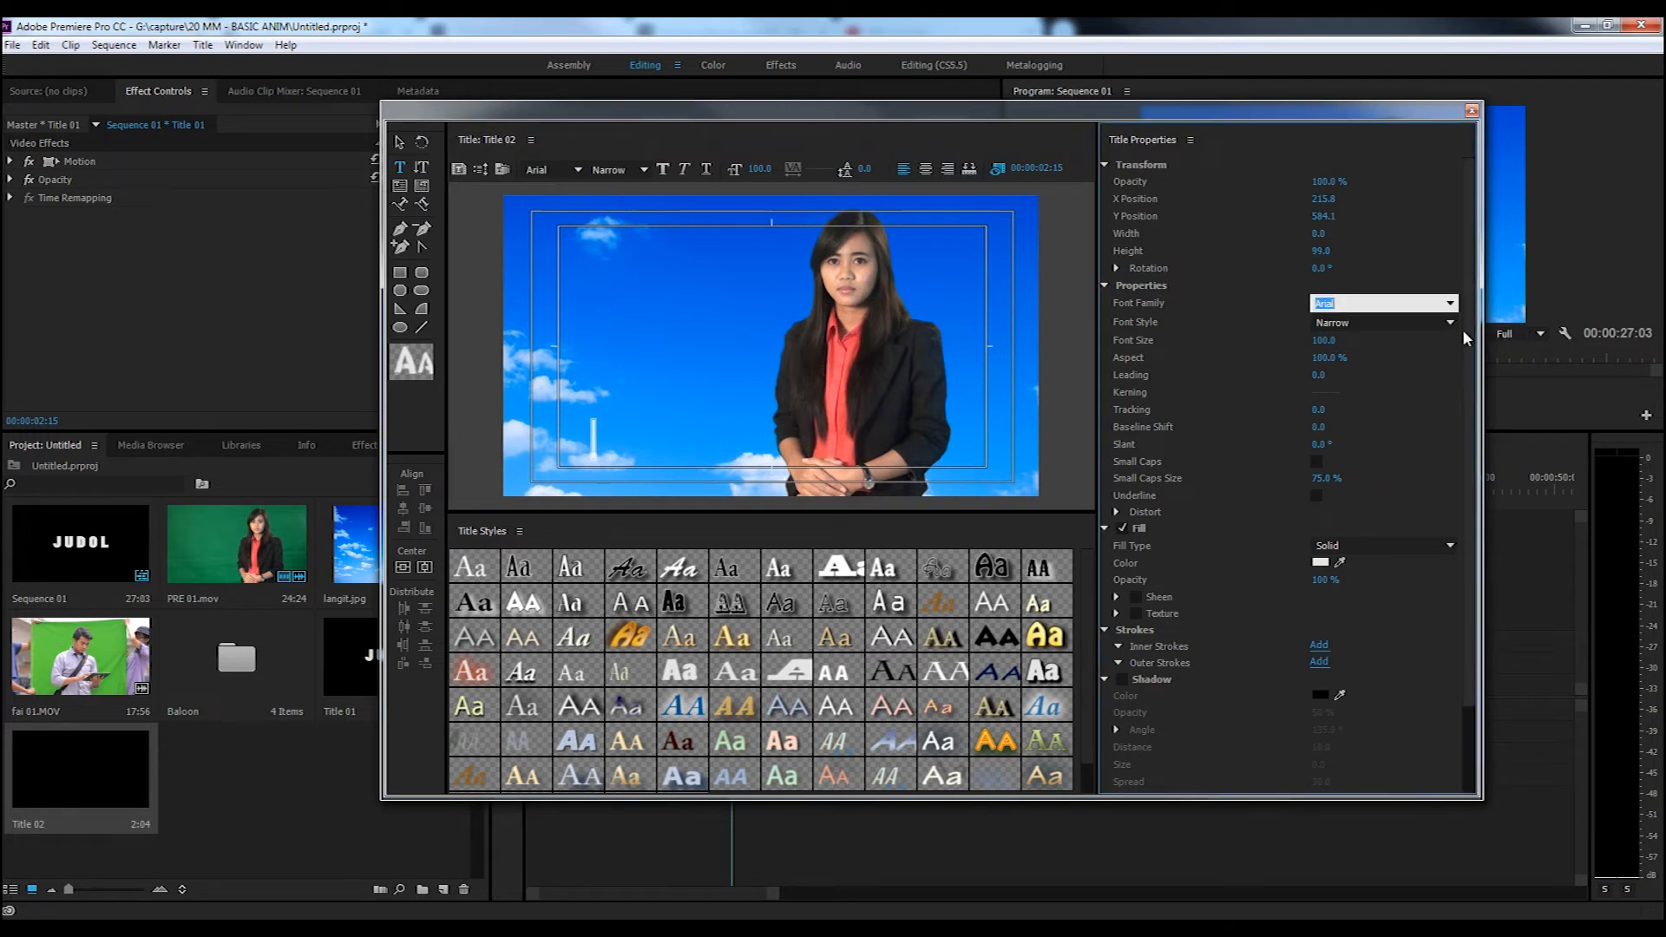
{"action": "left_click", "coordinate": [1449, 323]}
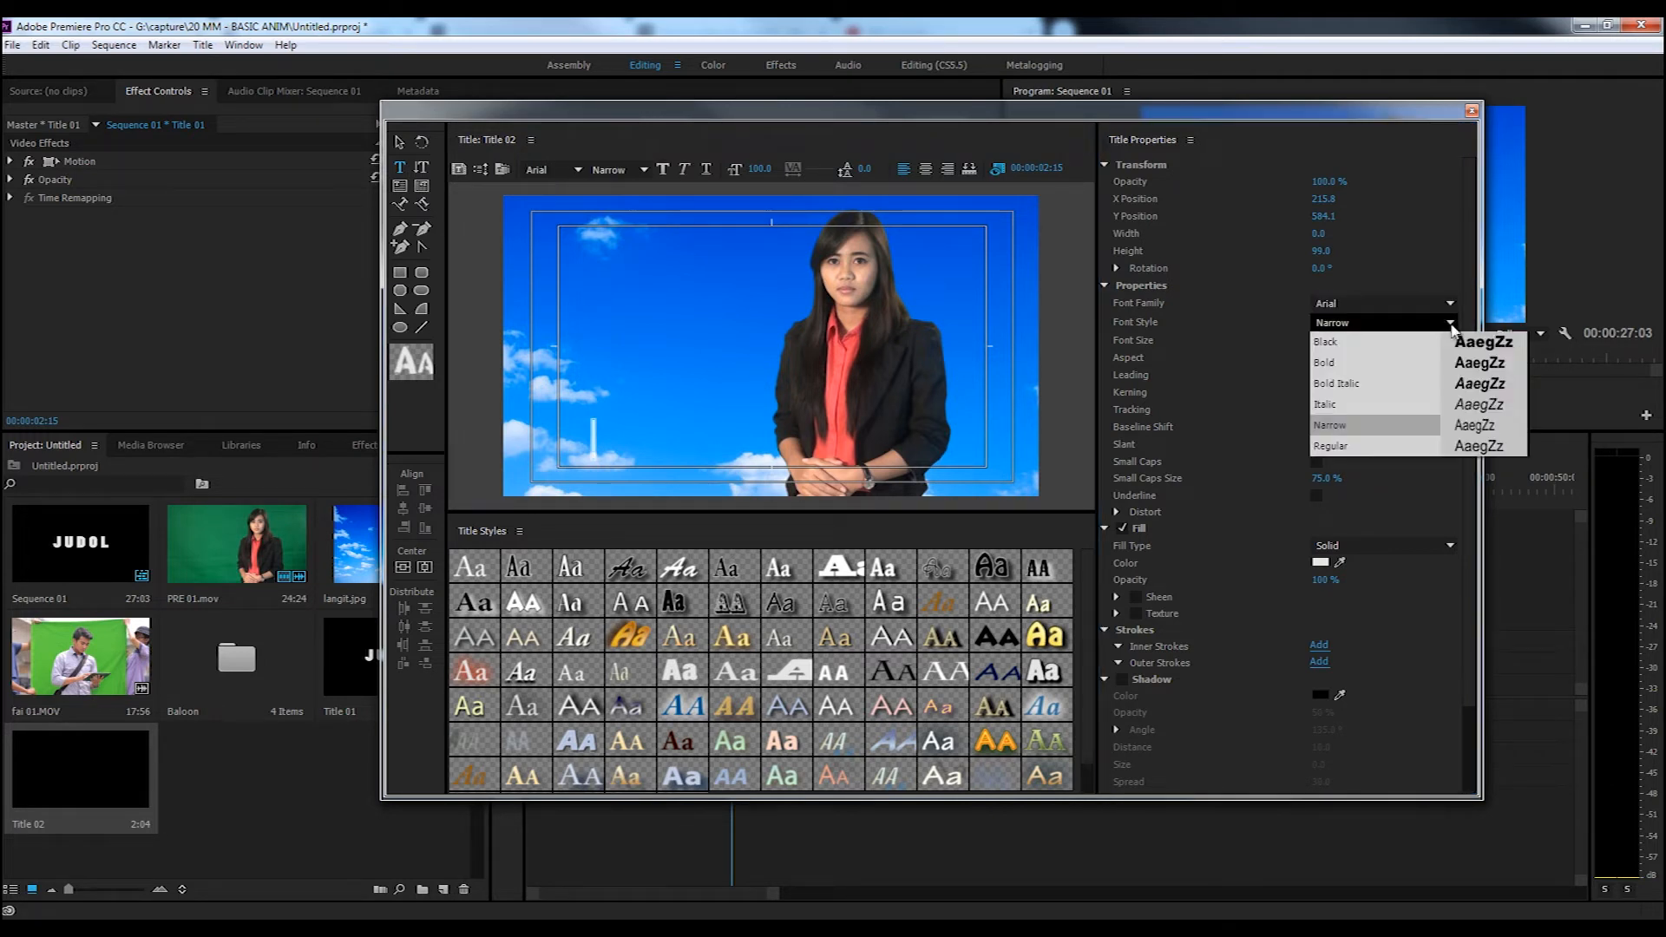
{"action": "left_click", "coordinate": [1348, 365]}
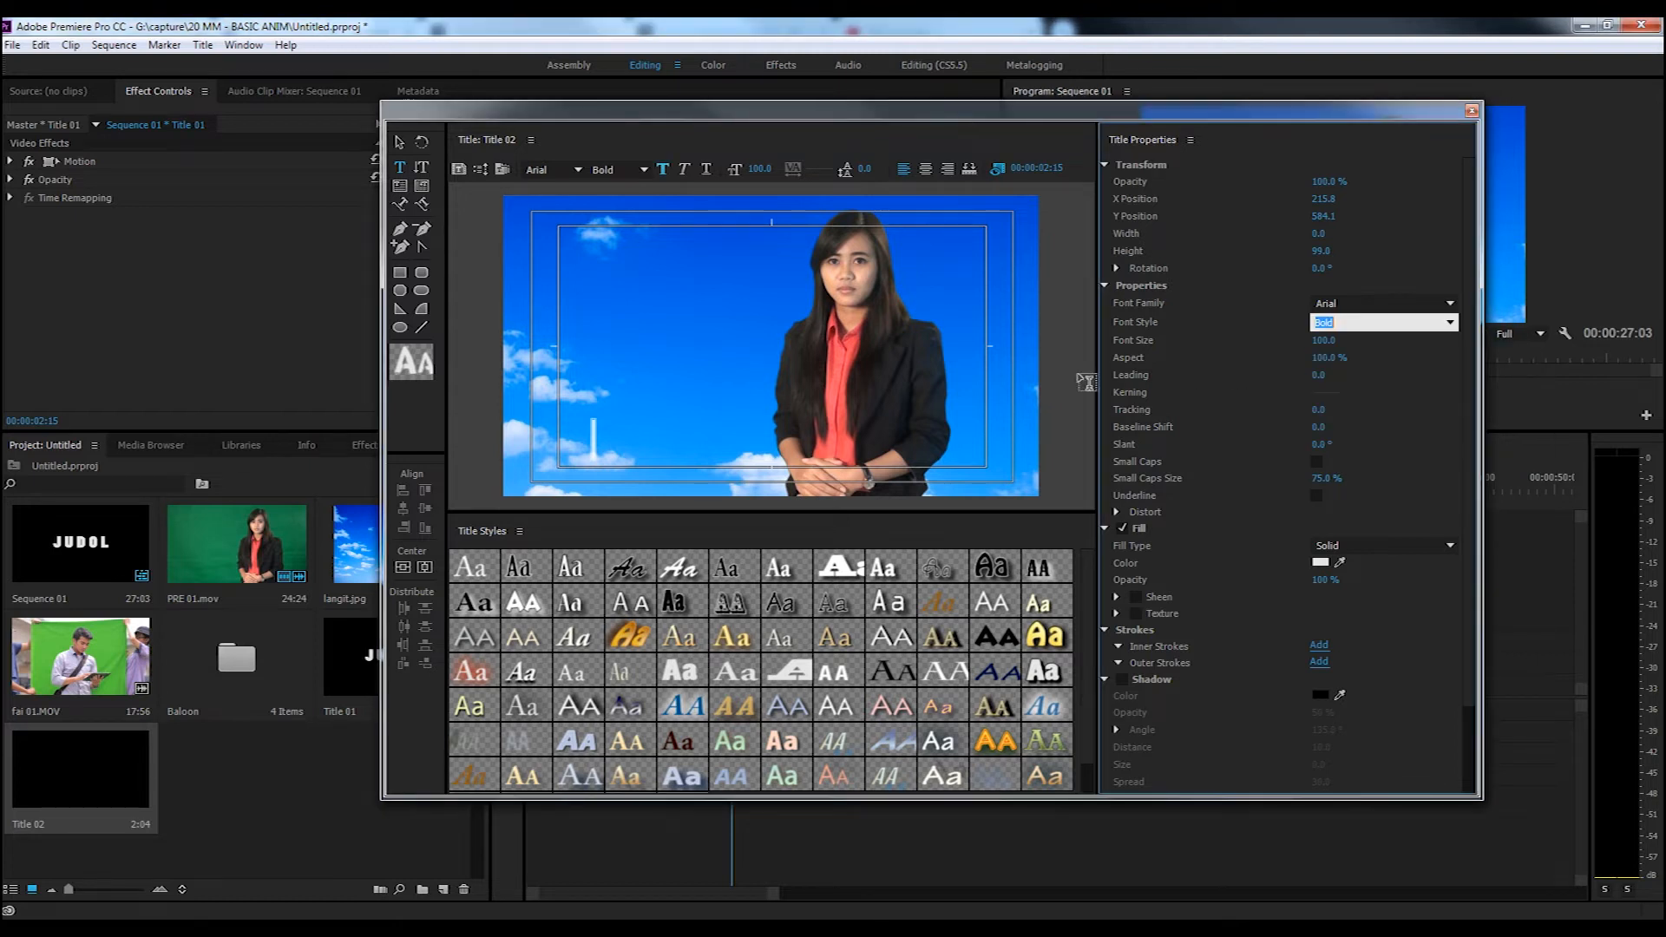
- Enter a long line of placeholder text beginning FJHS;DFJSDKJG;SWJF and set its font size to 30
{"action": "left_click", "coordinate": [593, 432]}
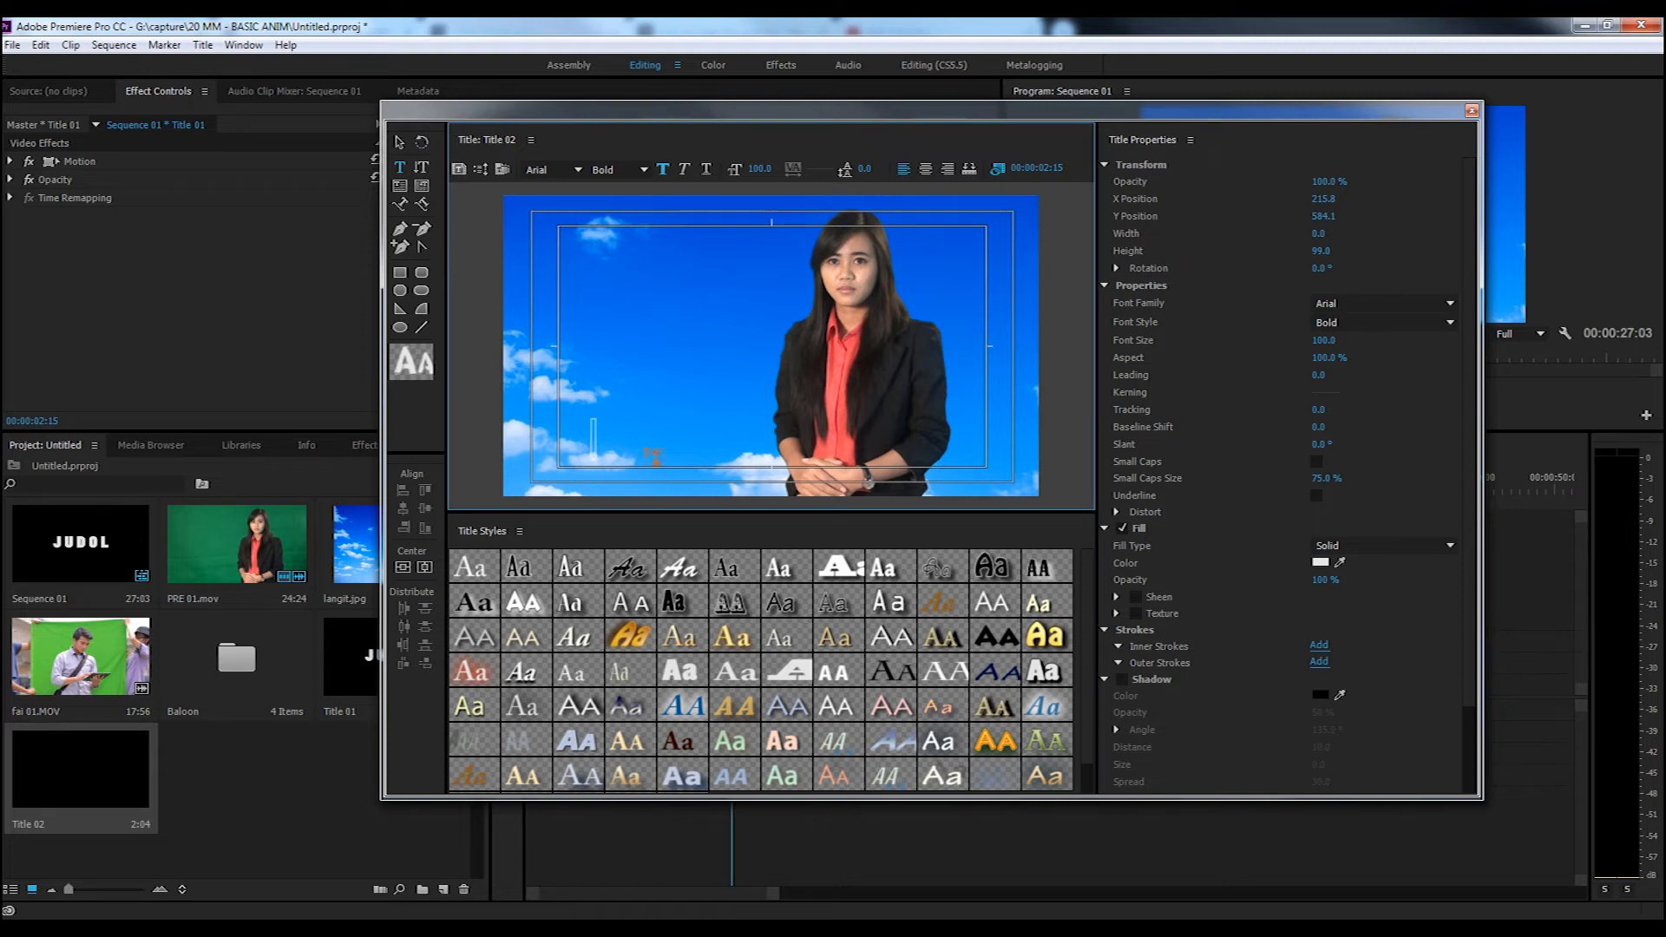
{"action": "type", "text": "FJHS;DFJSDKJG;SWJF"}
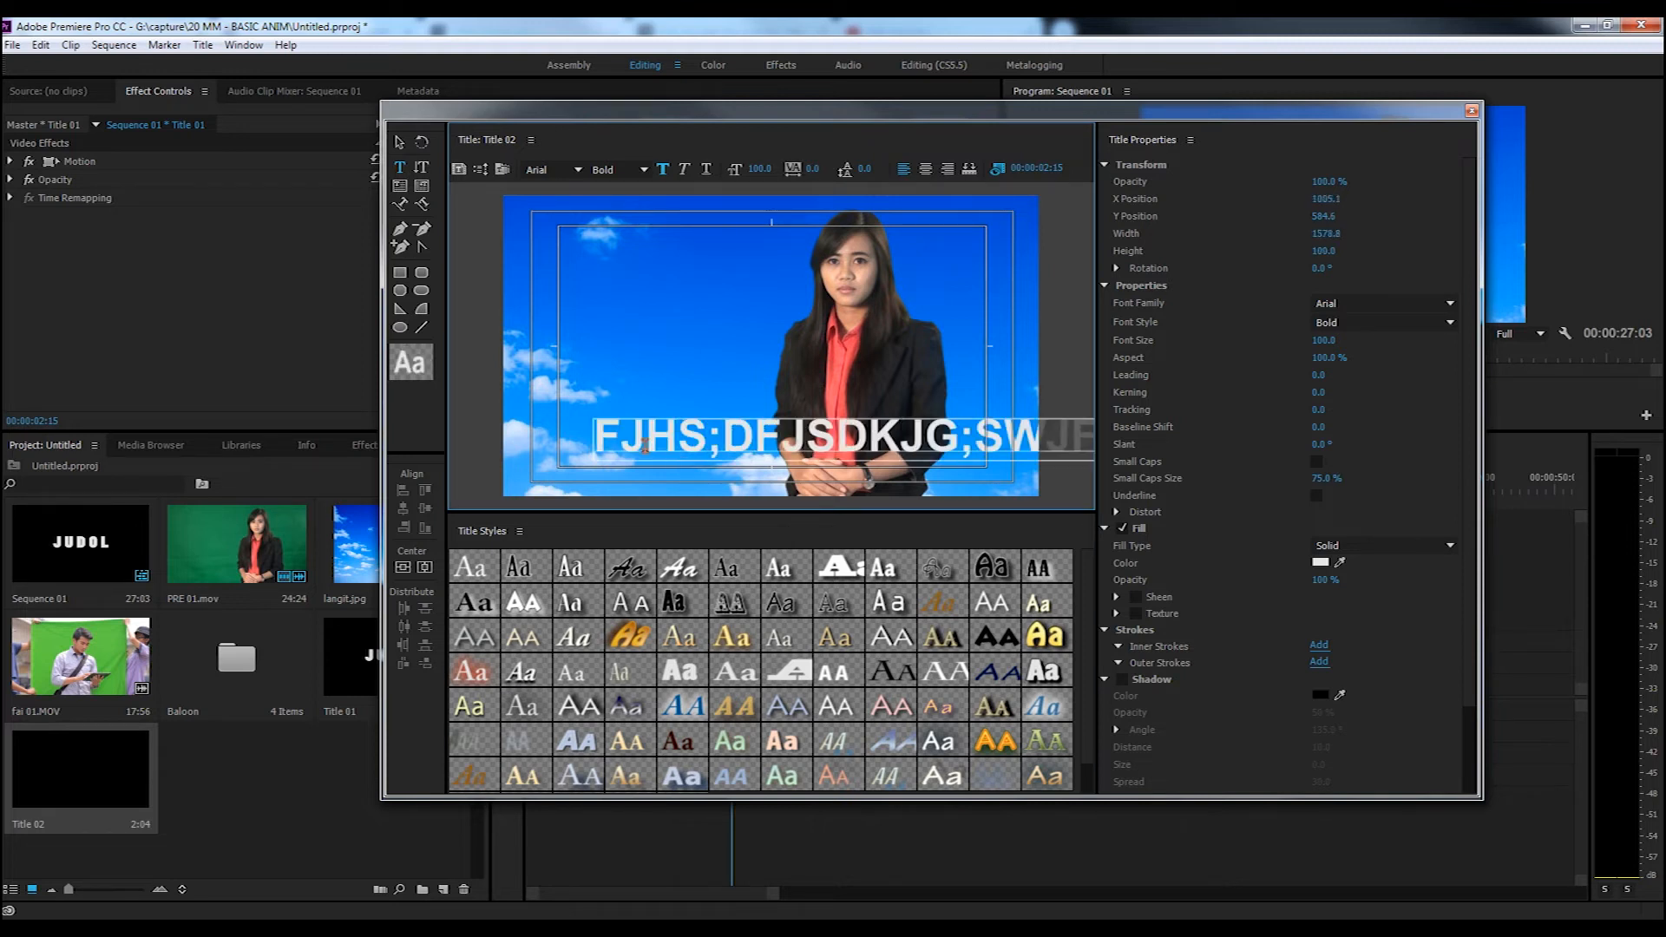
{"action": "type", "text": "FJSDKJG;SDFJFJSDKFJS"}
{"action": "left_click", "coordinate": [399, 142]}
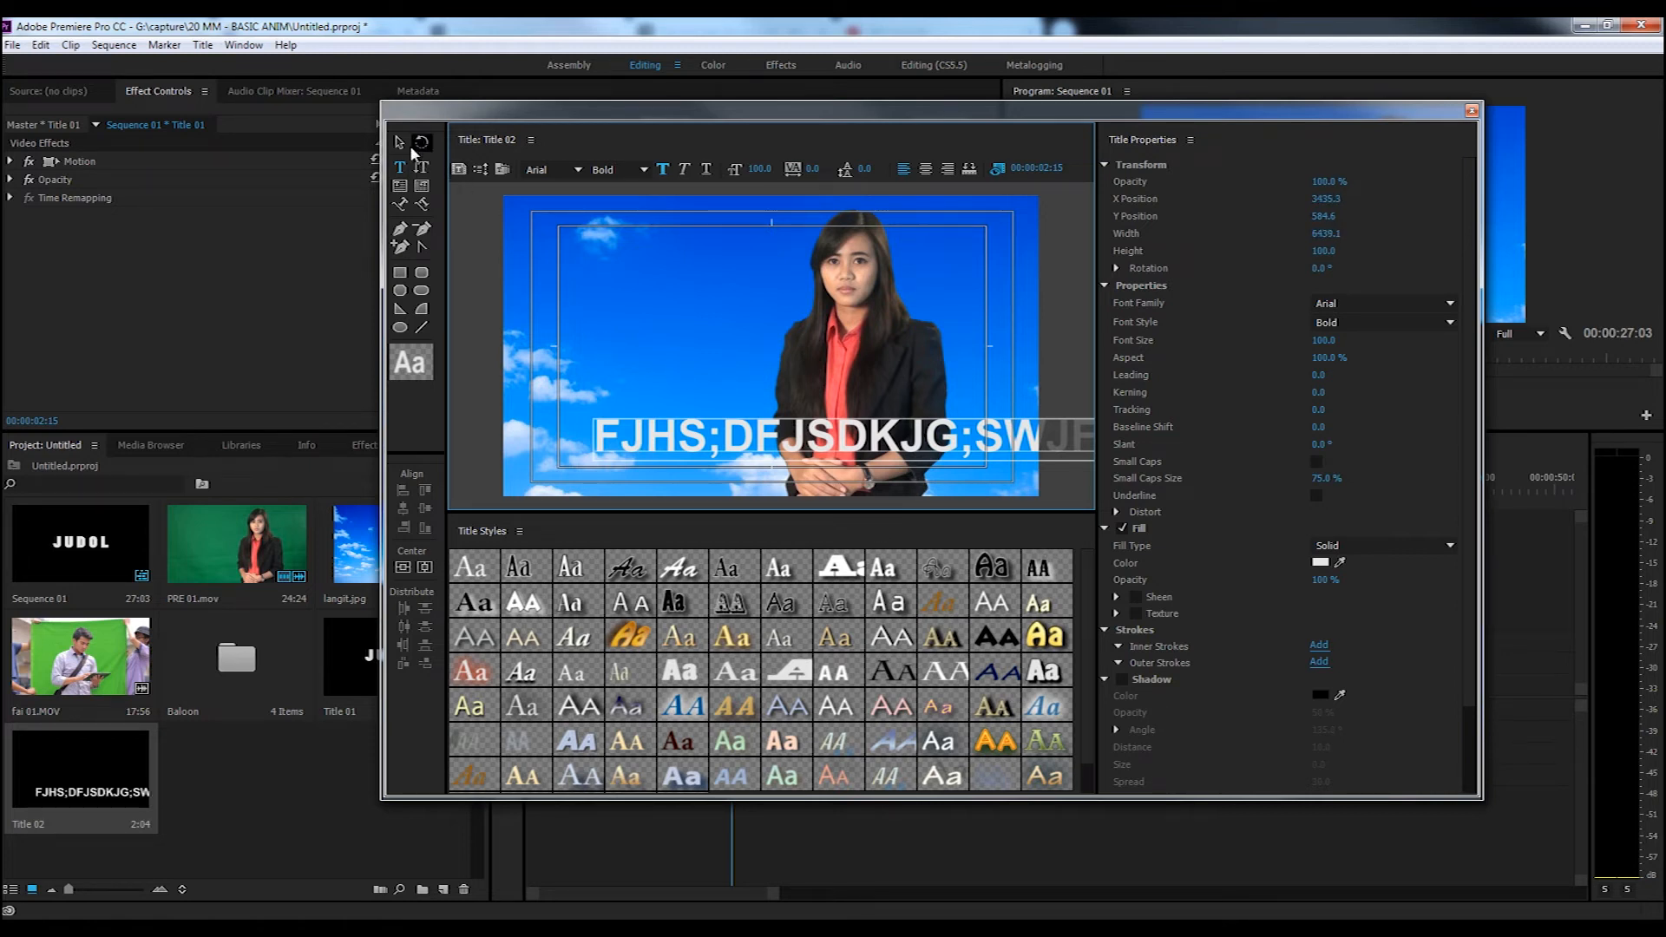
{"action": "left_click", "coordinate": [1321, 340]}
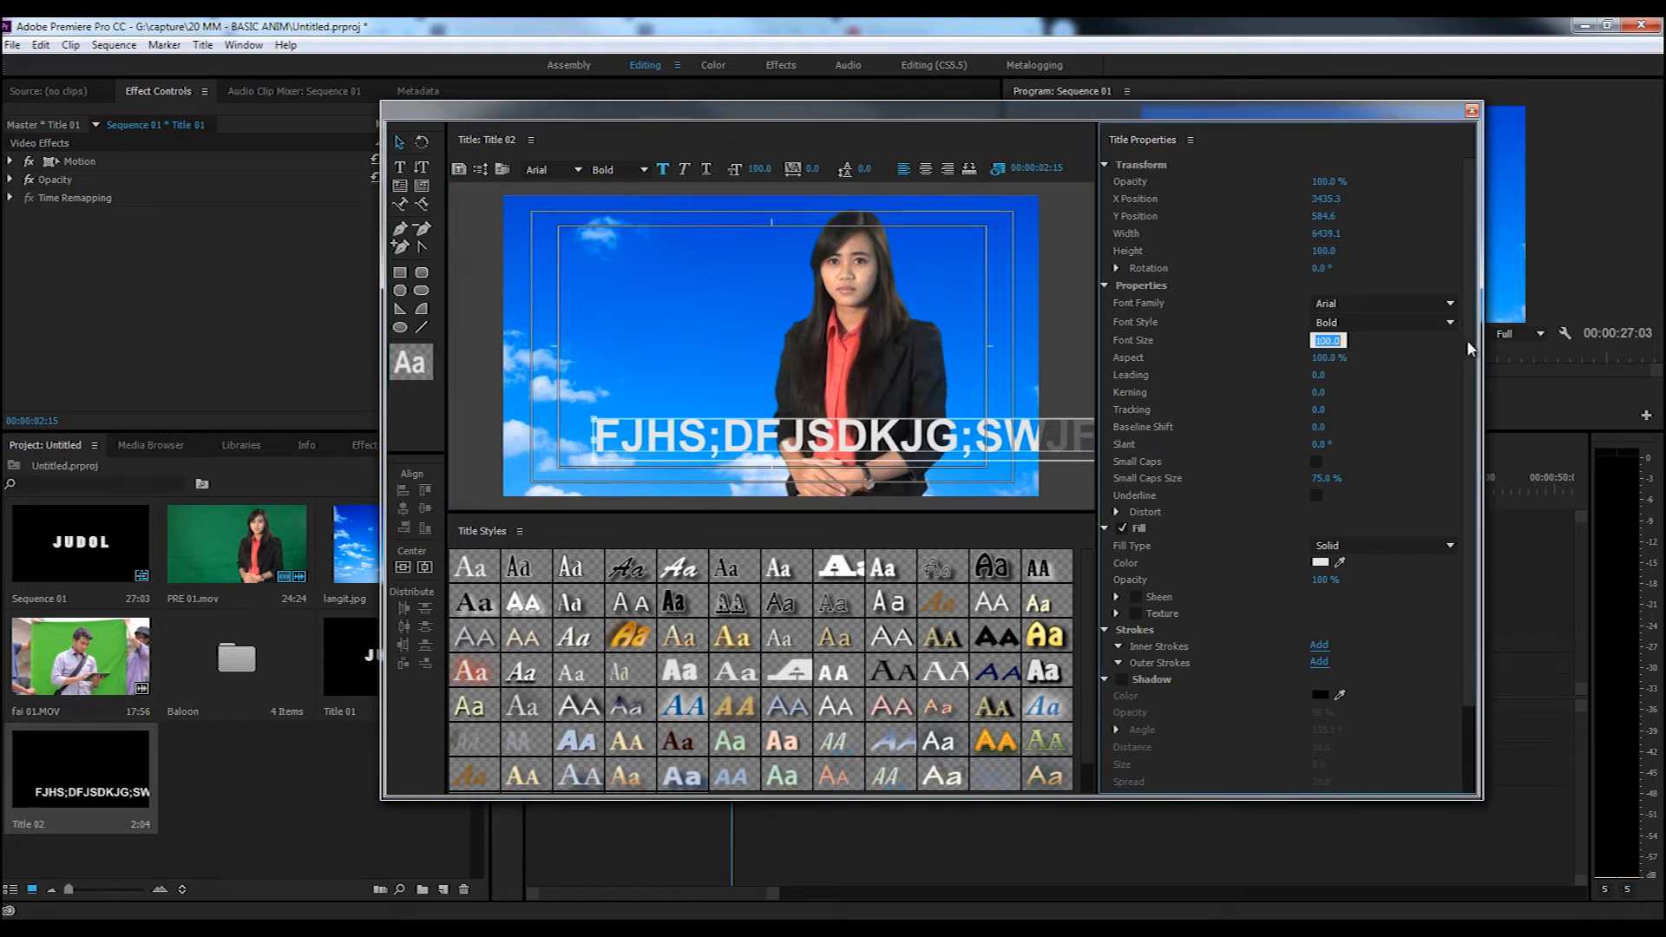
{"action": "type", "text": "30"}
{"action": "key", "text": "Return"}
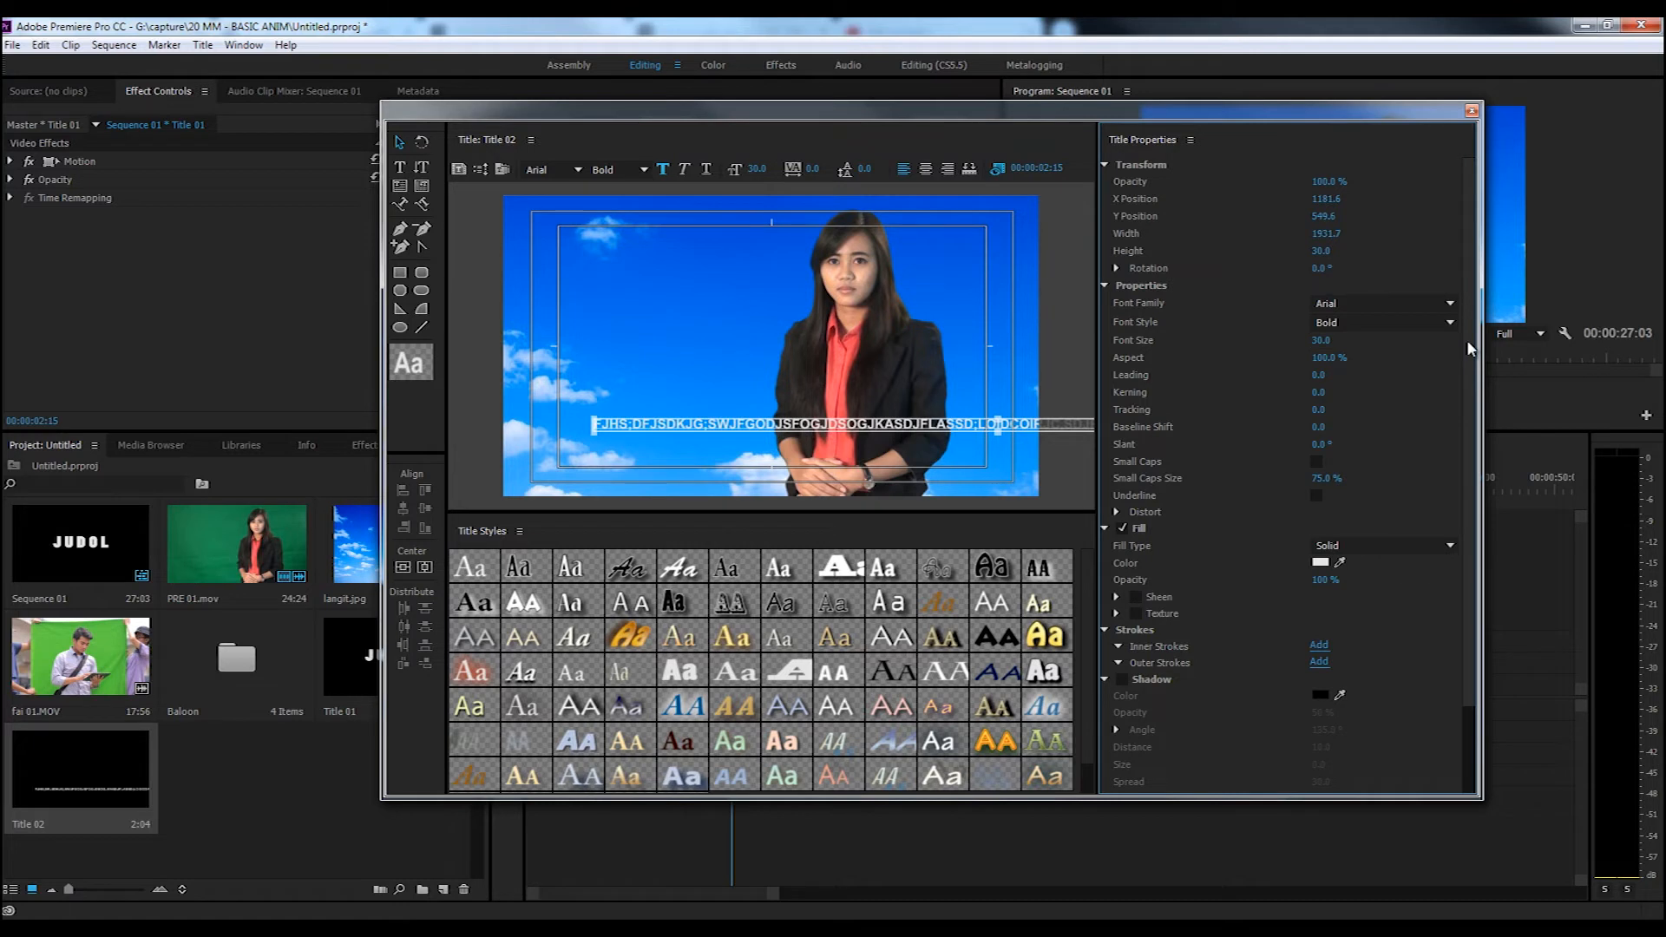
- Move the text line down to the bottom of the title-safe area, with its beginning at the area's left margin
{"action": "left_click_drag", "start_coordinate": [948, 432], "coordinate": [900, 460]}
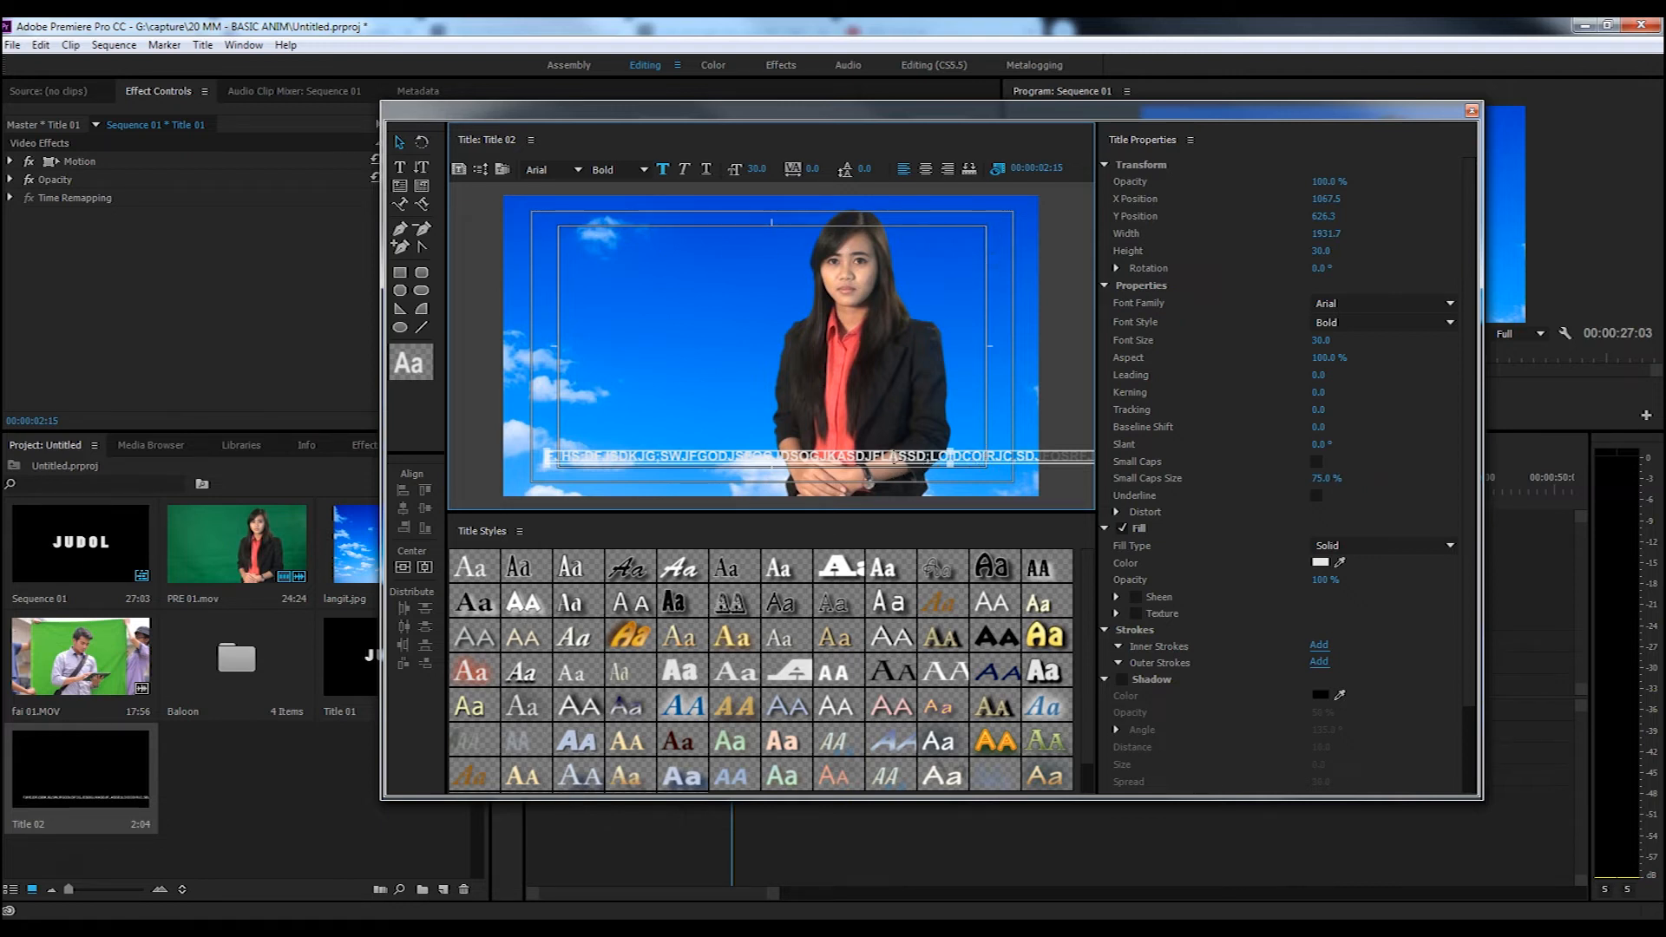
{"action": "left_click_drag", "start_coordinate": [949, 458], "coordinate": [959, 455]}
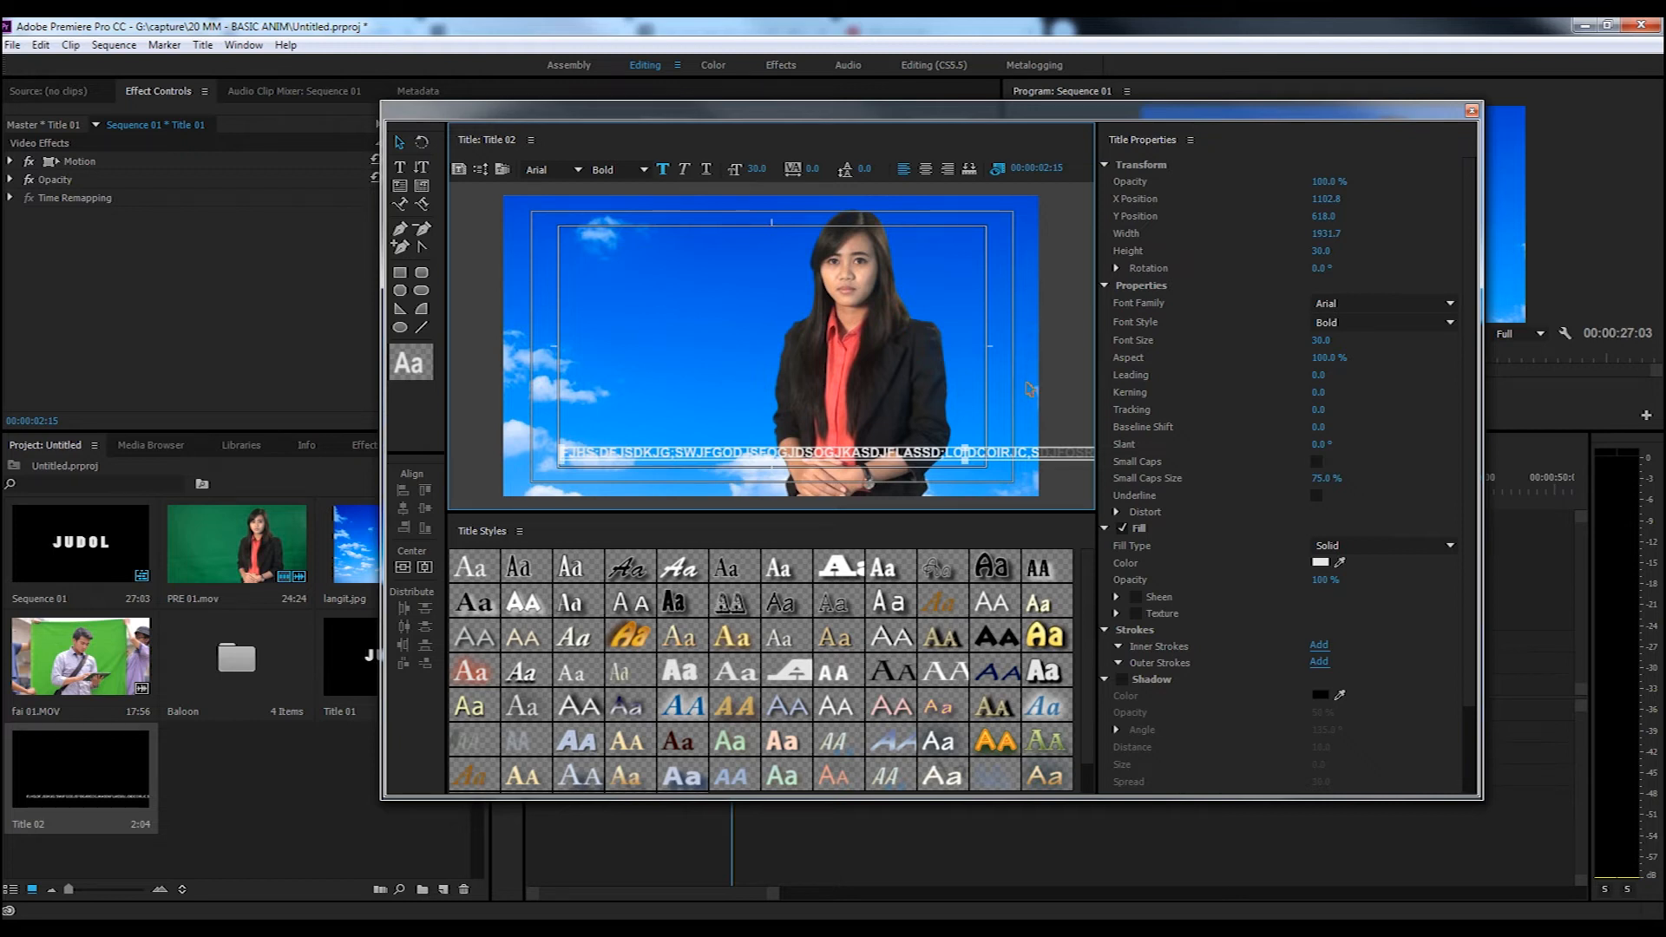
{"action": "left_click_drag", "start_coordinate": [787, 453], "coordinate": [785, 460]}
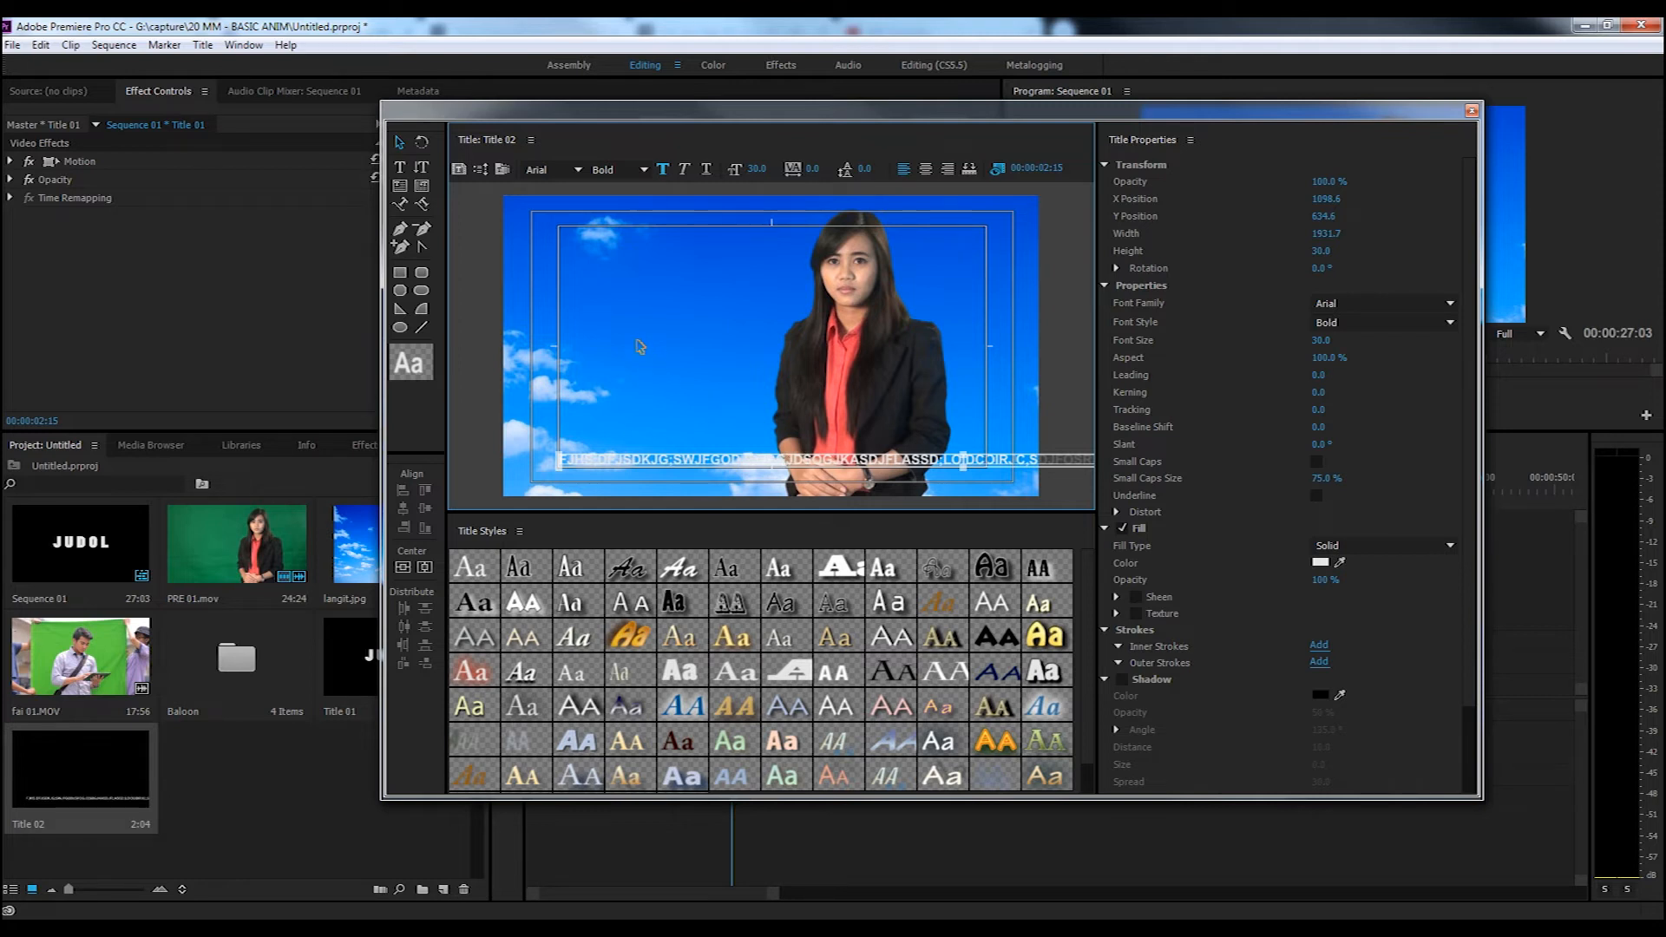
{"action": "mouse_move", "coordinate": [787, 460]}
{"action": "left_mouse_down"}
{"action": "mouse_move", "coordinate": [839, 466]}
{"action": "mouse_move", "coordinate": [789, 461]}
{"action": "left_mouse_up"}
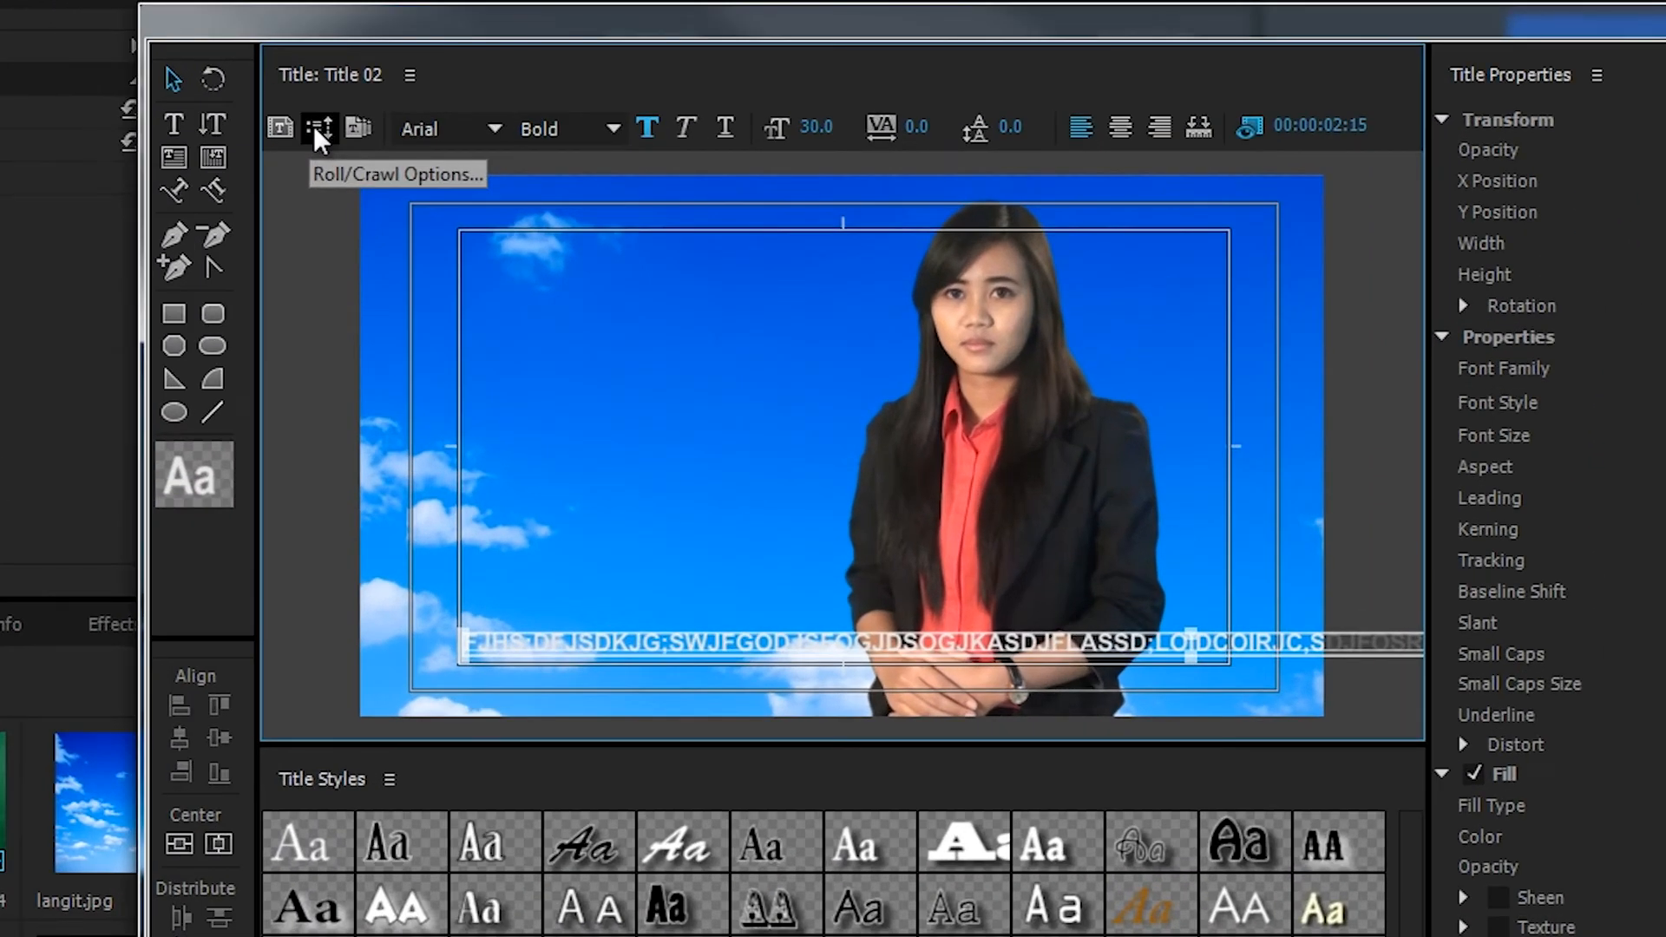
- Make the title a Crawl Left type that starts and ends off screen
{"action": "left_click", "coordinate": [315, 128]}
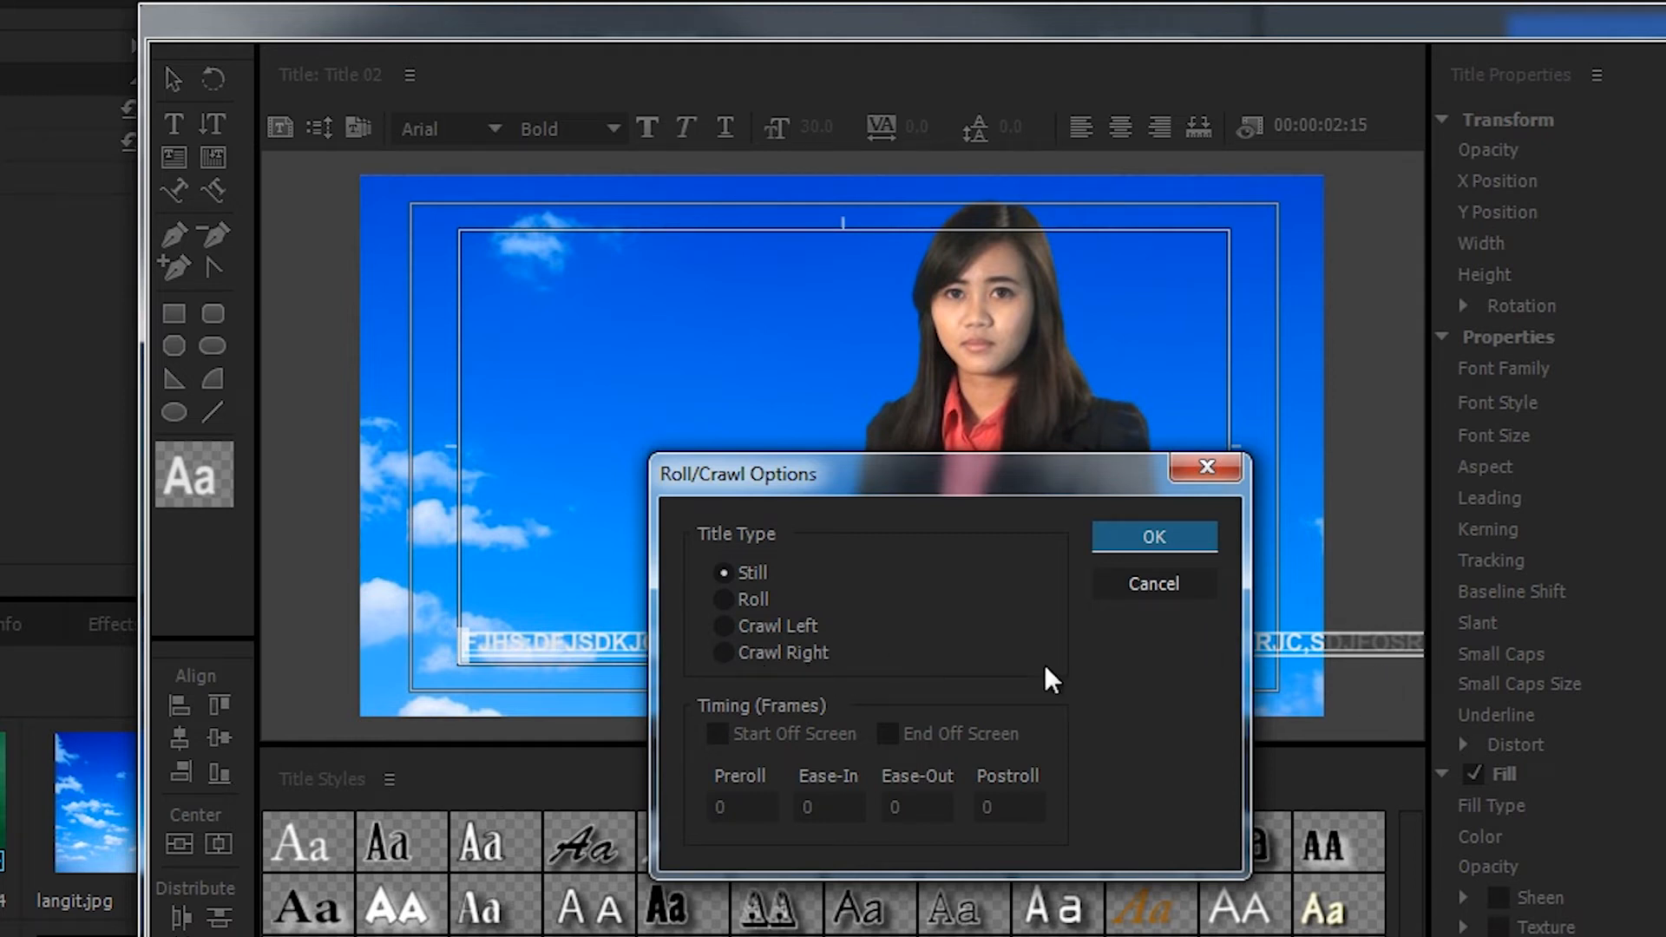
{"action": "left_click", "coordinate": [793, 621]}
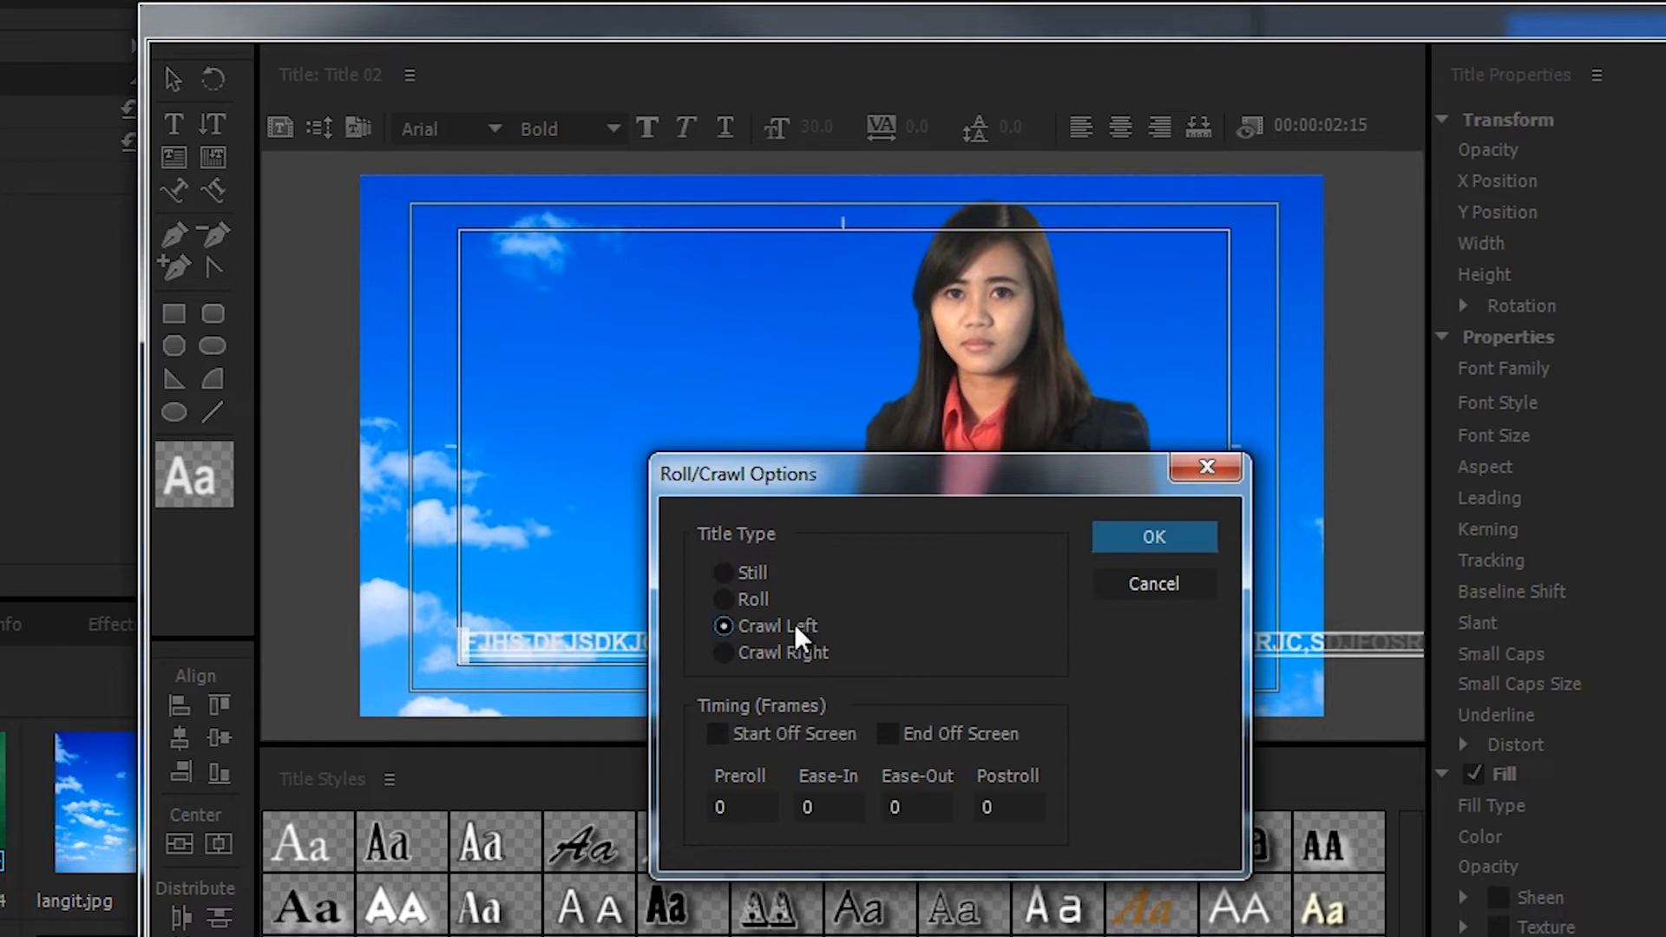
{"action": "left_click", "coordinate": [728, 731]}
{"action": "left_click", "coordinate": [933, 736]}
{"action": "left_click", "coordinate": [767, 731]}
{"action": "left_click", "coordinate": [782, 731]}
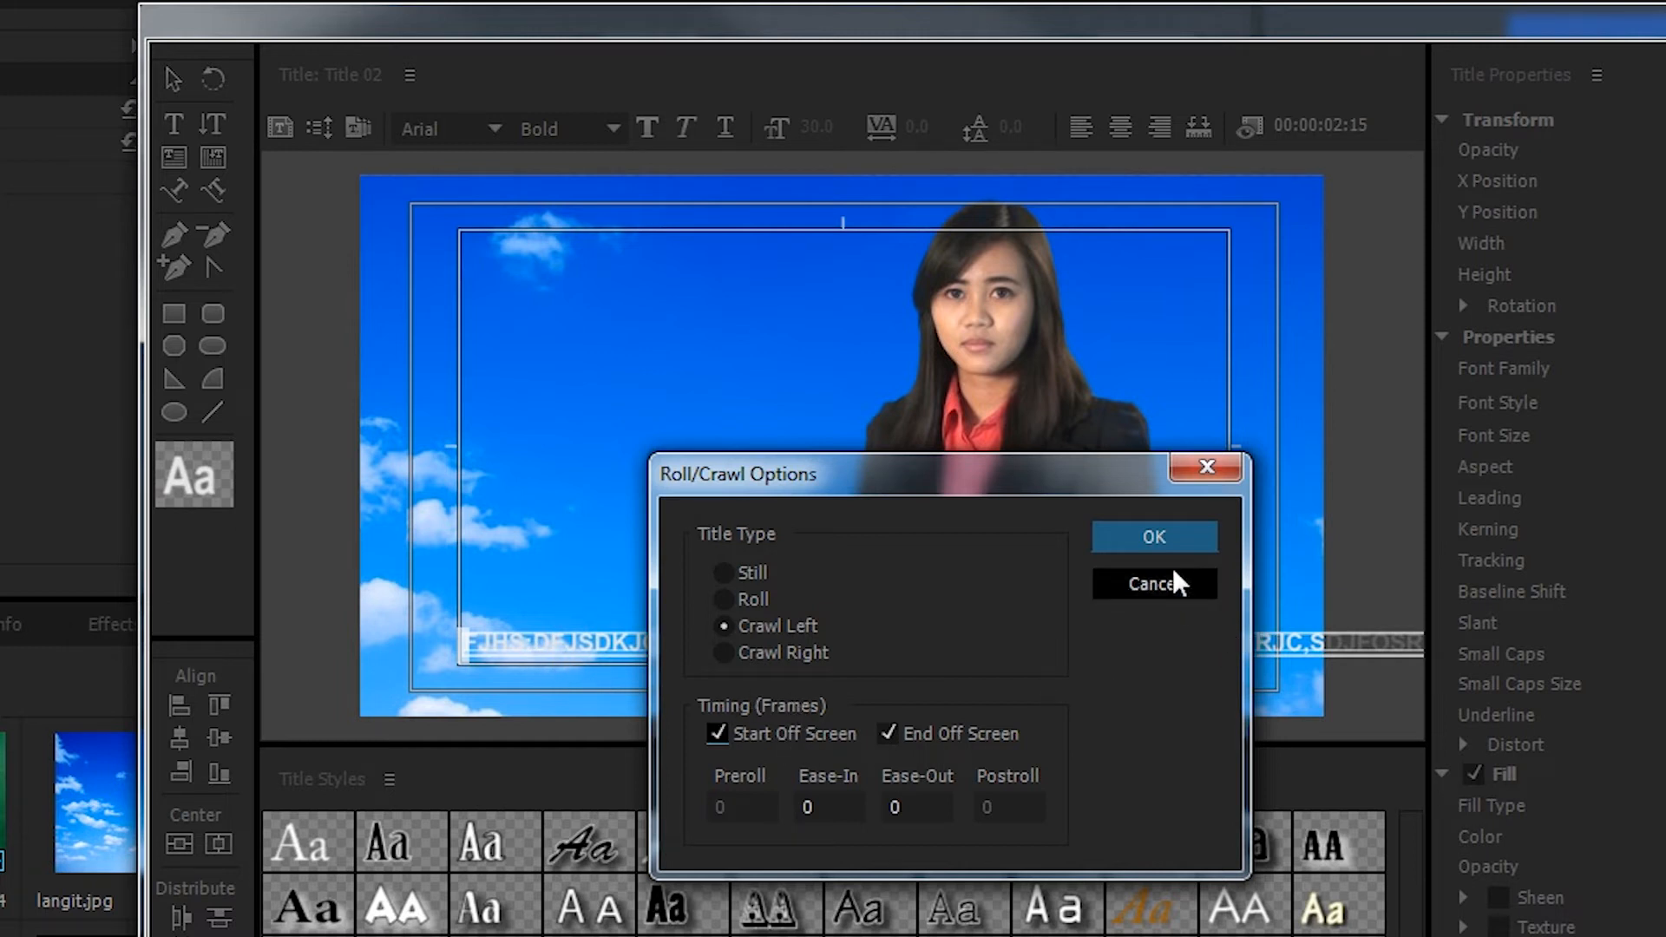
{"action": "left_click", "coordinate": [1154, 536]}
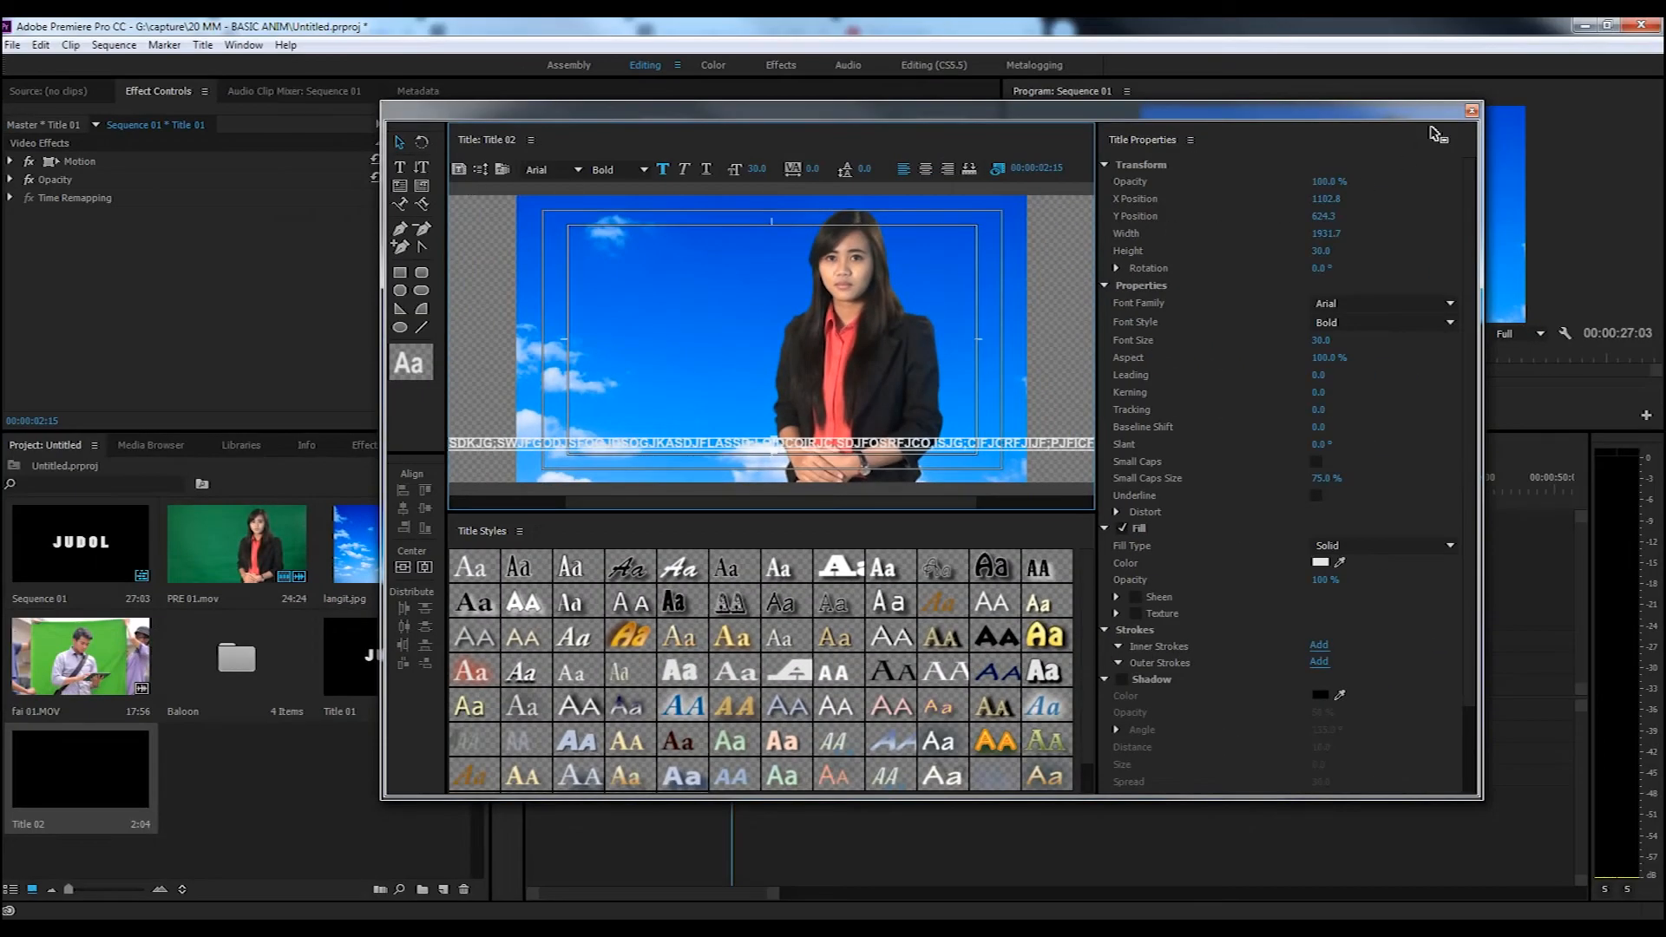
- Place Title 02 on track V3 above the start of PRE 01.mov and trim it to end at about 5 seconds
{"action": "left_click", "coordinate": [1472, 112]}
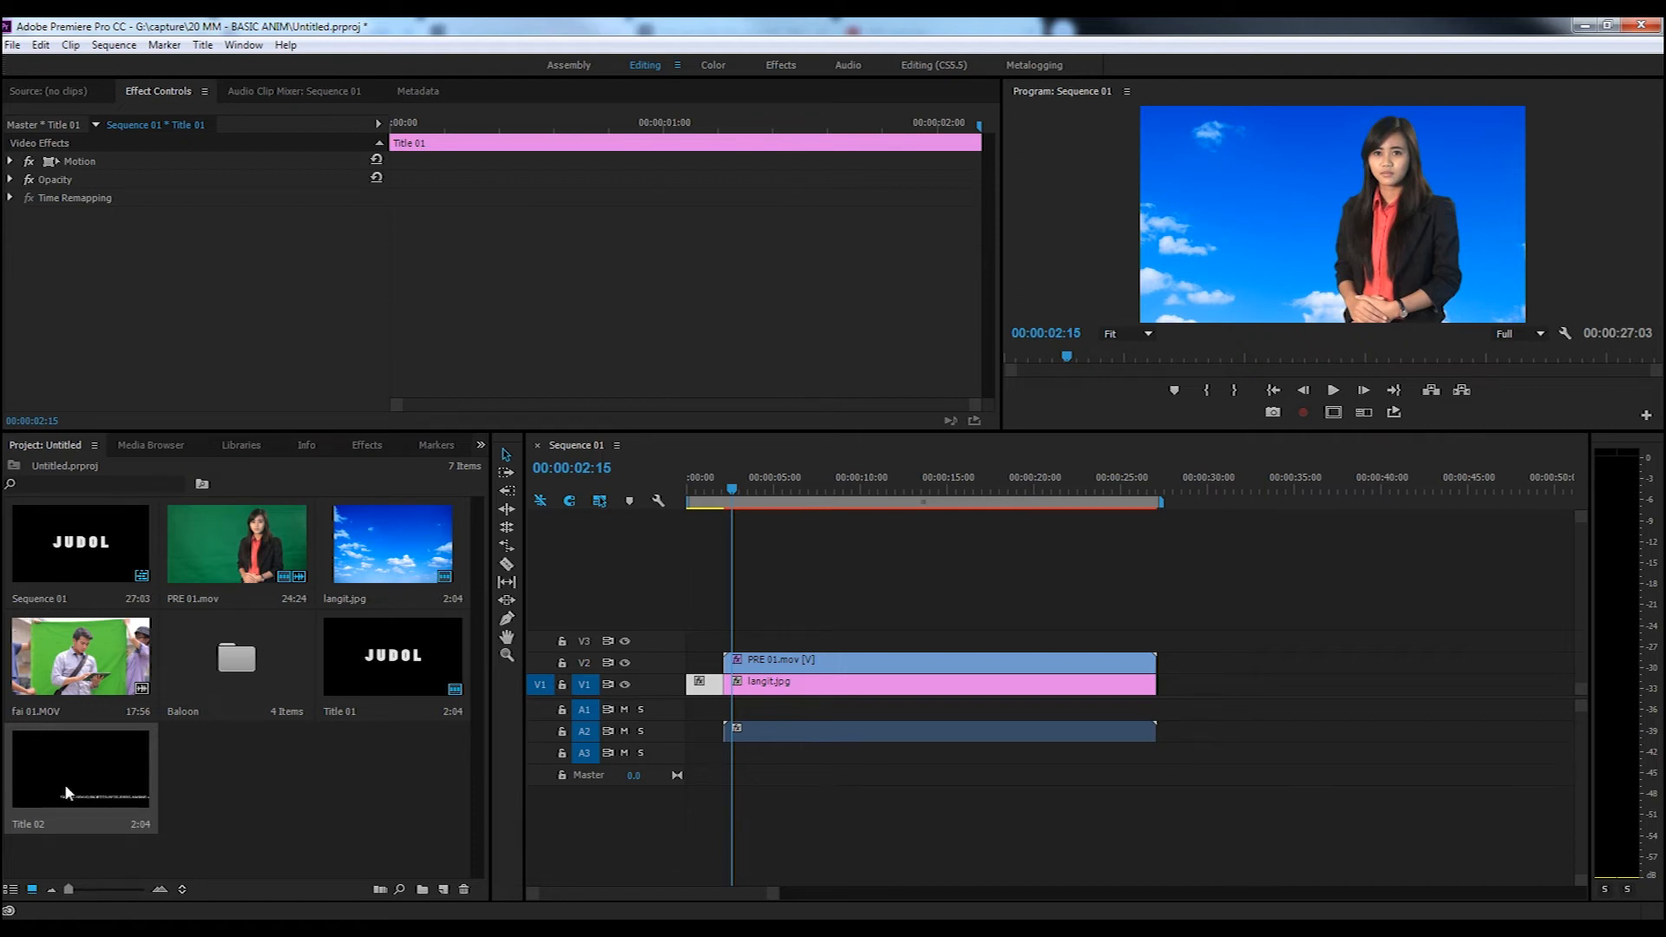
{"action": "left_click_drag", "start_coordinate": [71, 781], "coordinate": [1152, 643]}
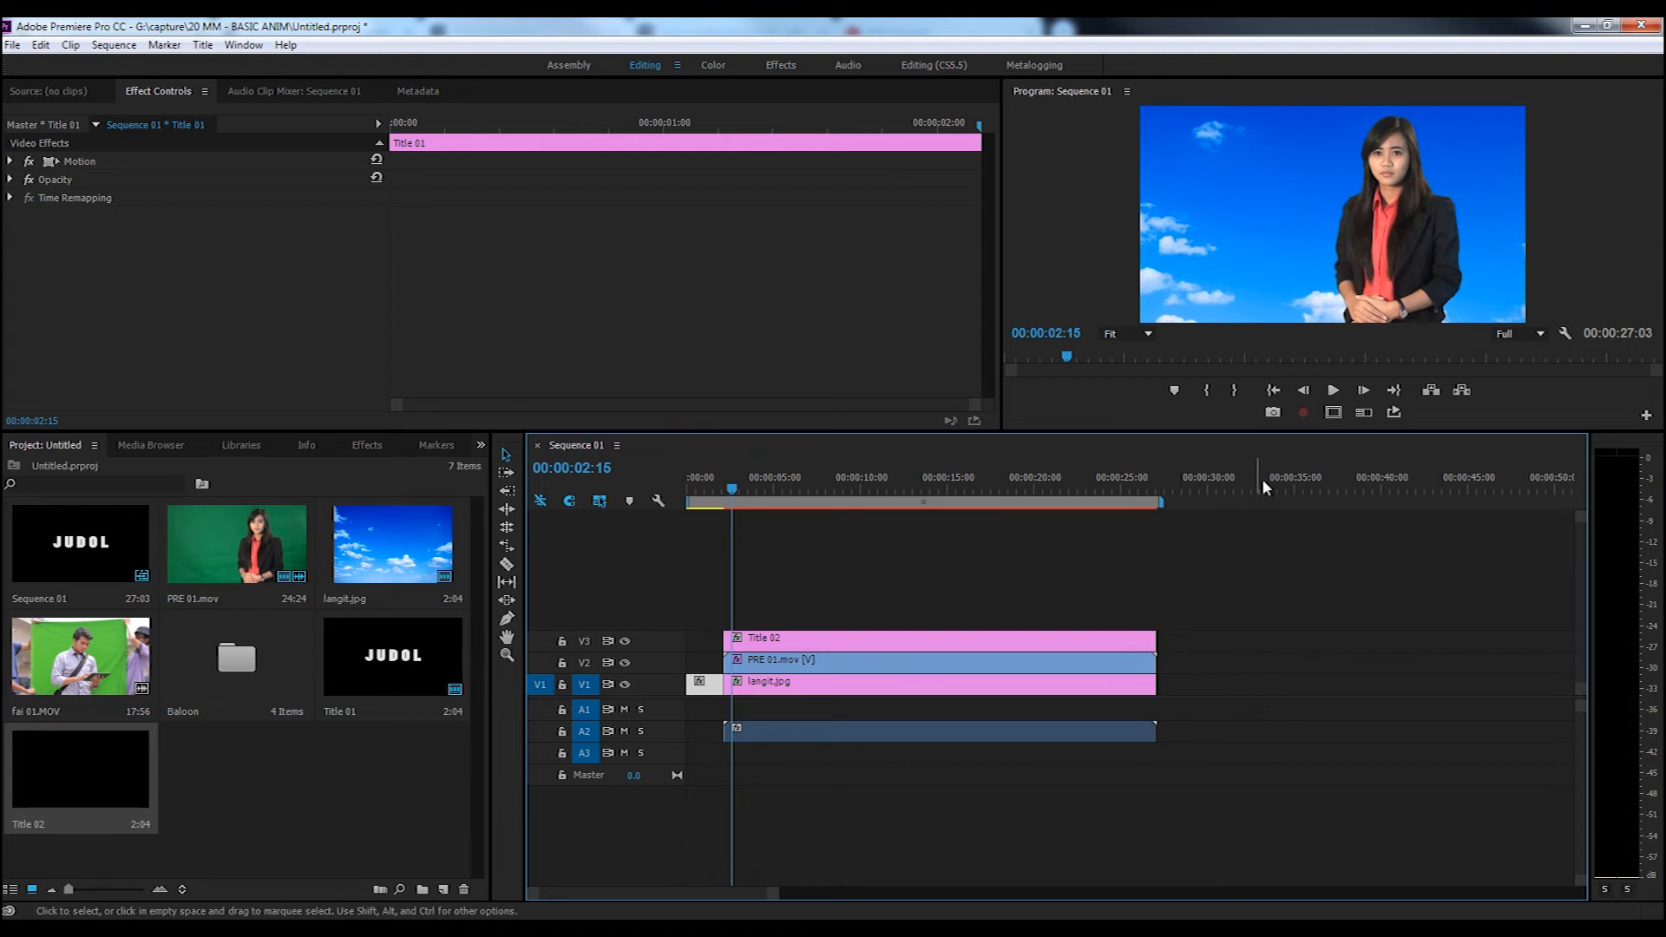
{"action": "left_click_drag", "start_coordinate": [1155, 638], "coordinate": [780, 639]}
- Play the shortened crawl and mute audio track A2 during the preview
{"action": "left_click", "coordinate": [1332, 392]}
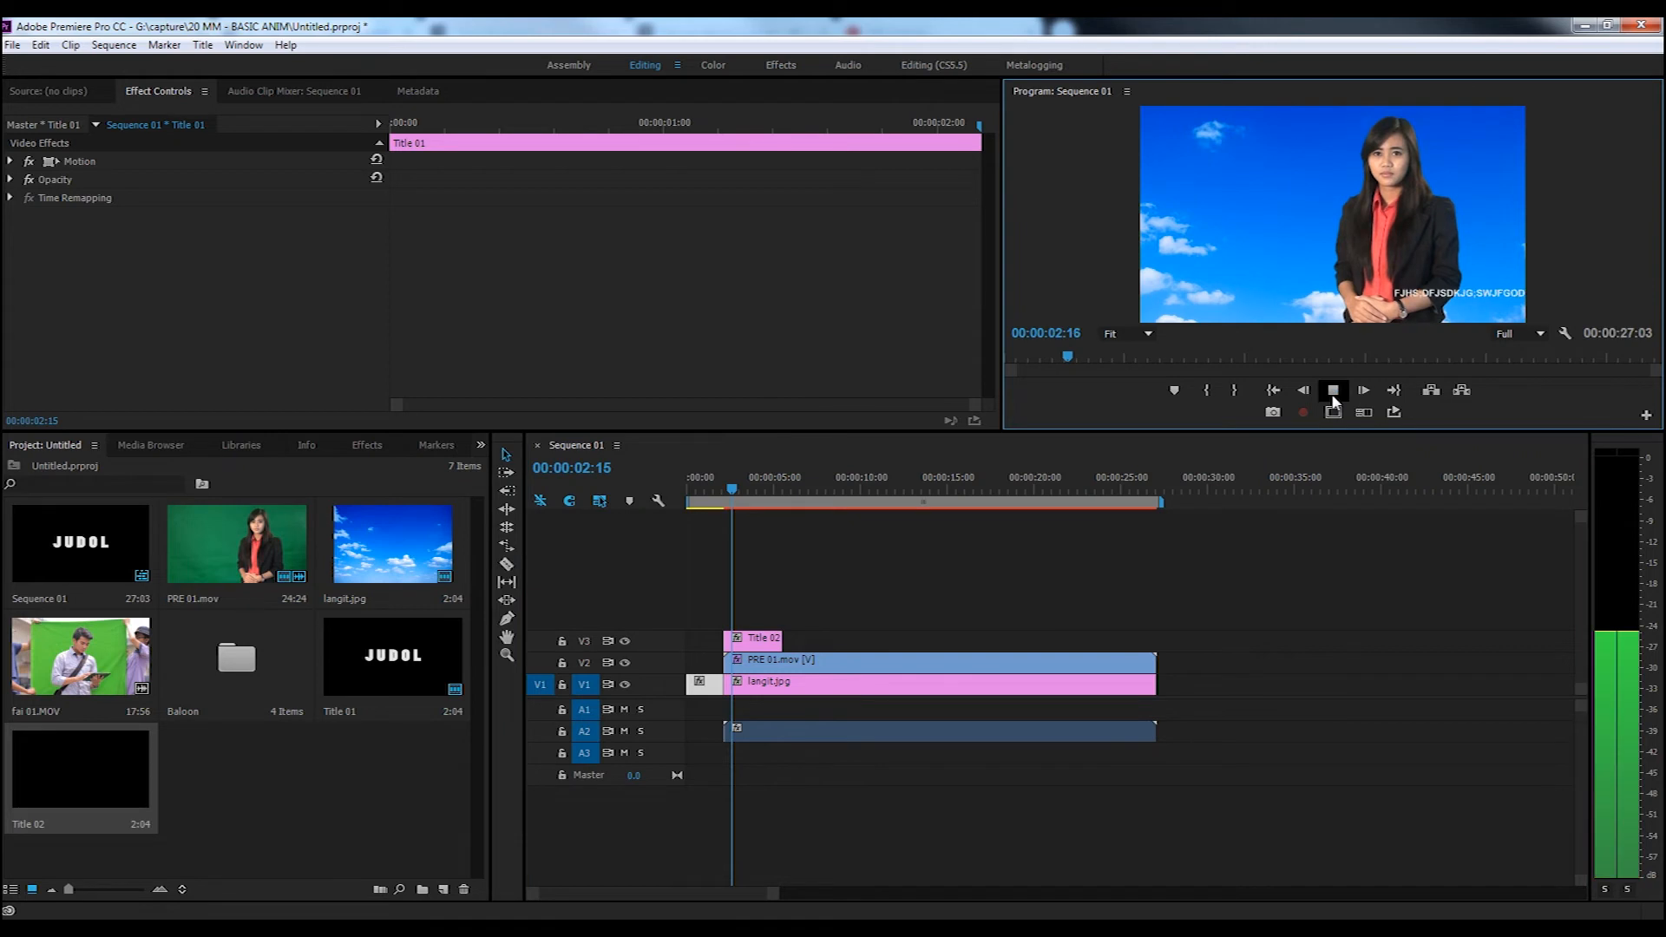
{"action": "left_click", "coordinate": [624, 730]}
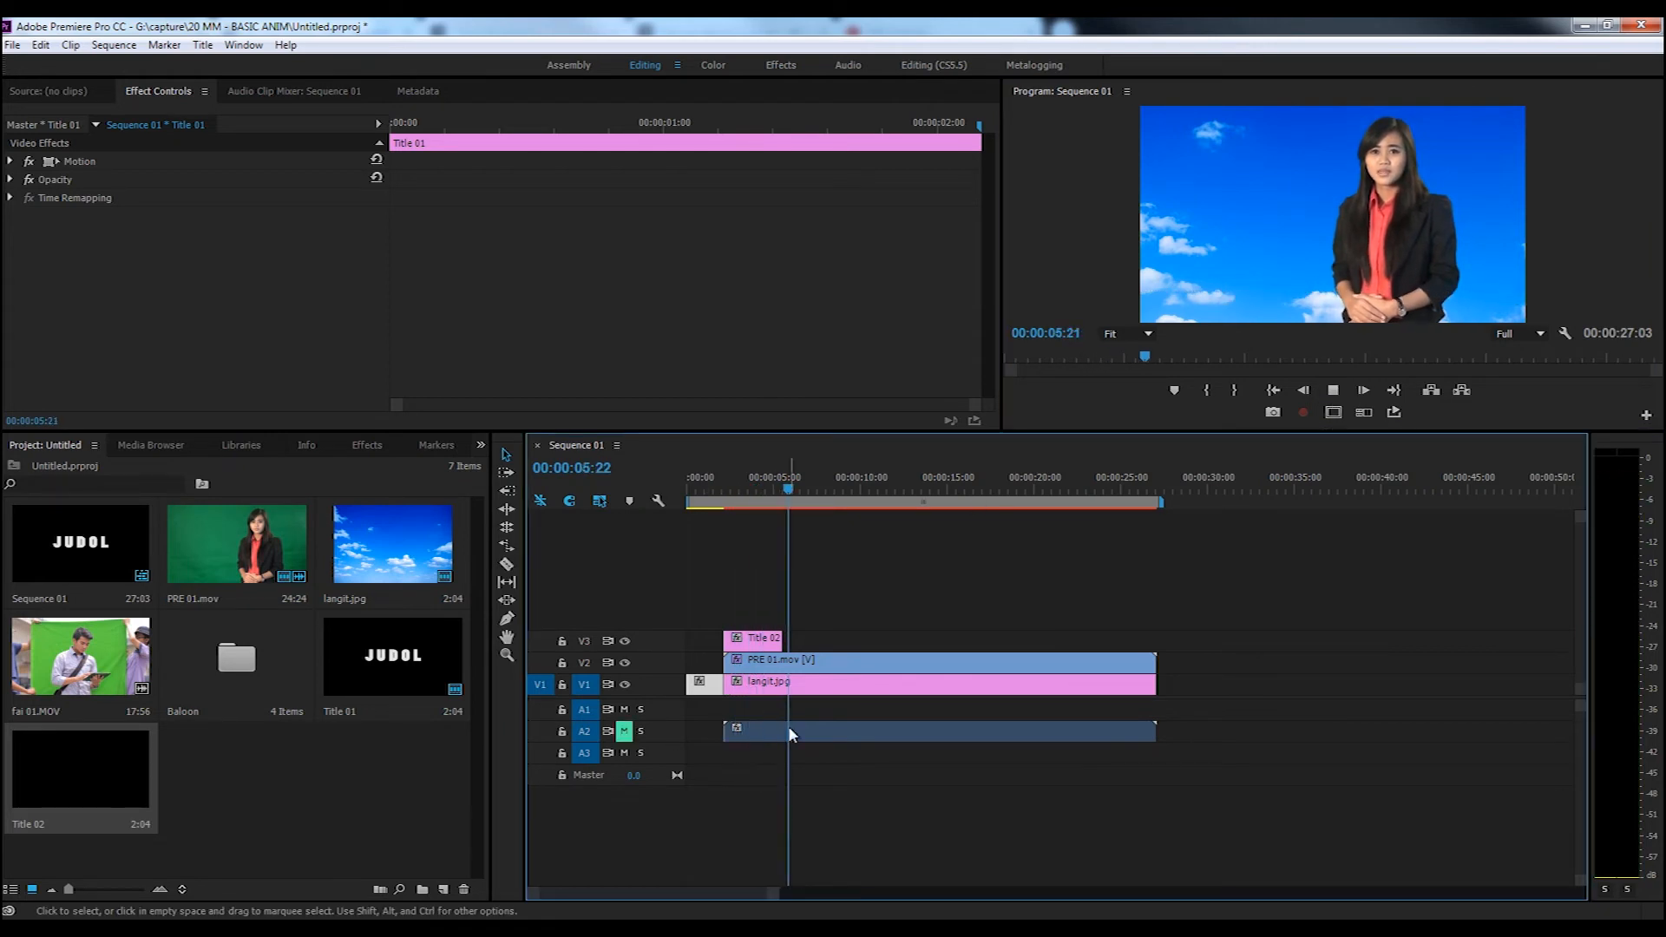
{"action": "left_click", "coordinate": [767, 484]}
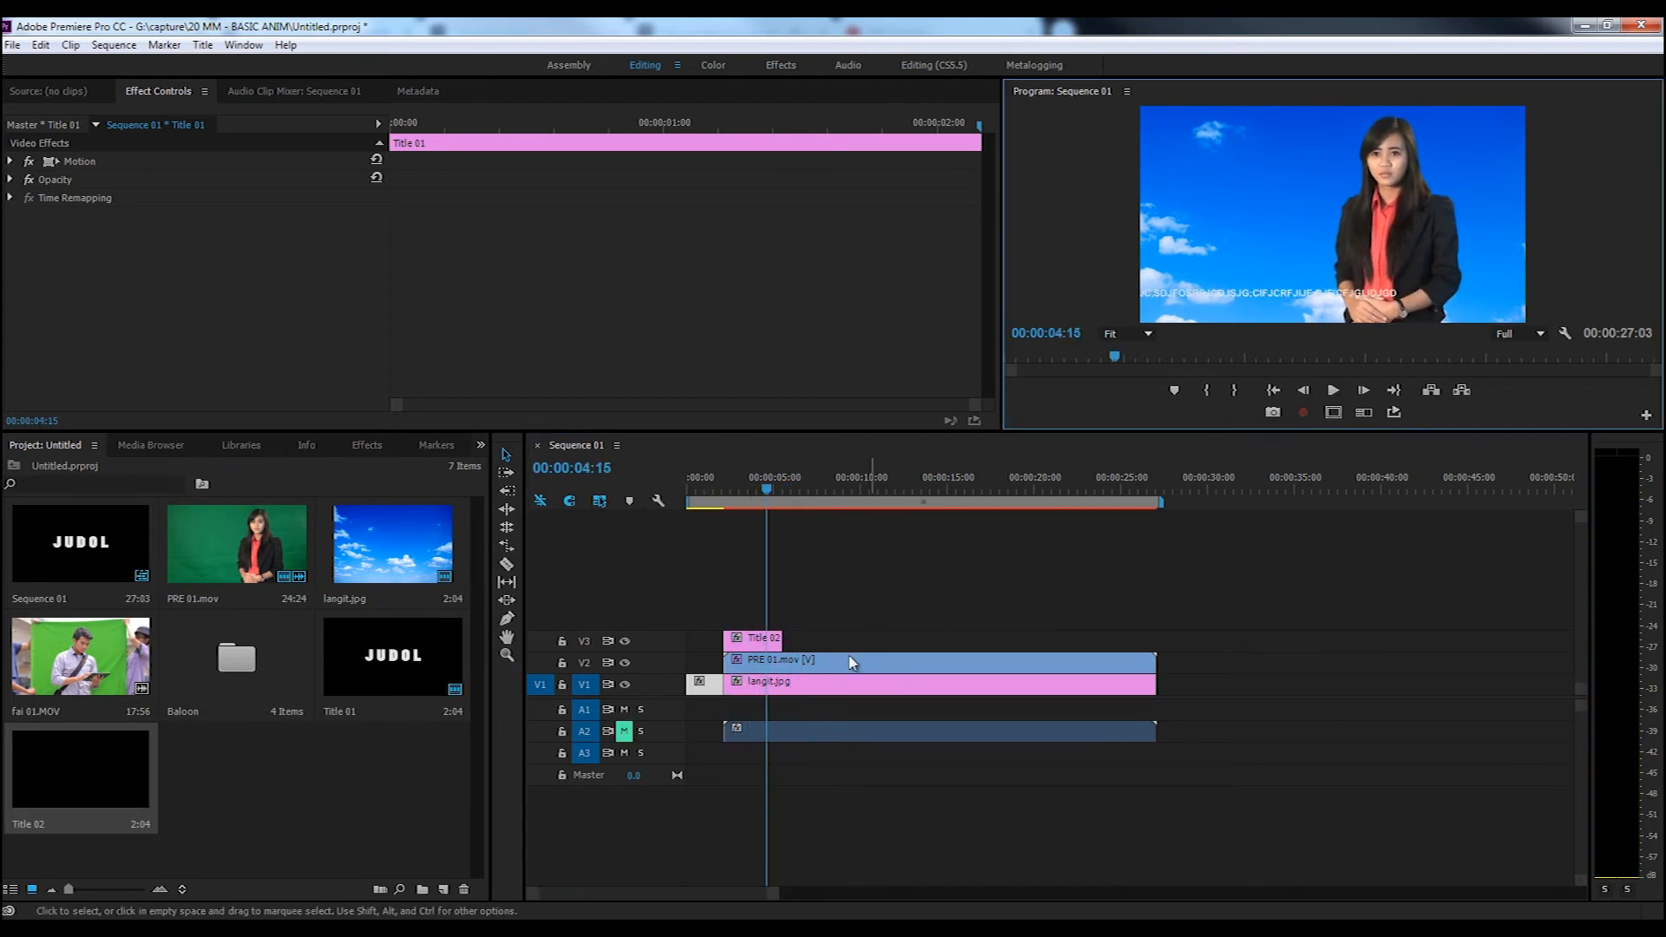
- Extend Title 02 to the end of the PRE 01.mov clip and play the sequence to check the crawl speed
{"action": "left_click_drag", "start_coordinate": [774, 637], "coordinate": [1154, 638]}
{"action": "left_click", "coordinate": [1333, 392]}
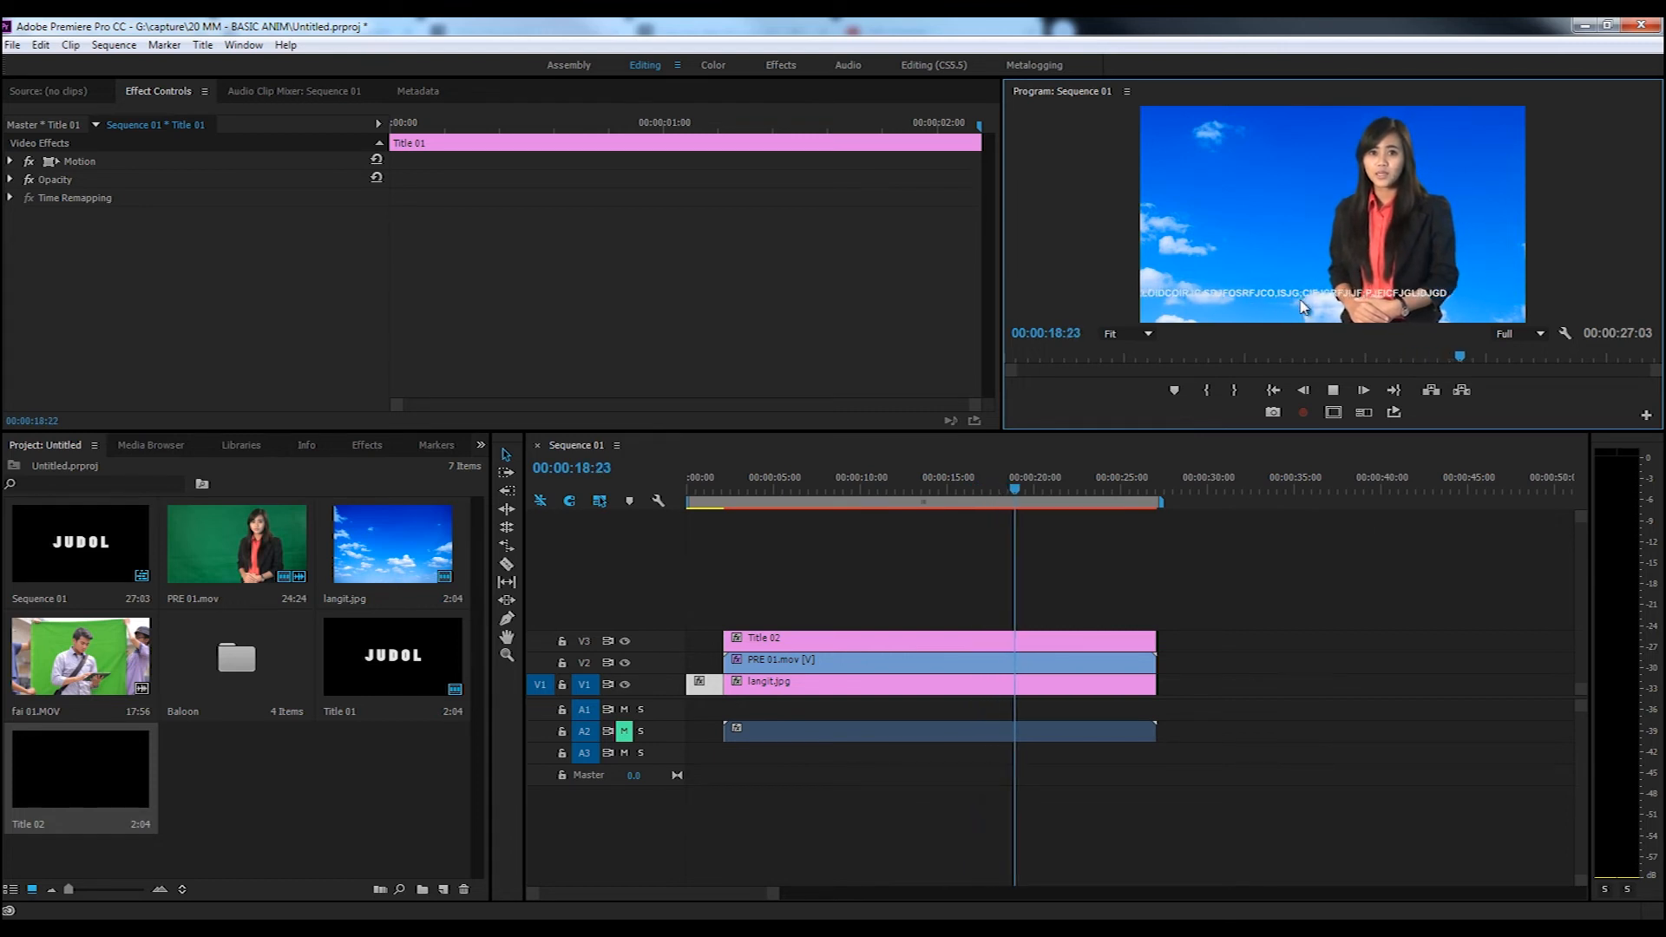
{"action": "key", "text": "space"}
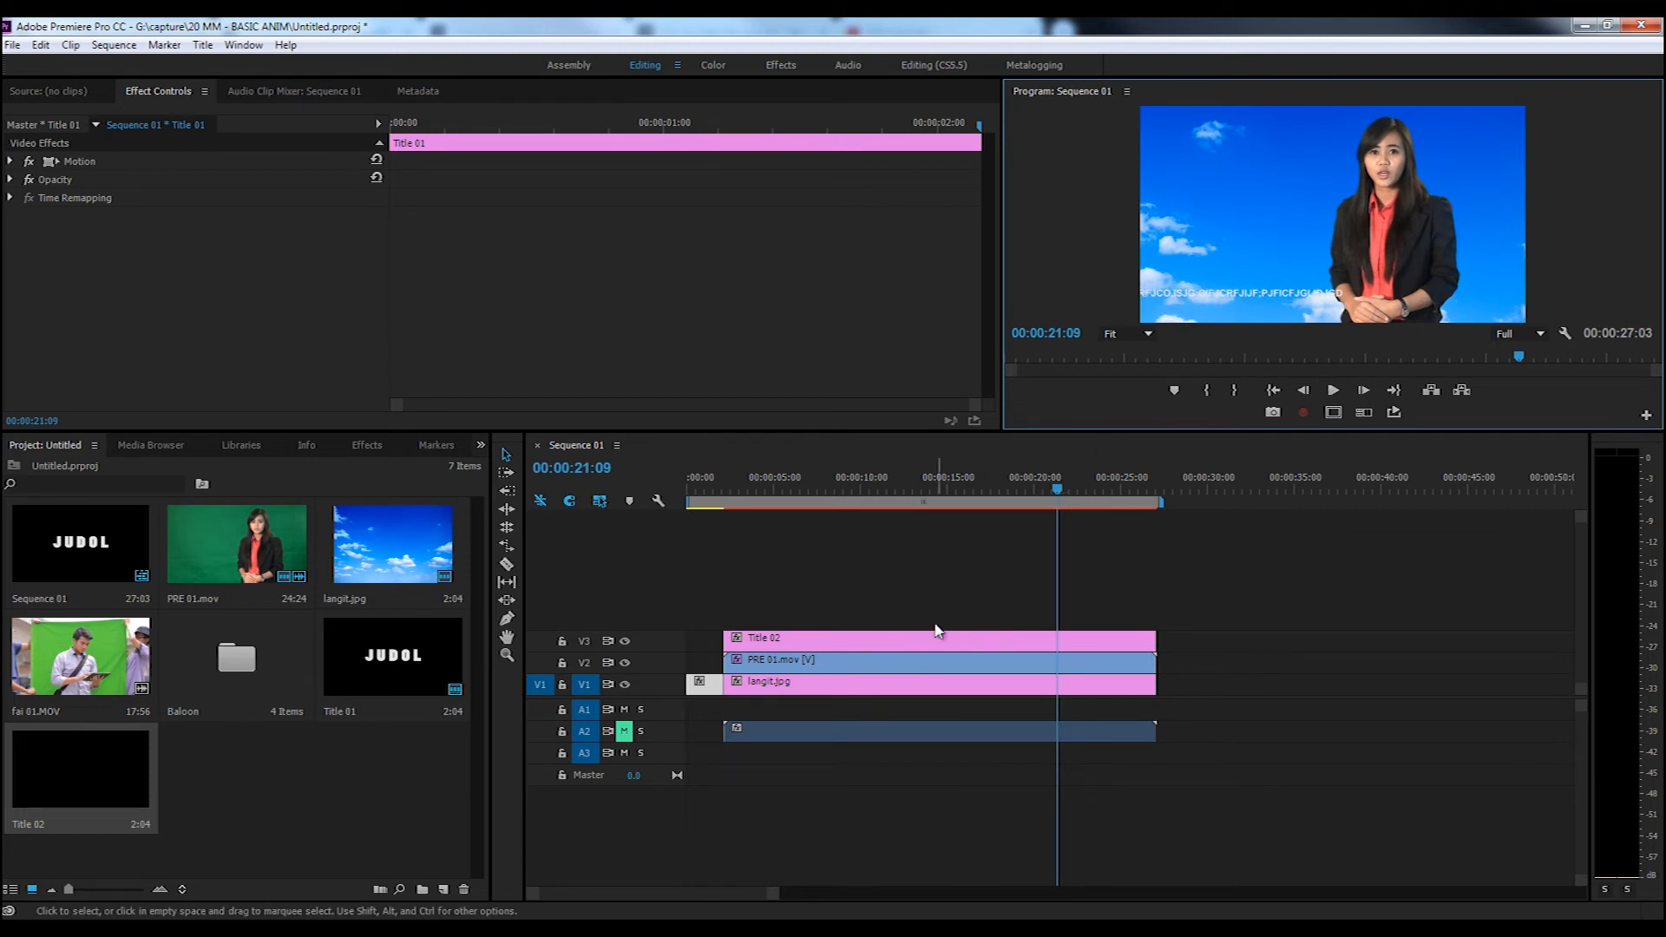
{"action": "left_click", "coordinate": [299, 779]}
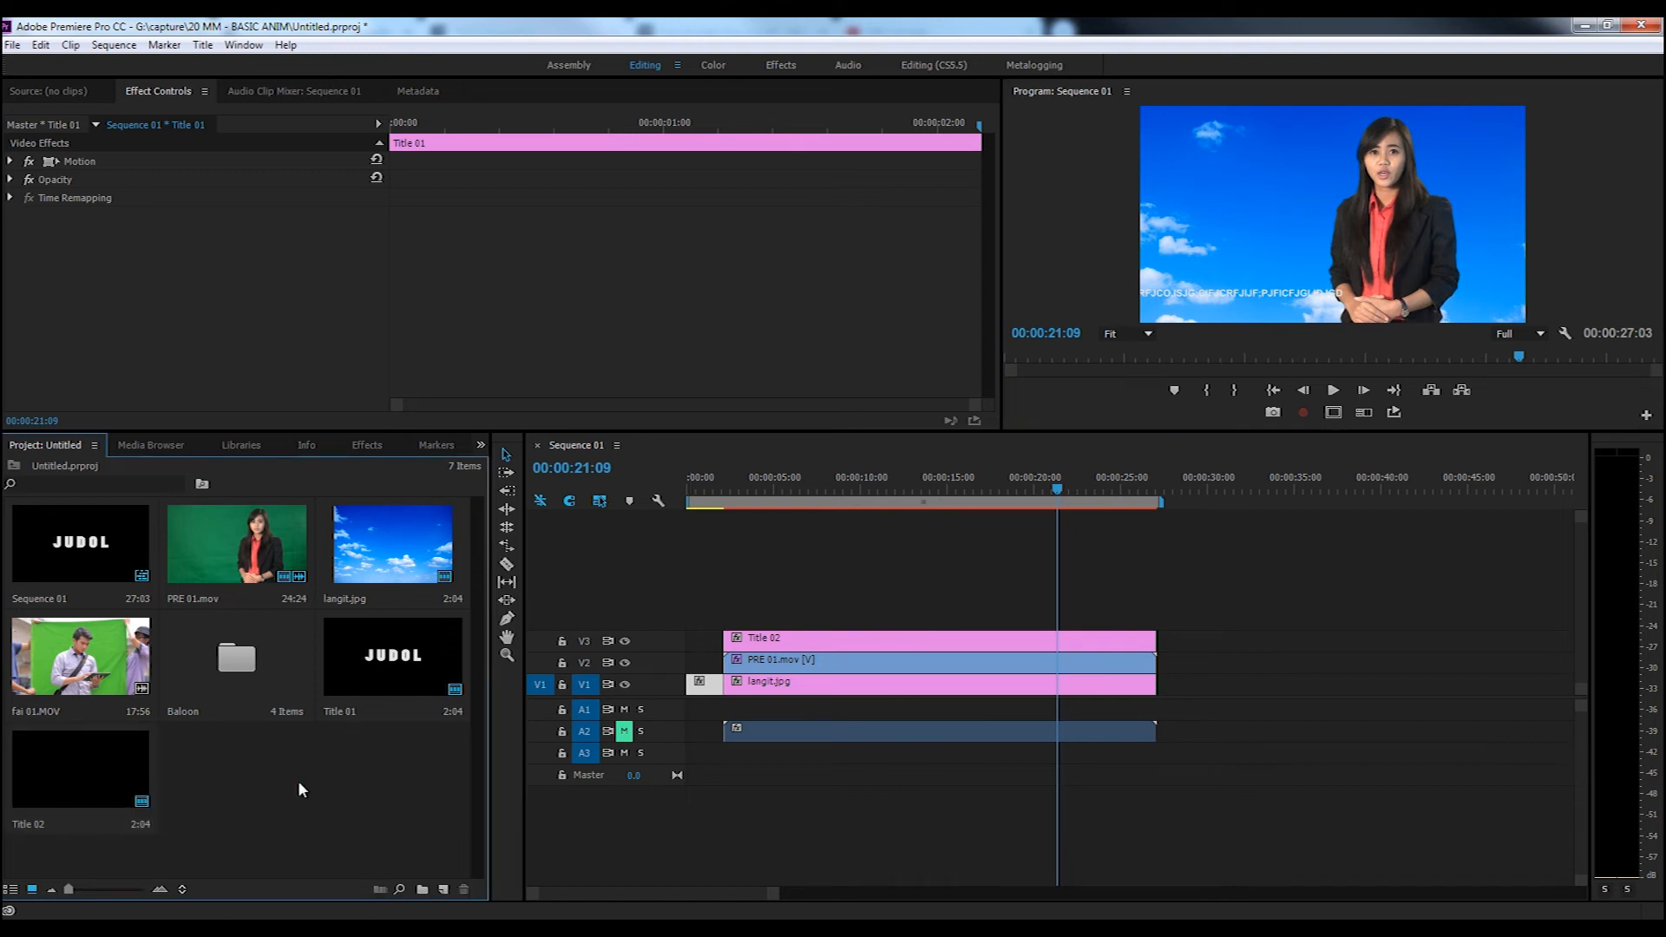
- Create a new title with default settings and draw a full-width rectangle, about 1416 by 61, over the crawl text line
{"action": "left_click", "coordinate": [14, 47]}
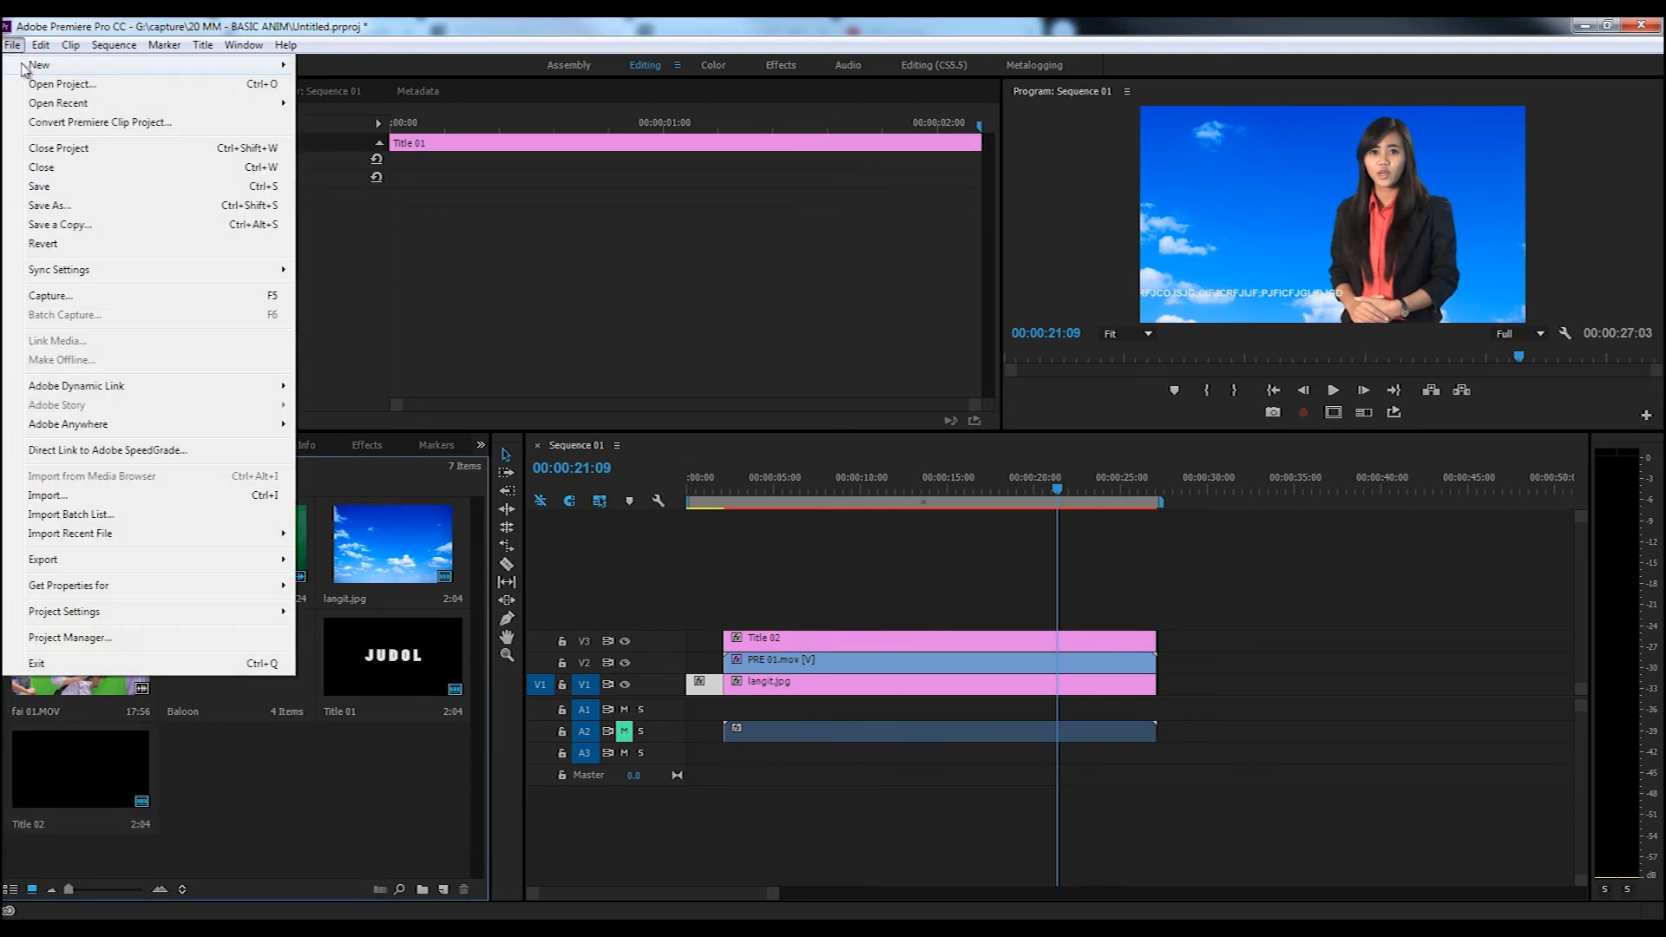
{"action": "mouse_move", "coordinate": [44, 66]}
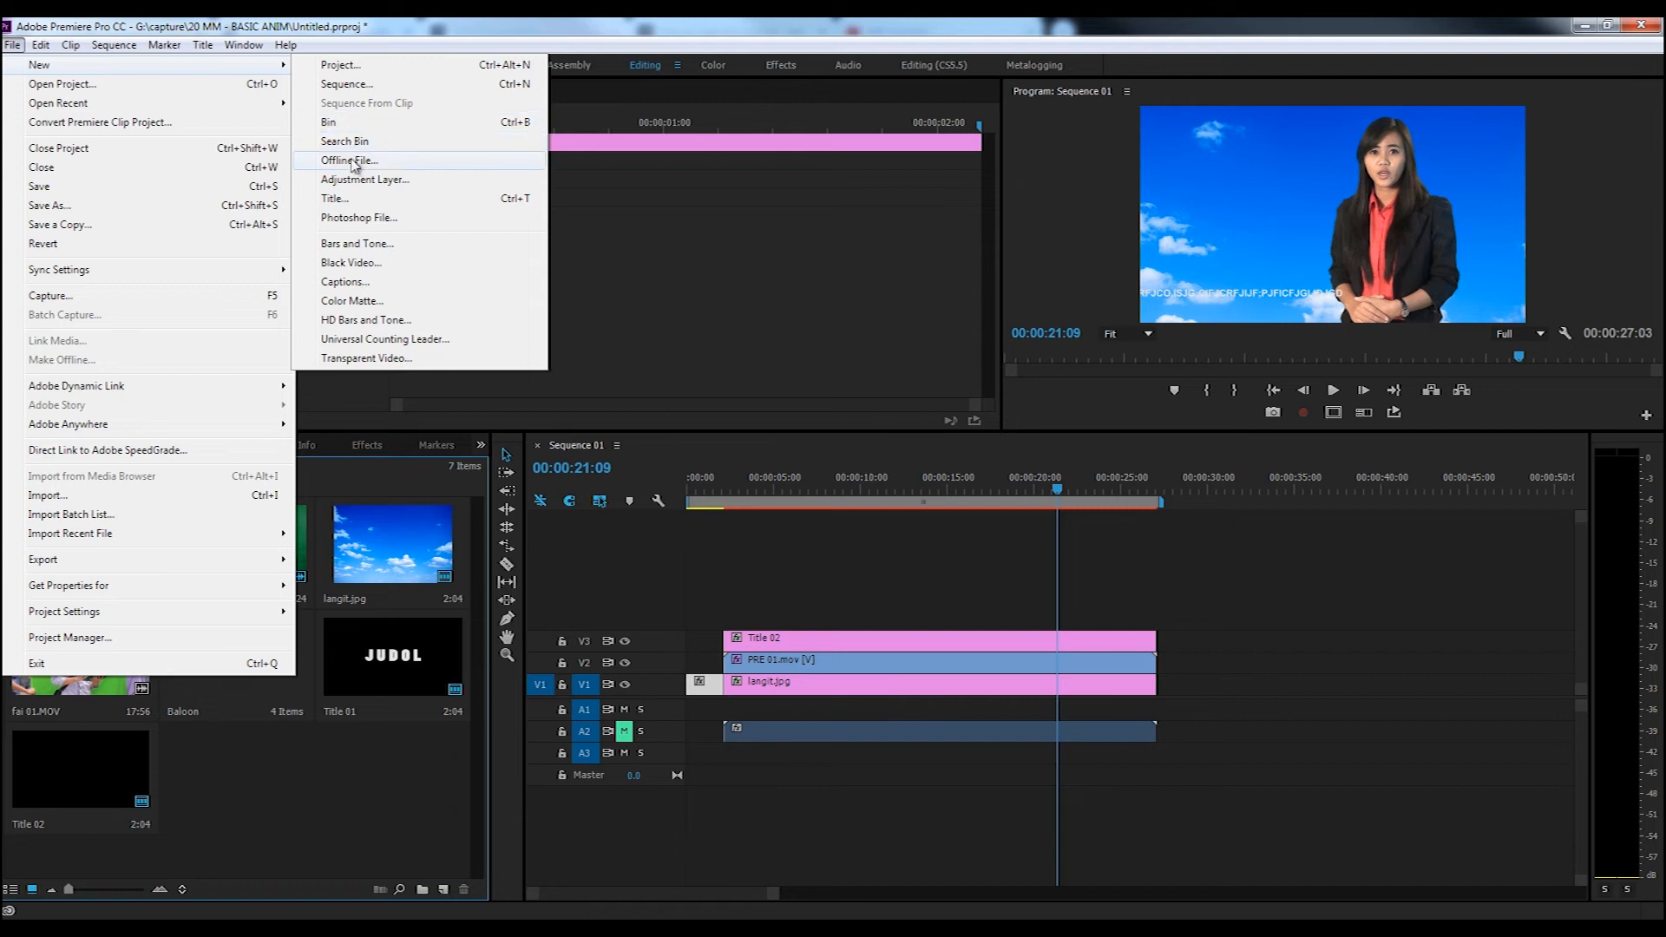
{"action": "left_click", "coordinate": [345, 198]}
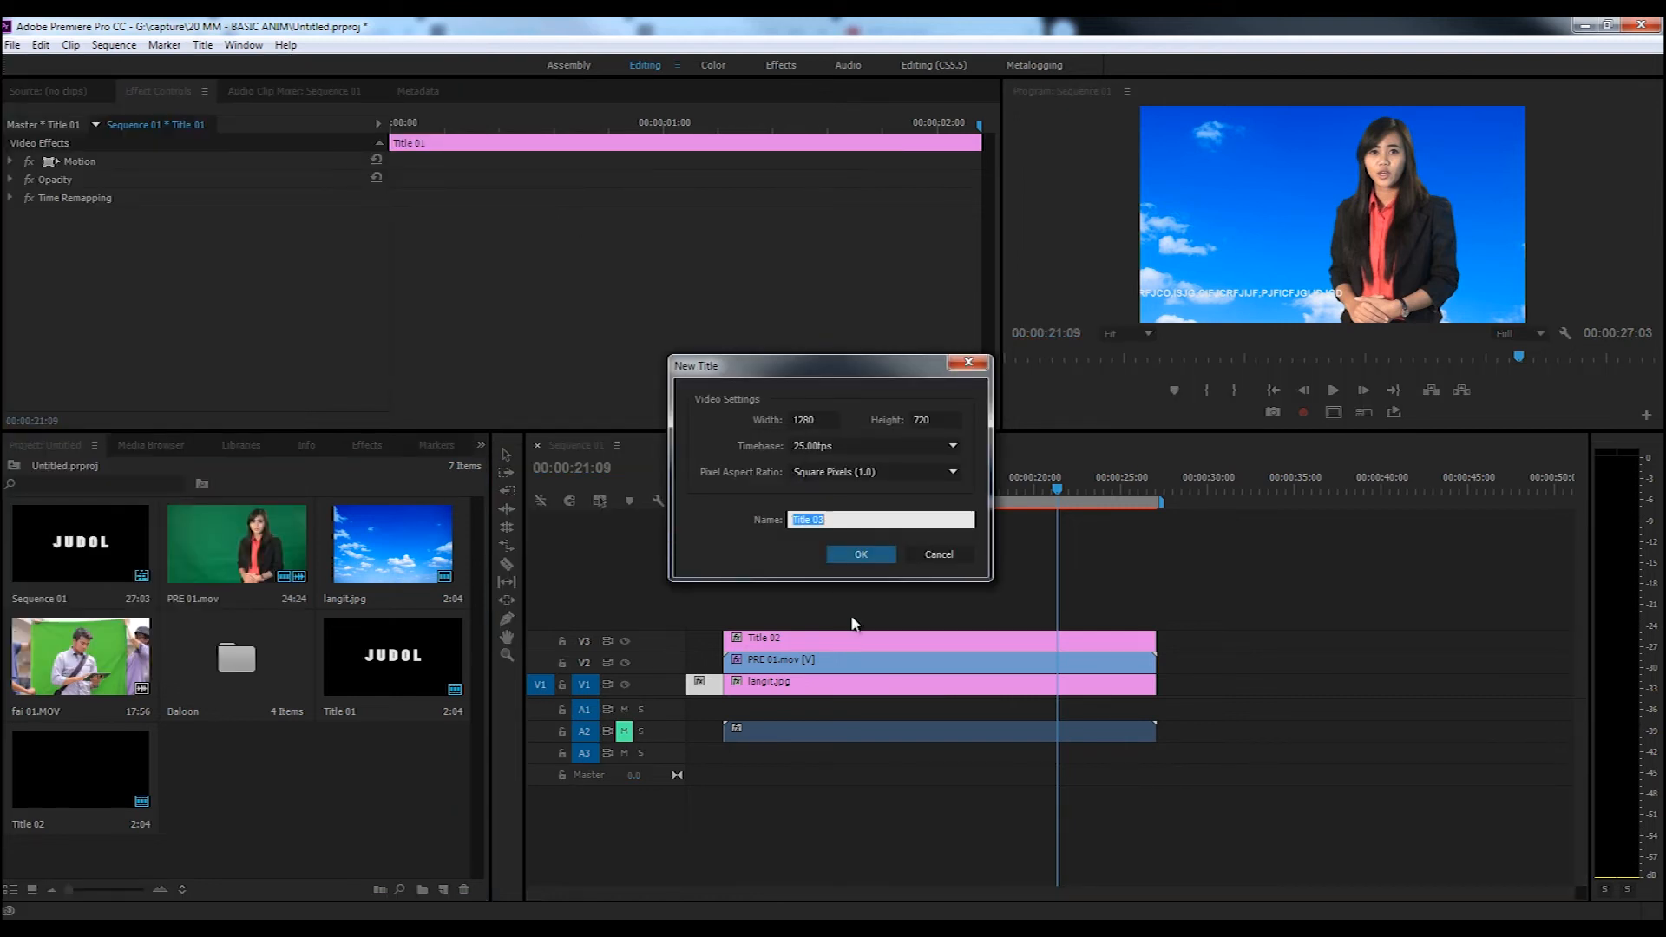
{"action": "left_click", "coordinate": [843, 552]}
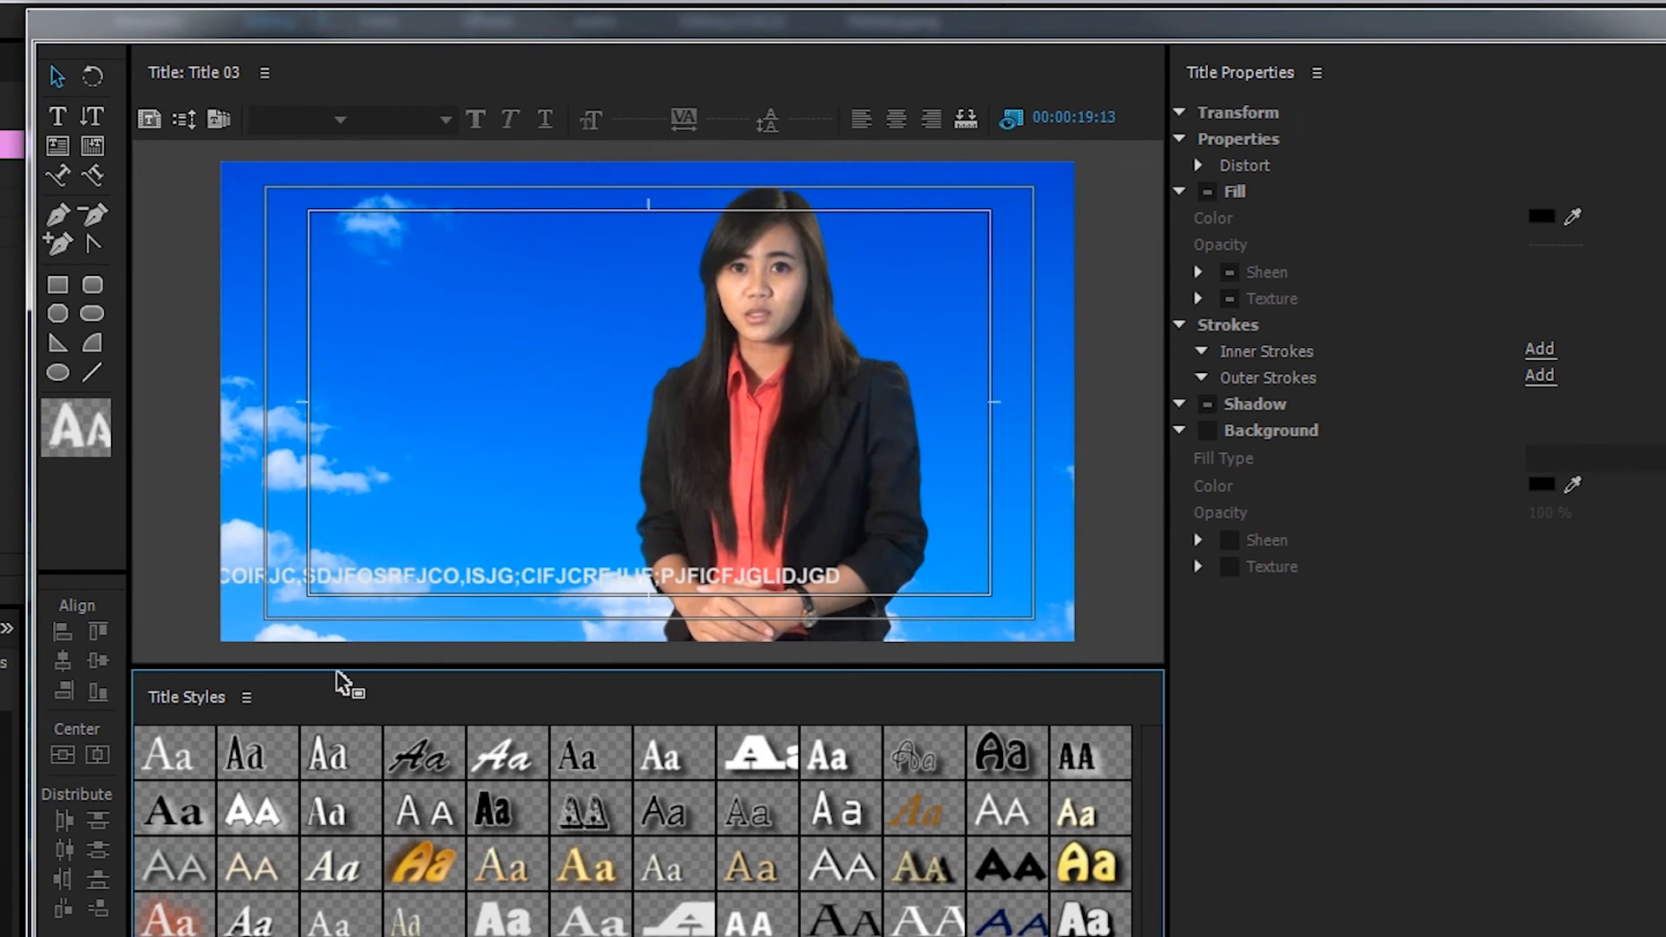
{"action": "left_click", "coordinate": [58, 287]}
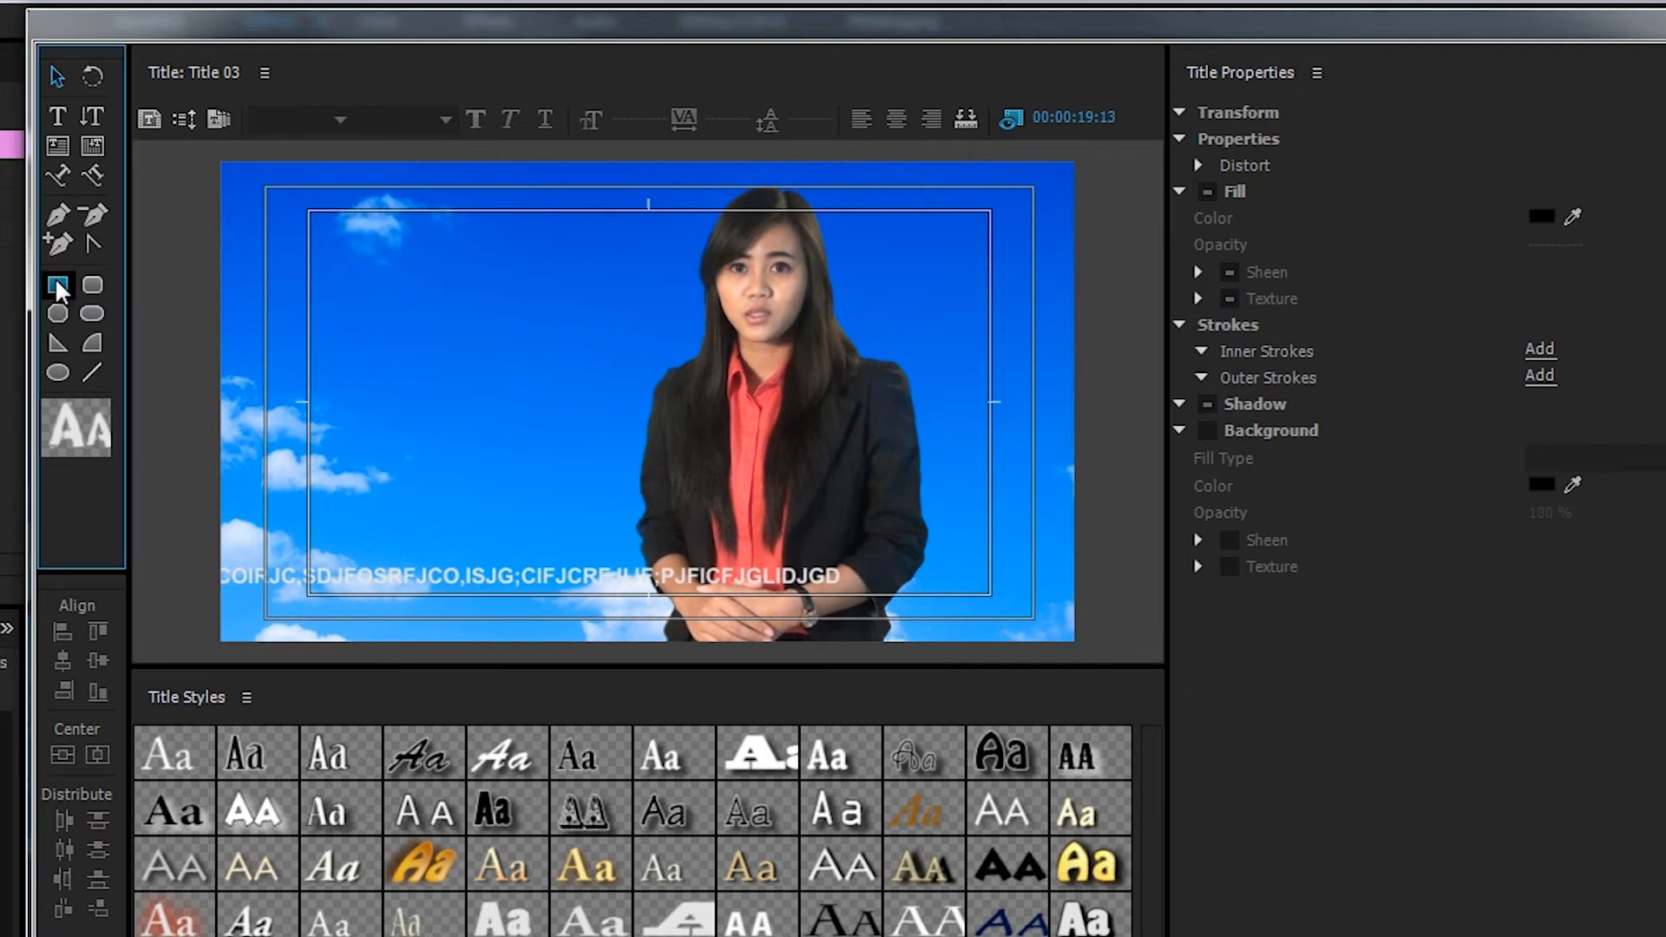
{"action": "left_click_drag", "start_coordinate": [205, 556], "coordinate": [1151, 599]}
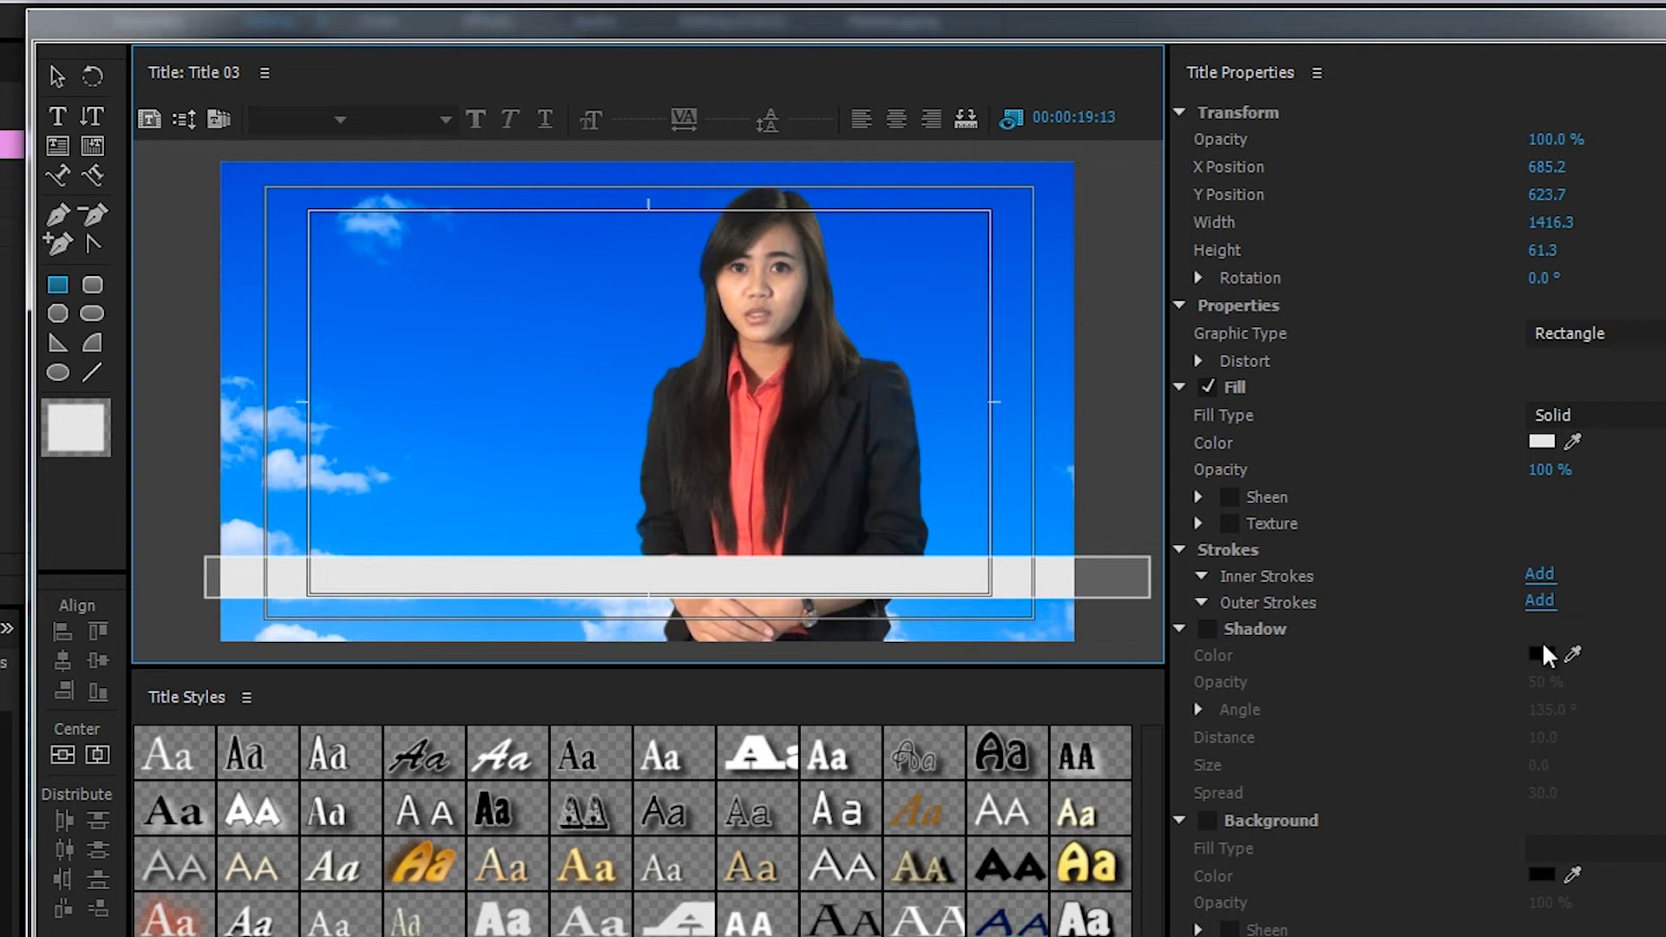
- Fill the rectangle with the very dark red 1D0000 and close the title editor
{"action": "left_click", "coordinate": [1541, 440]}
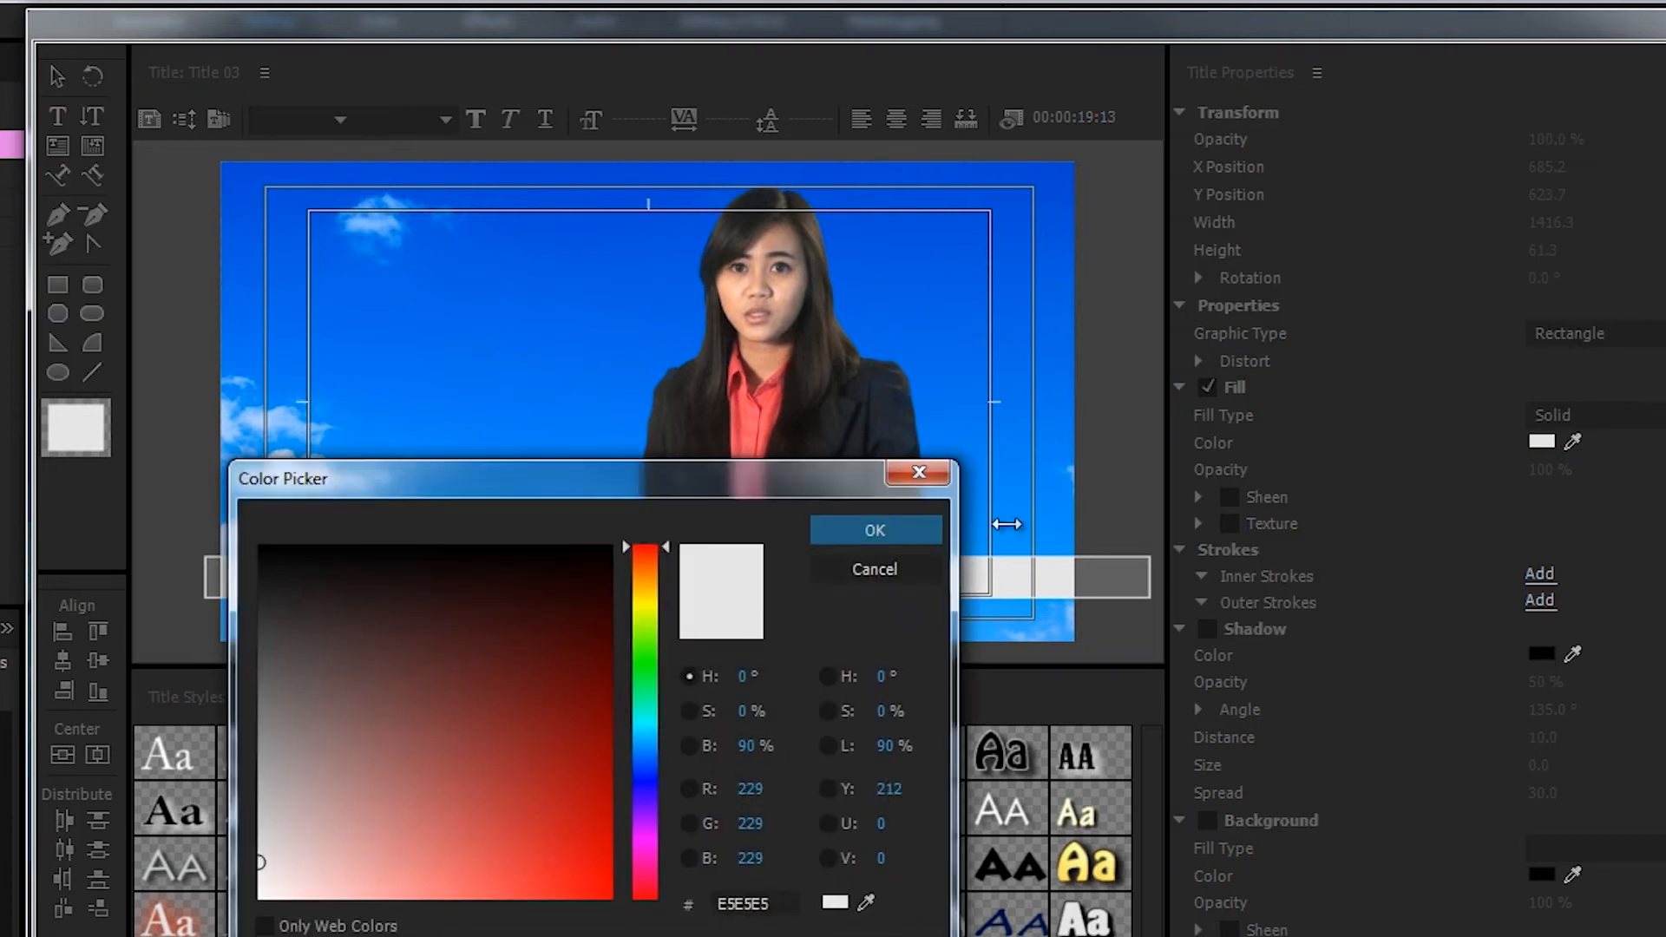
{"action": "left_click", "coordinate": [610, 583]}
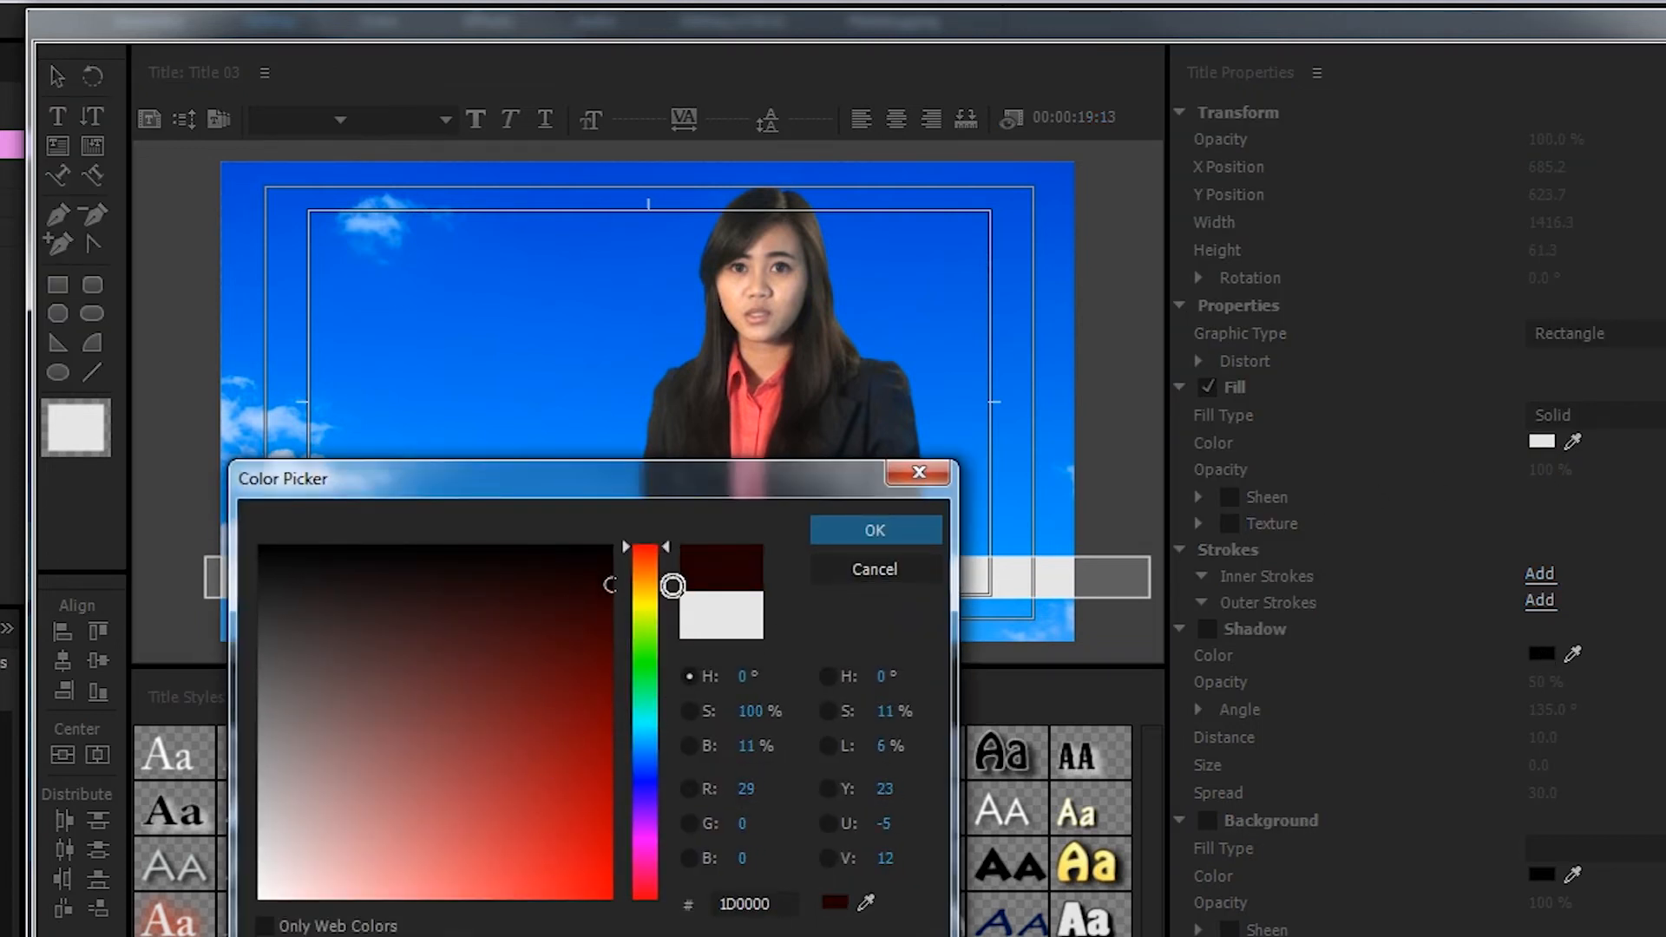
{"action": "left_click", "coordinate": [875, 530]}
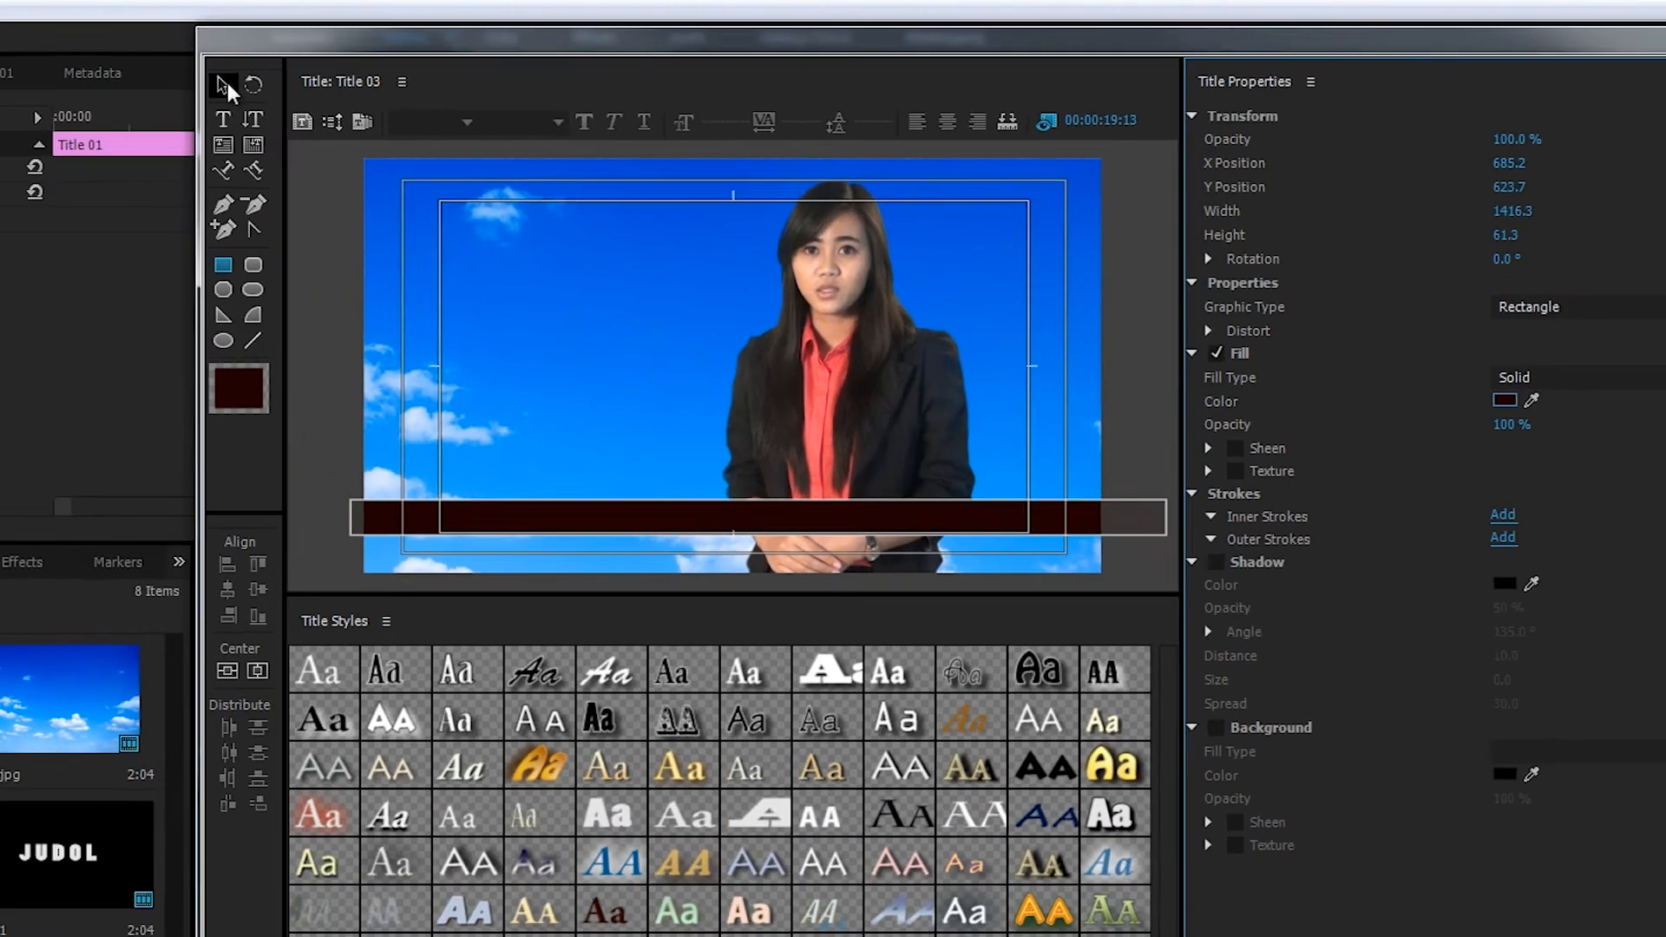
{"action": "left_click", "coordinate": [64, 79]}
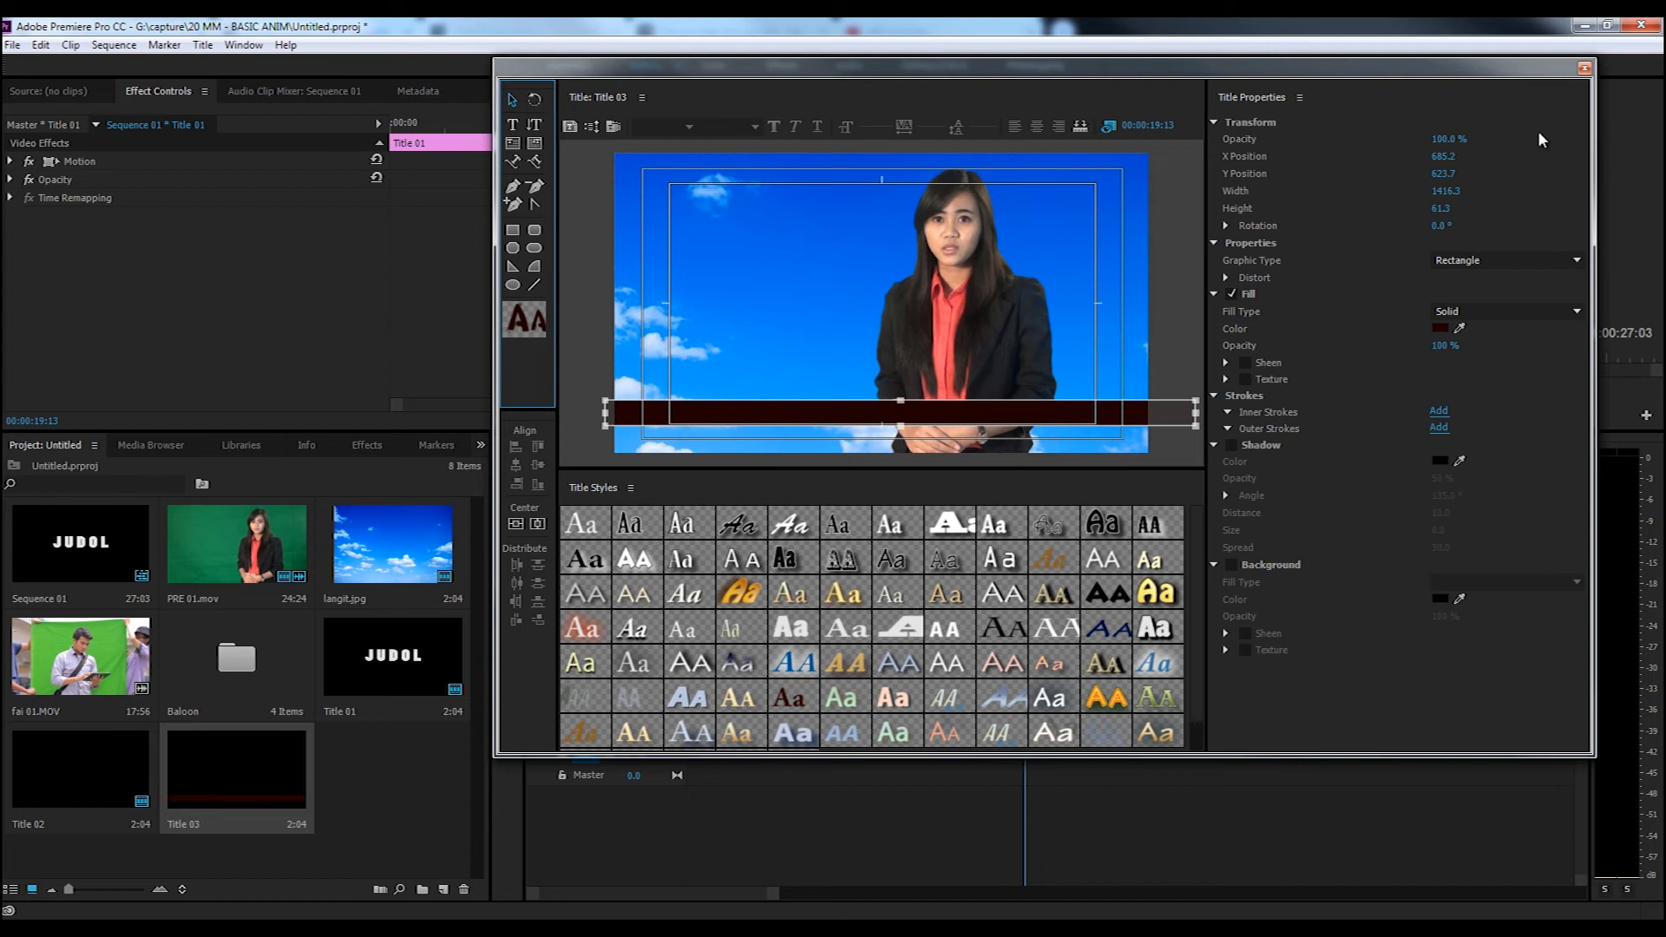
{"action": "left_click", "coordinate": [1582, 69]}
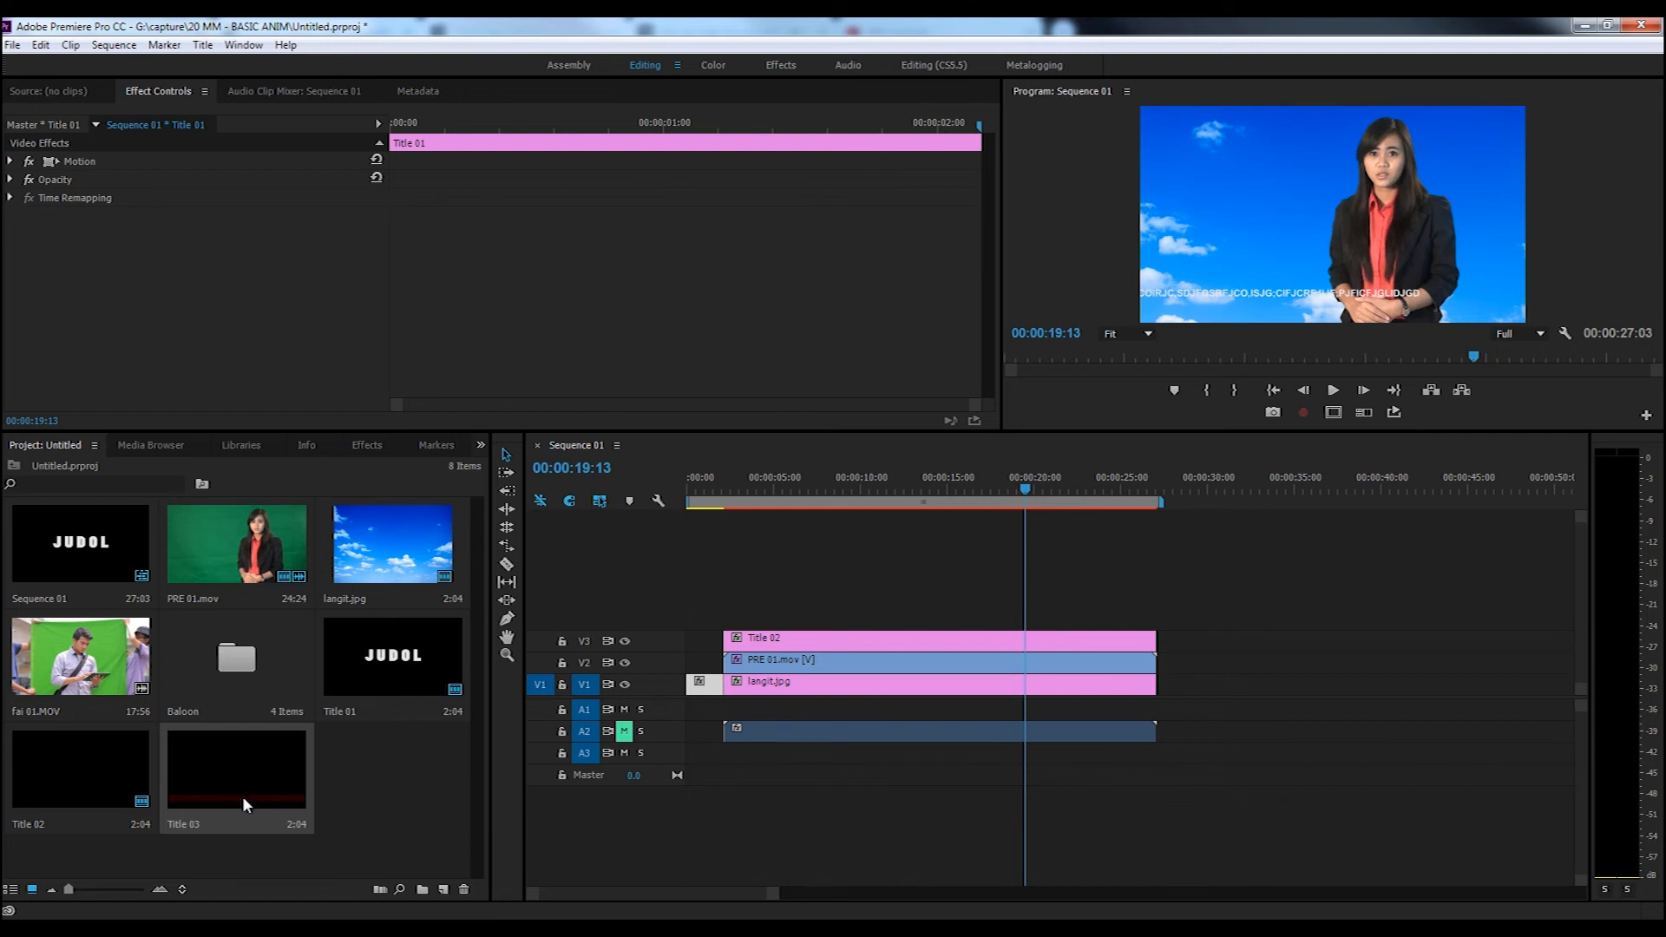
- Move Title 02 up to track V4 and place Title 03 beneath it on V3, spanning the whole PRE 01.mov clip
{"action": "left_click", "coordinate": [832, 647]}
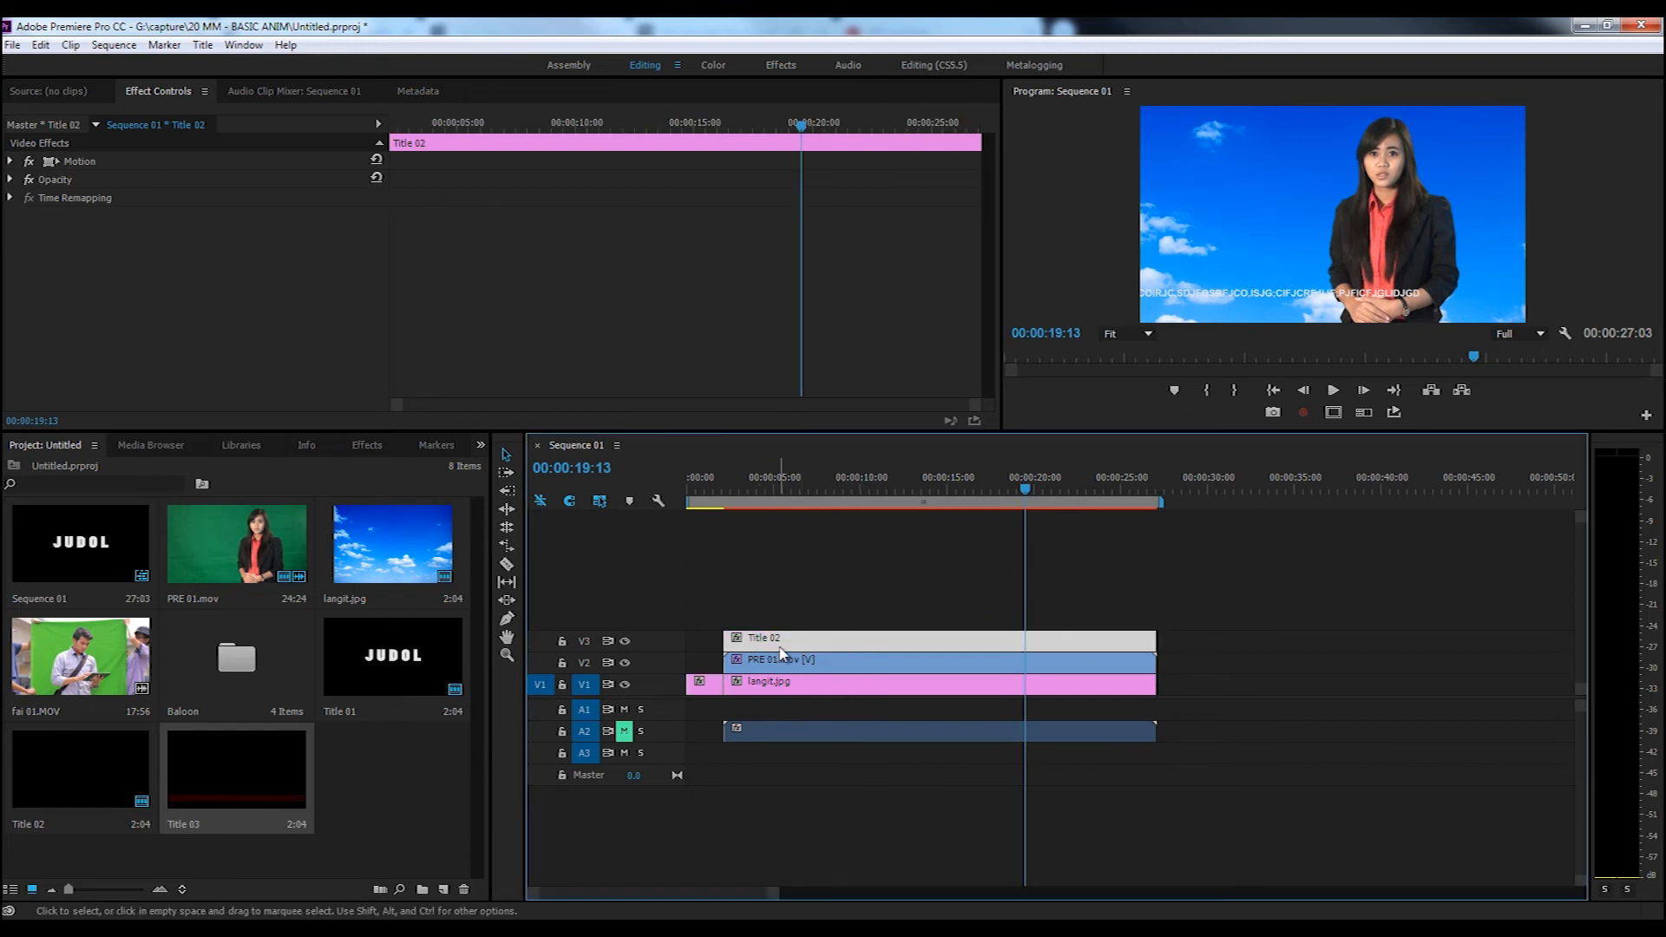
{"action": "left_click_drag", "start_coordinate": [841, 646], "coordinate": [849, 617]}
{"action": "left_click_drag", "start_coordinate": [279, 770], "coordinate": [1155, 642]}
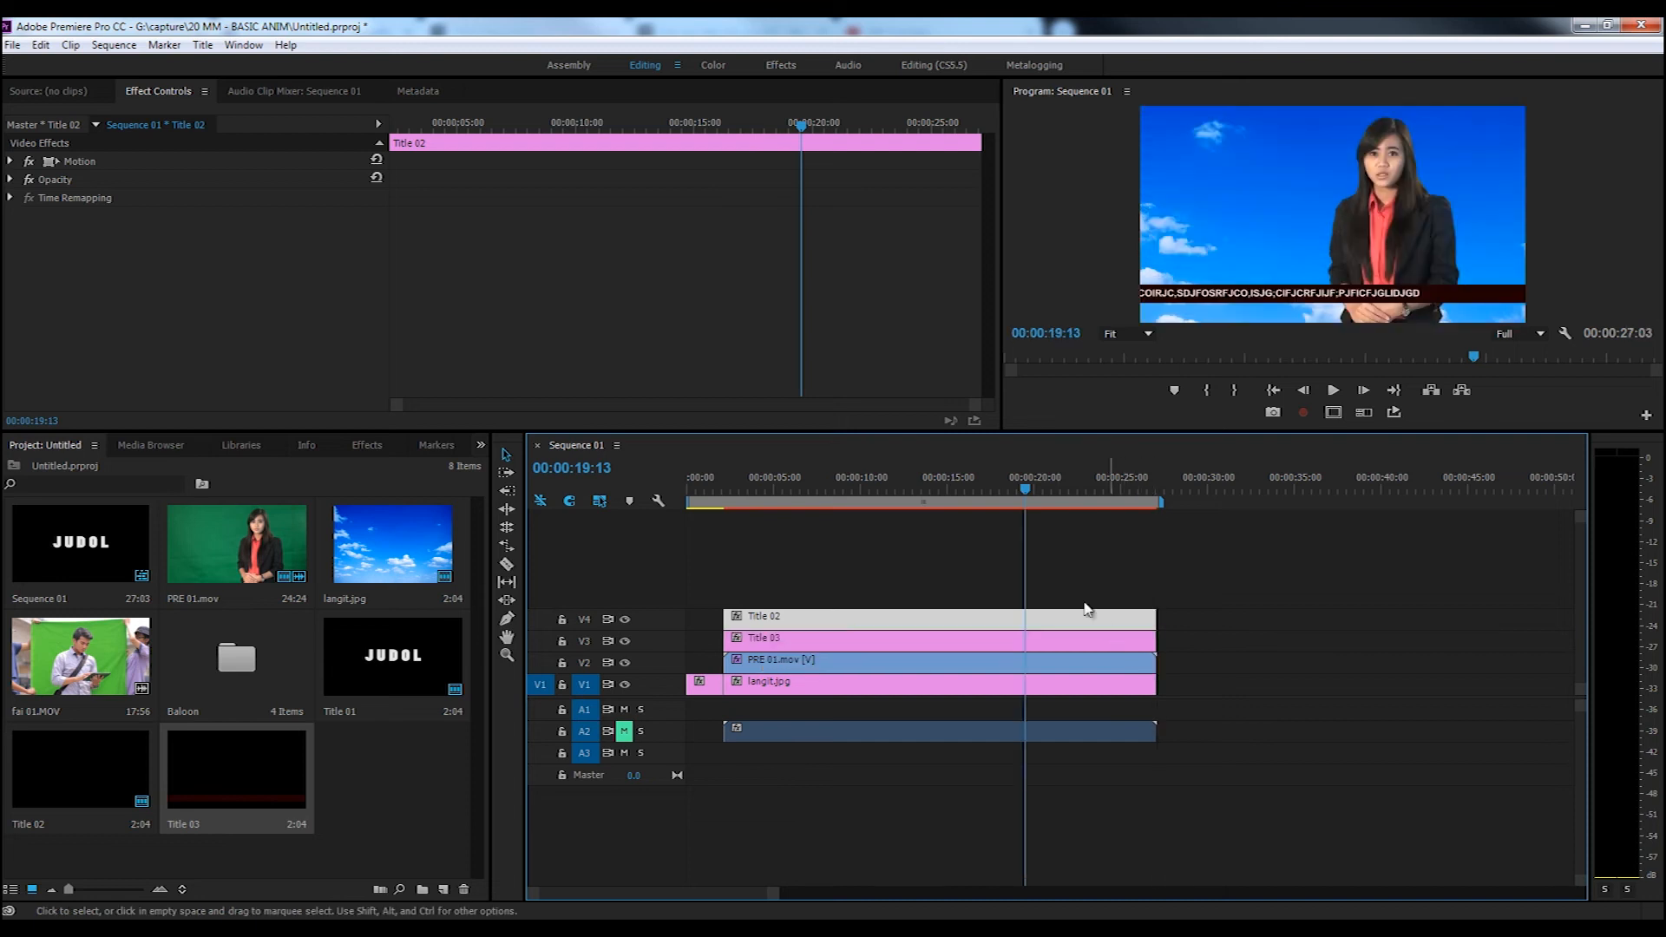
- Play the sequence from about 5 seconds and check the crawl over its dark strip near the end of the clip
{"action": "left_click", "coordinate": [783, 496]}
{"action": "left_click", "coordinate": [1332, 391]}
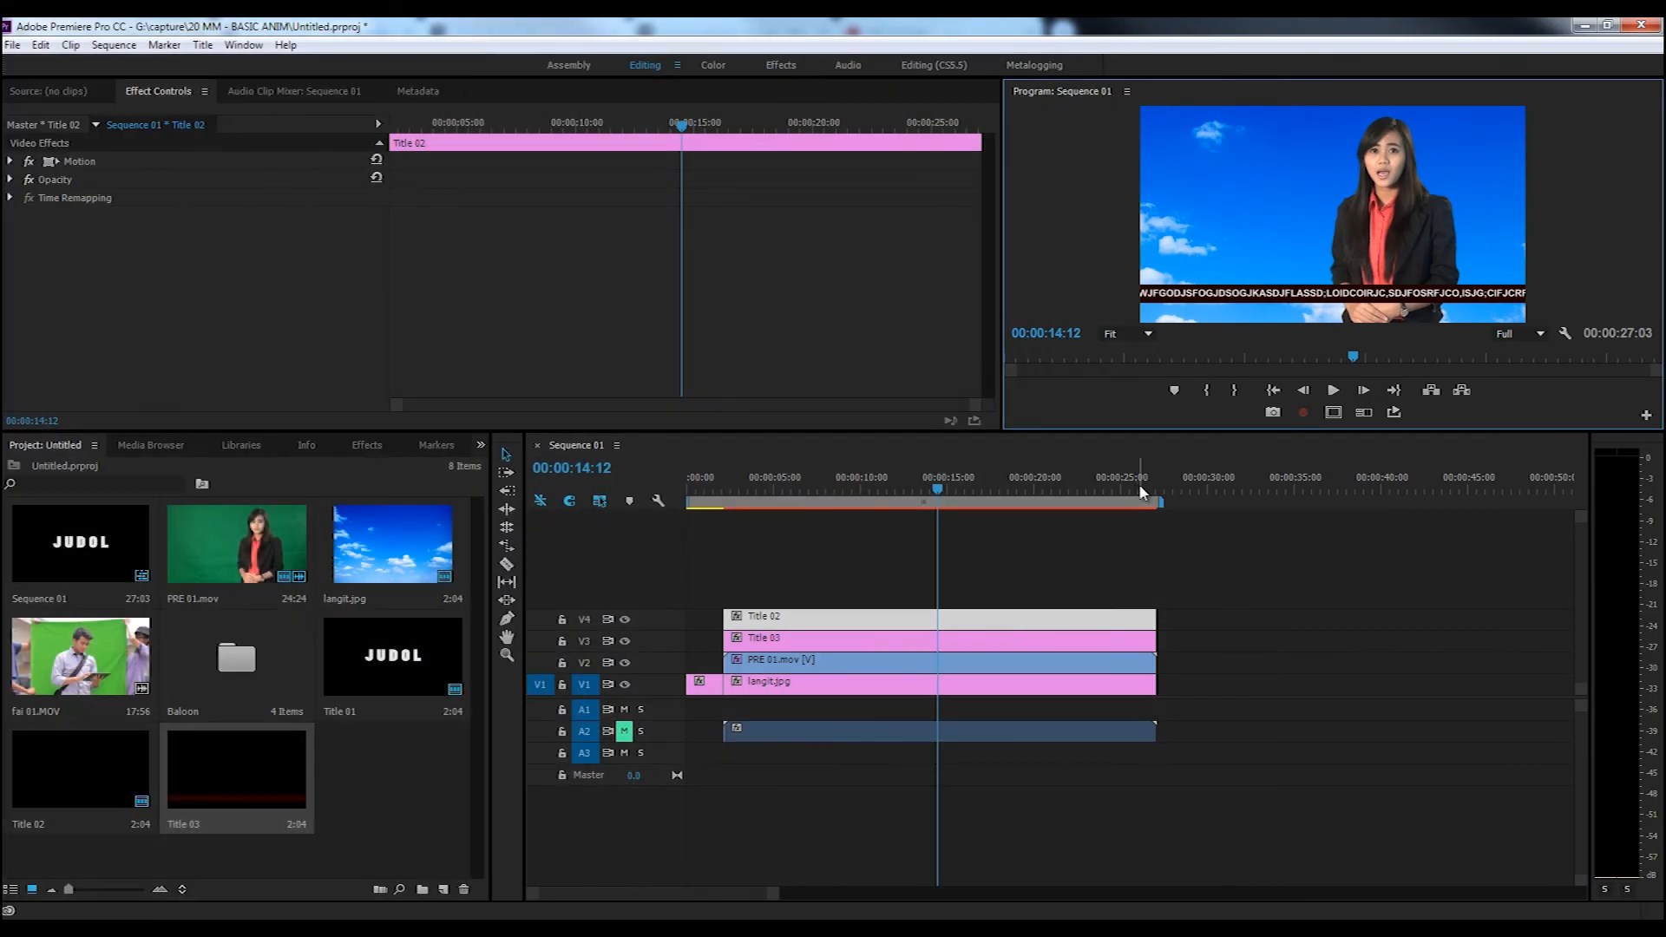
{"action": "left_click", "coordinate": [1138, 484]}
{"action": "left_click_drag", "start_coordinate": [1138, 486], "coordinate": [1126, 489]}
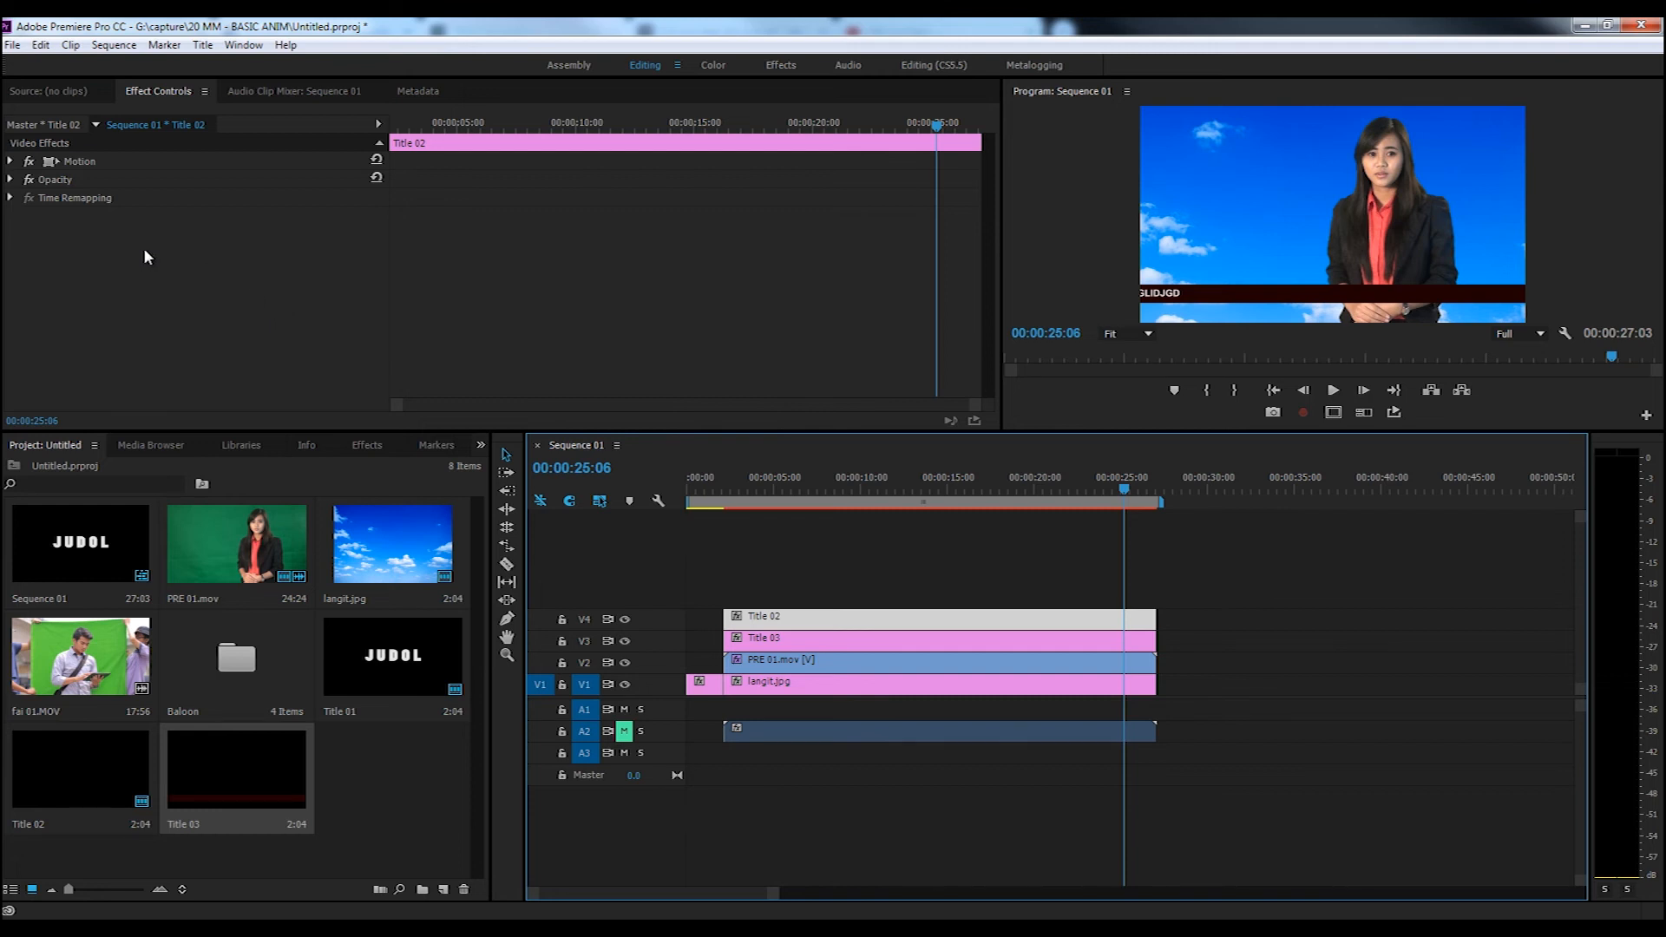
- Create another new title with default settings and start a text object near the upper centre of the frame
{"action": "left_click", "coordinate": [12, 44]}
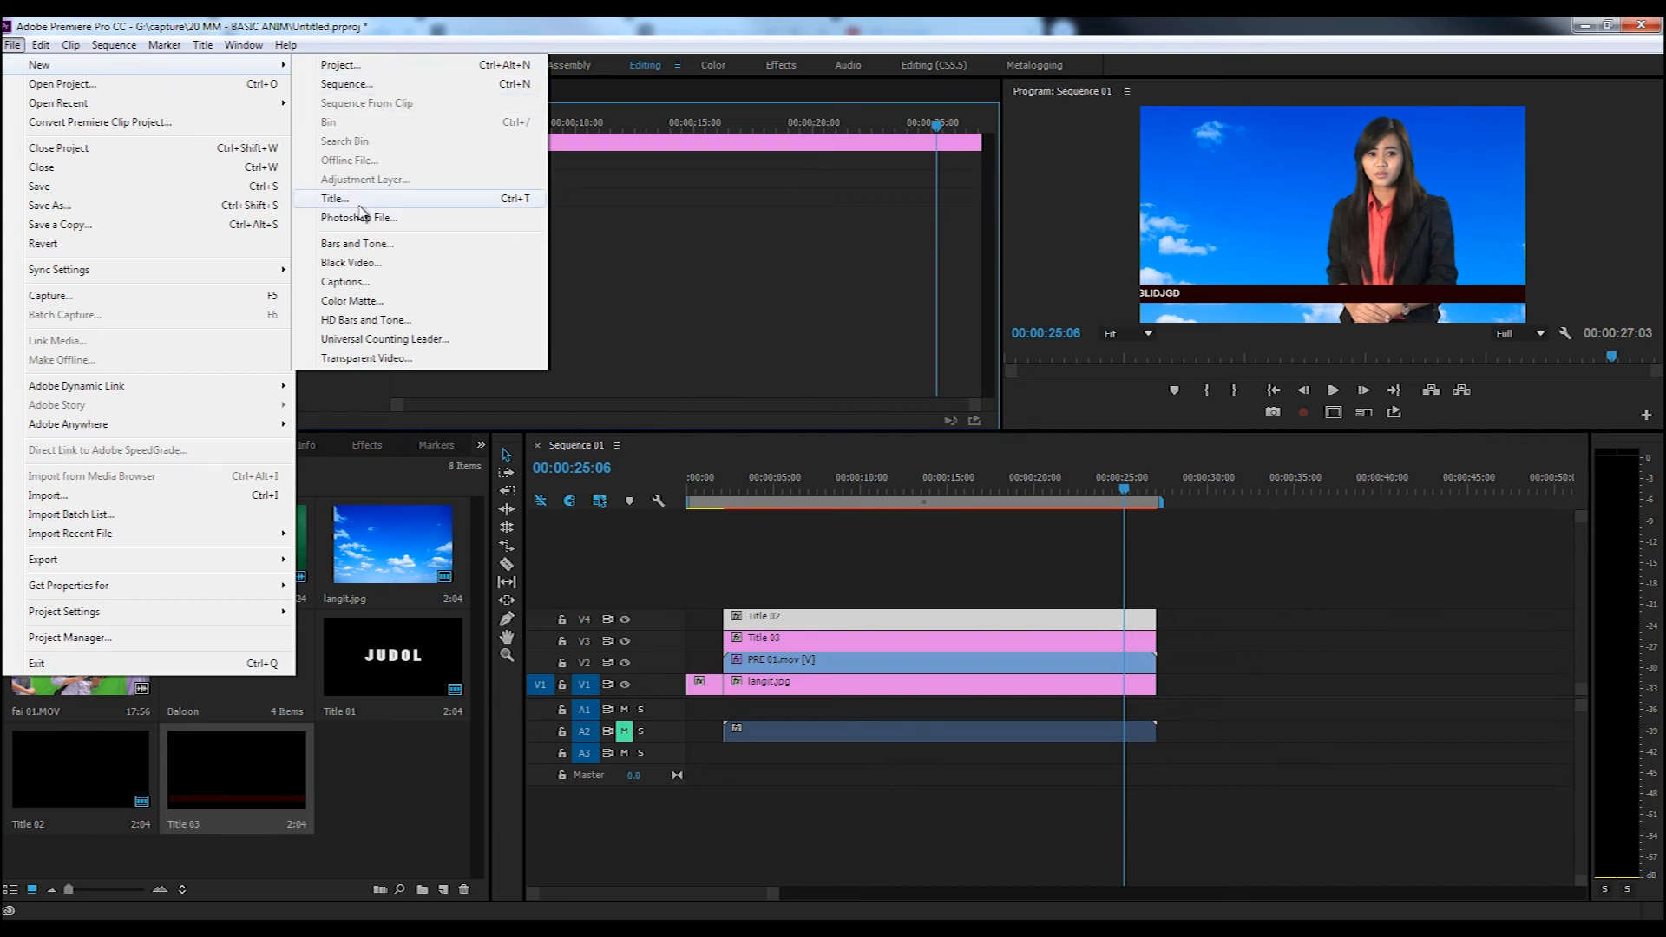
{"action": "left_click", "coordinate": [486, 198]}
{"action": "left_click", "coordinate": [862, 553]}
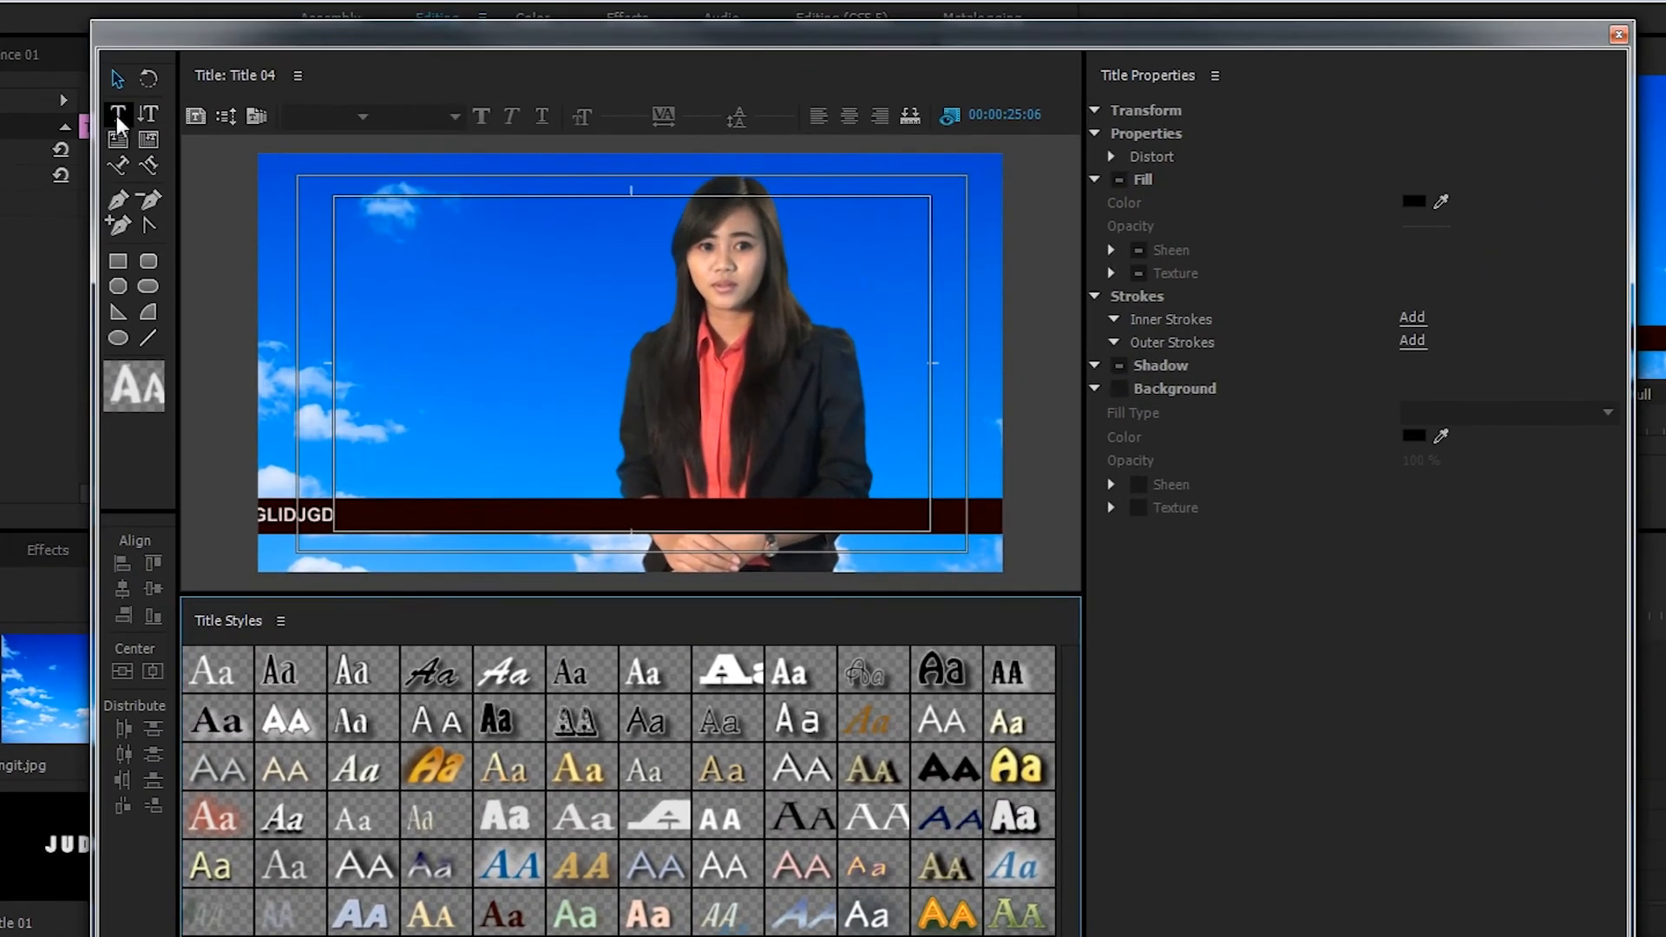
{"action": "left_click", "coordinate": [417, 133]}
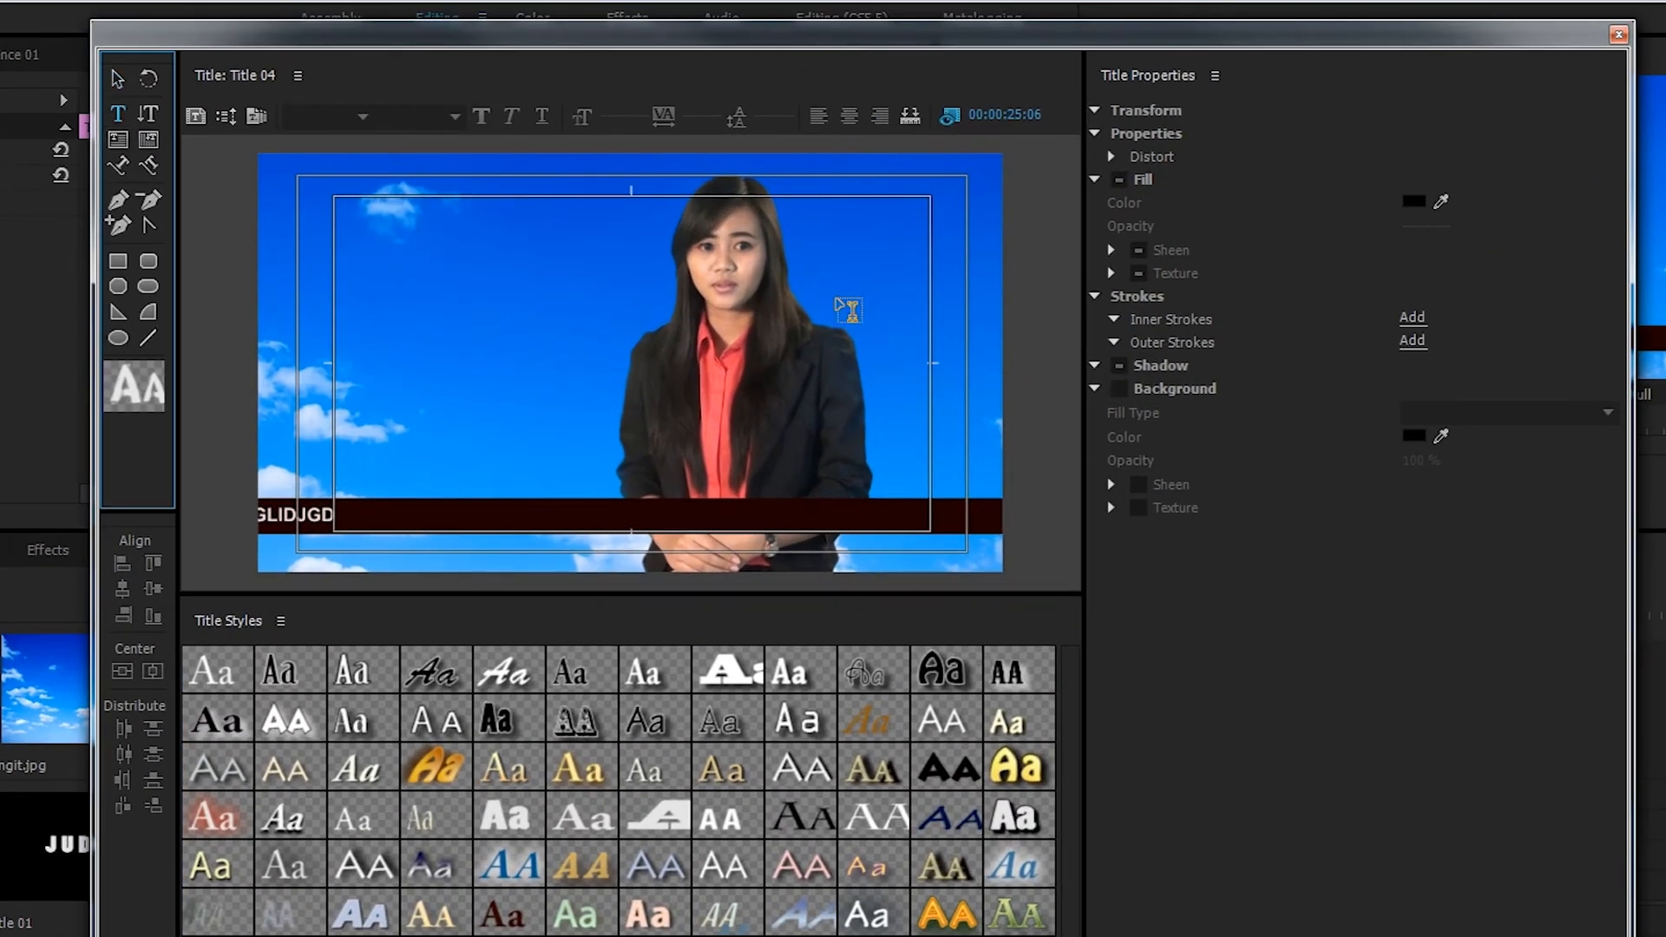
{"action": "left_click", "coordinate": [585, 224]}
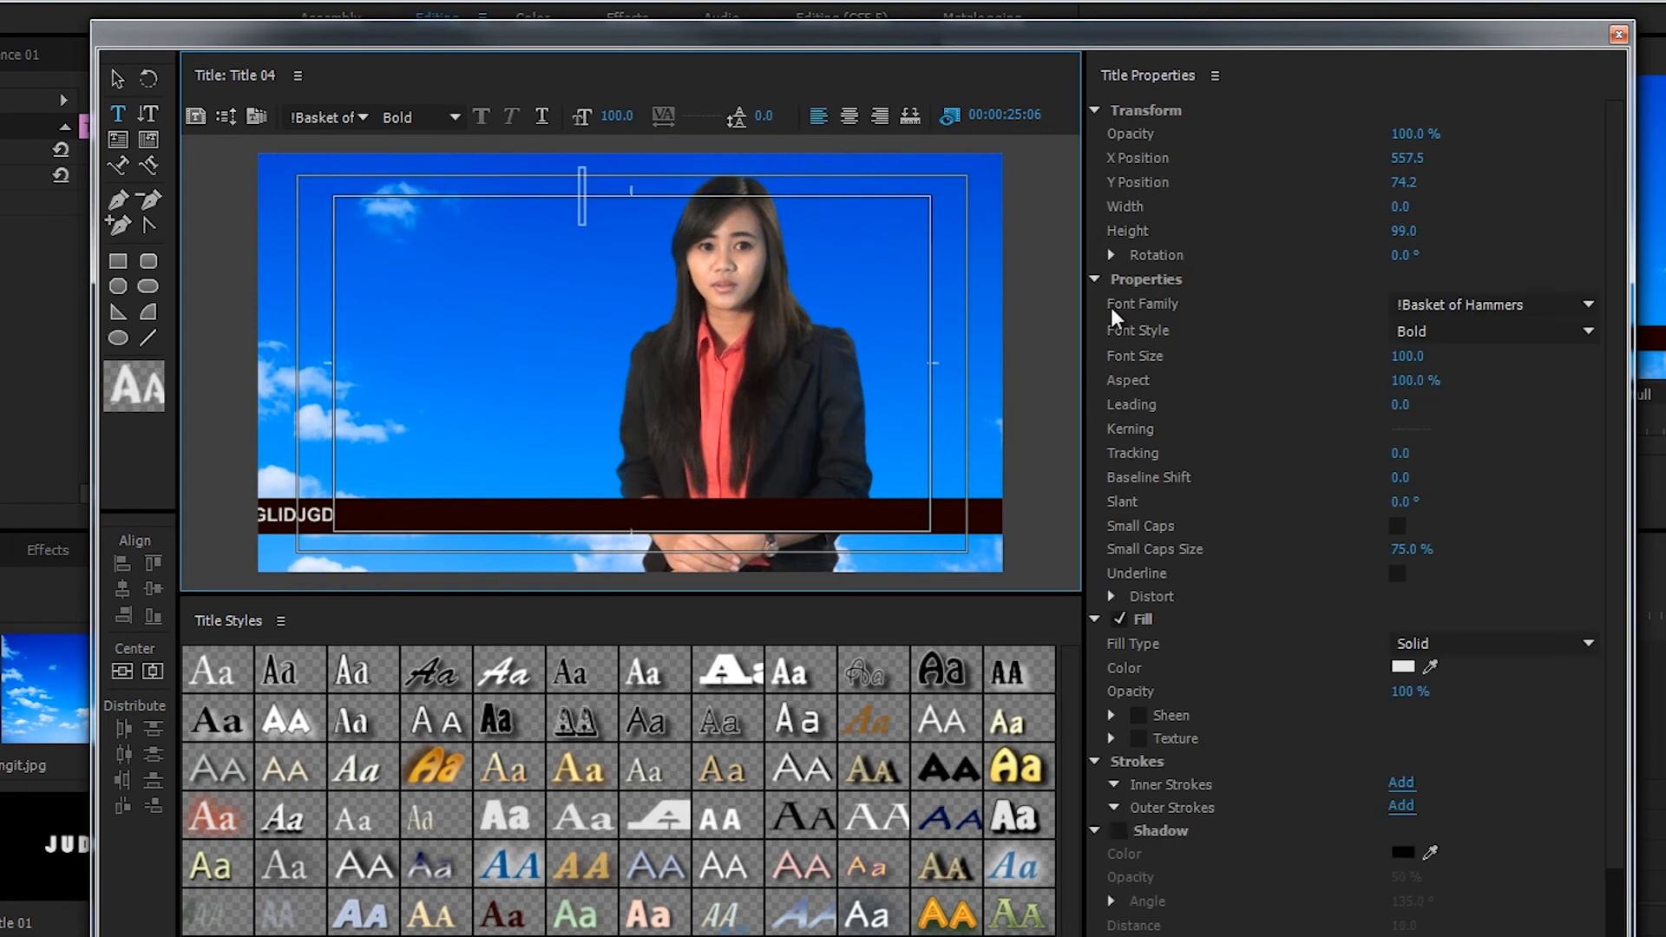
- Set the text's font to Arial, style Black, and its size to 60
{"action": "left_click", "coordinate": [1538, 305]}
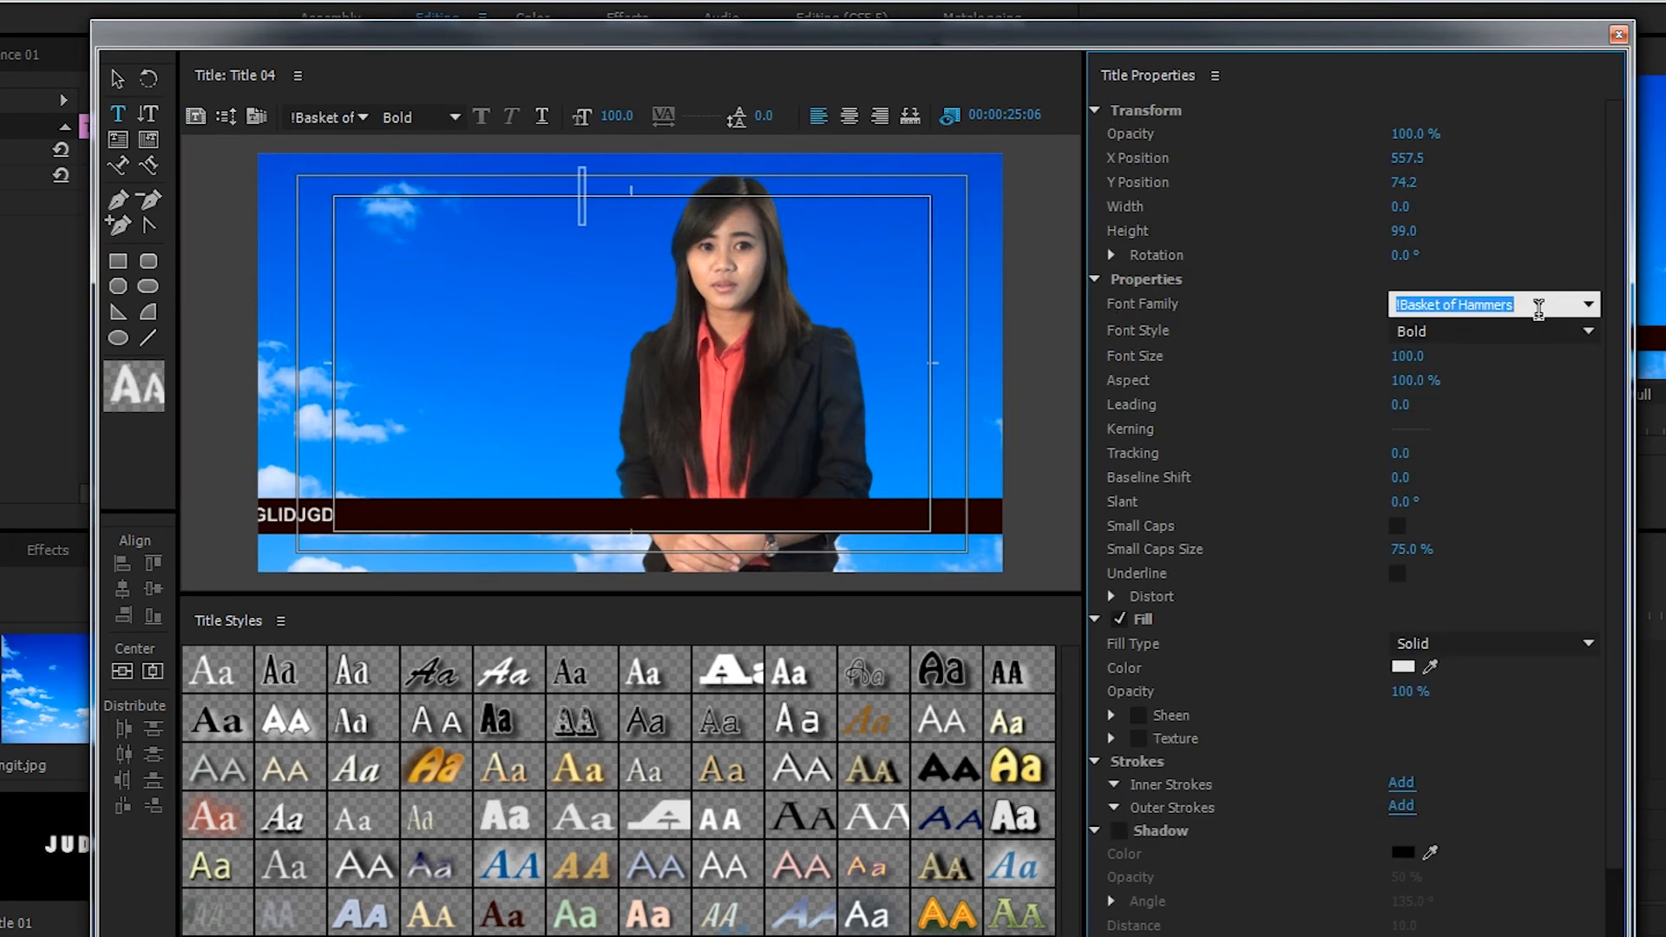
{"action": "type", "text": "Arial"}
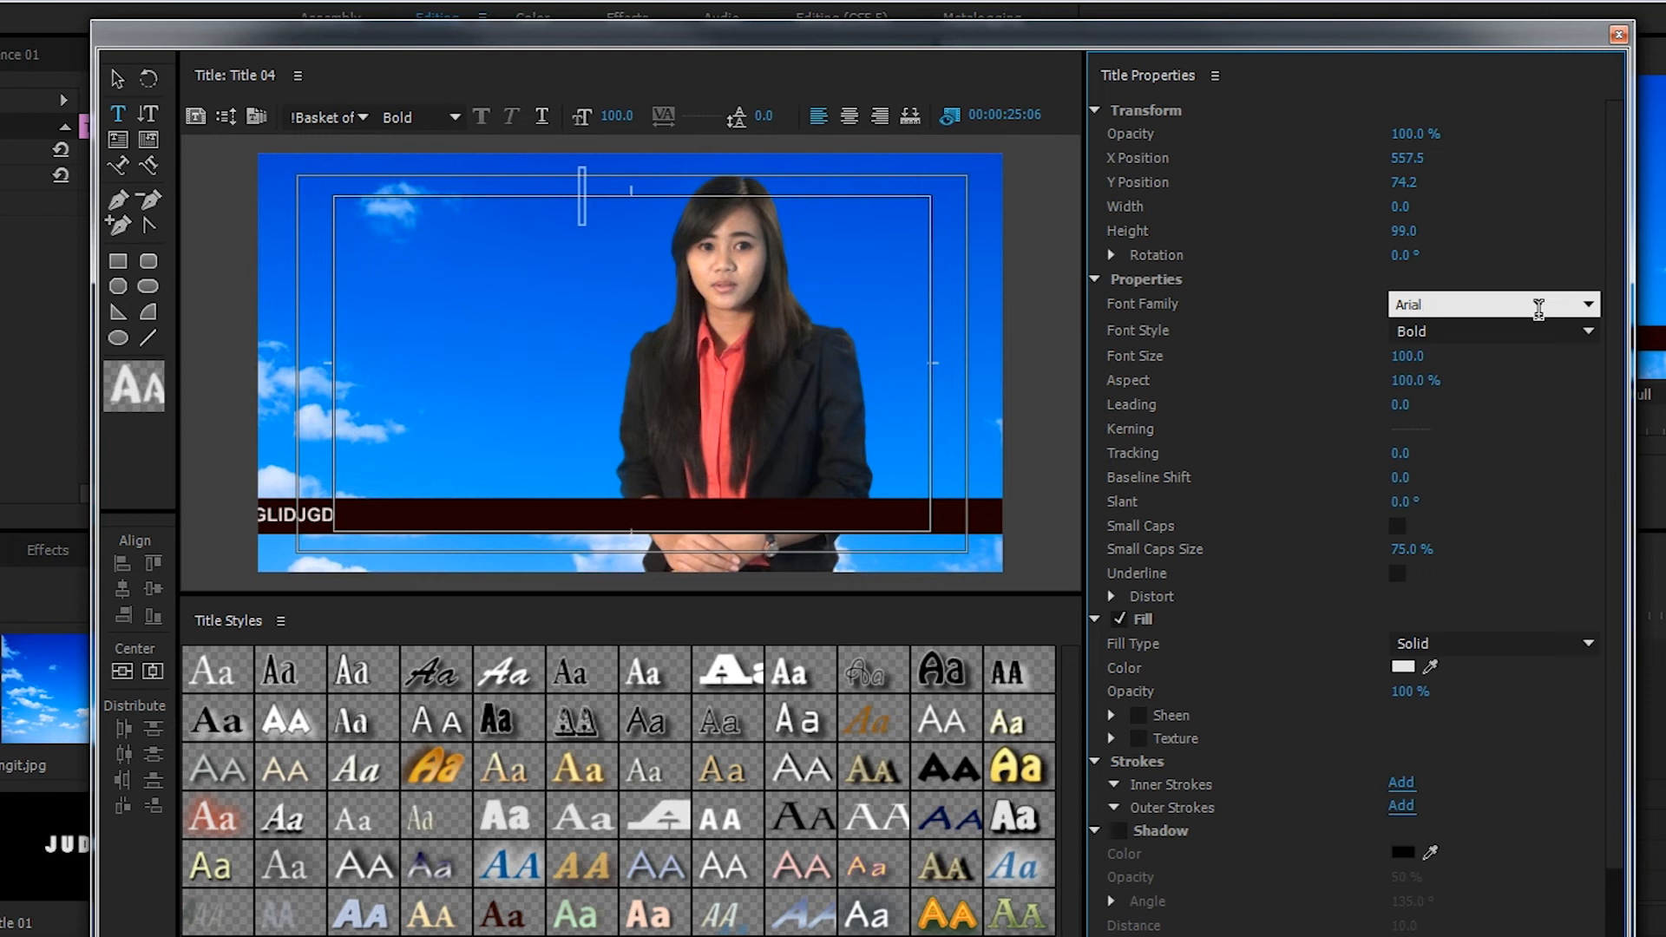
{"action": "key", "text": "Return"}
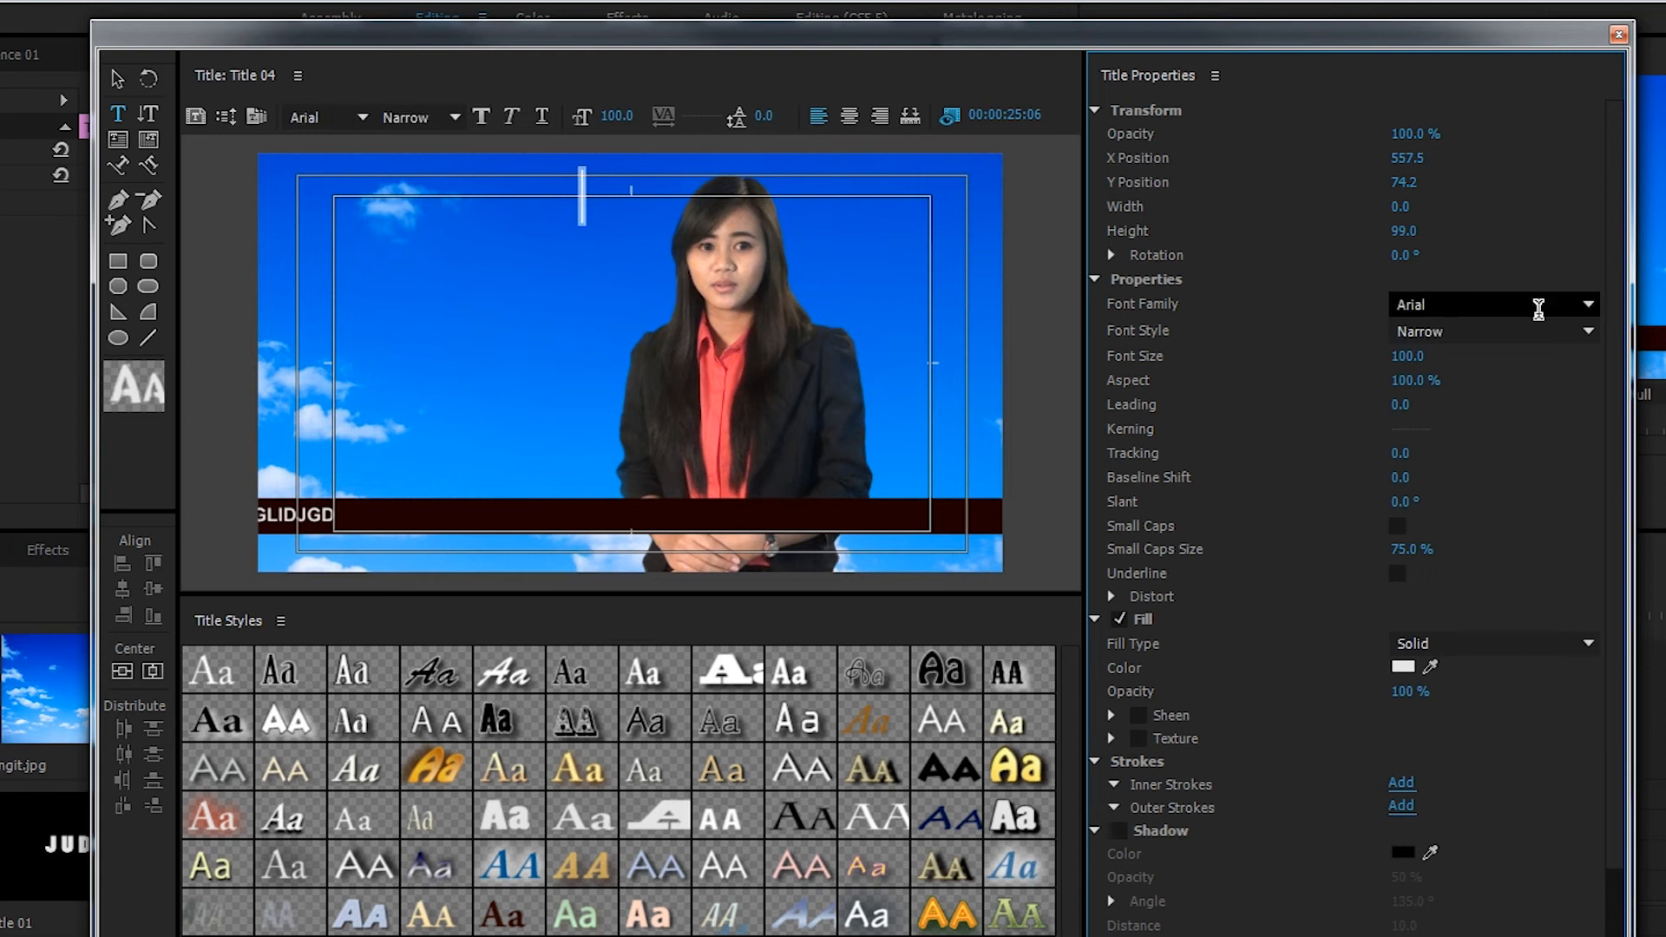
{"action": "left_click", "coordinate": [1536, 330]}
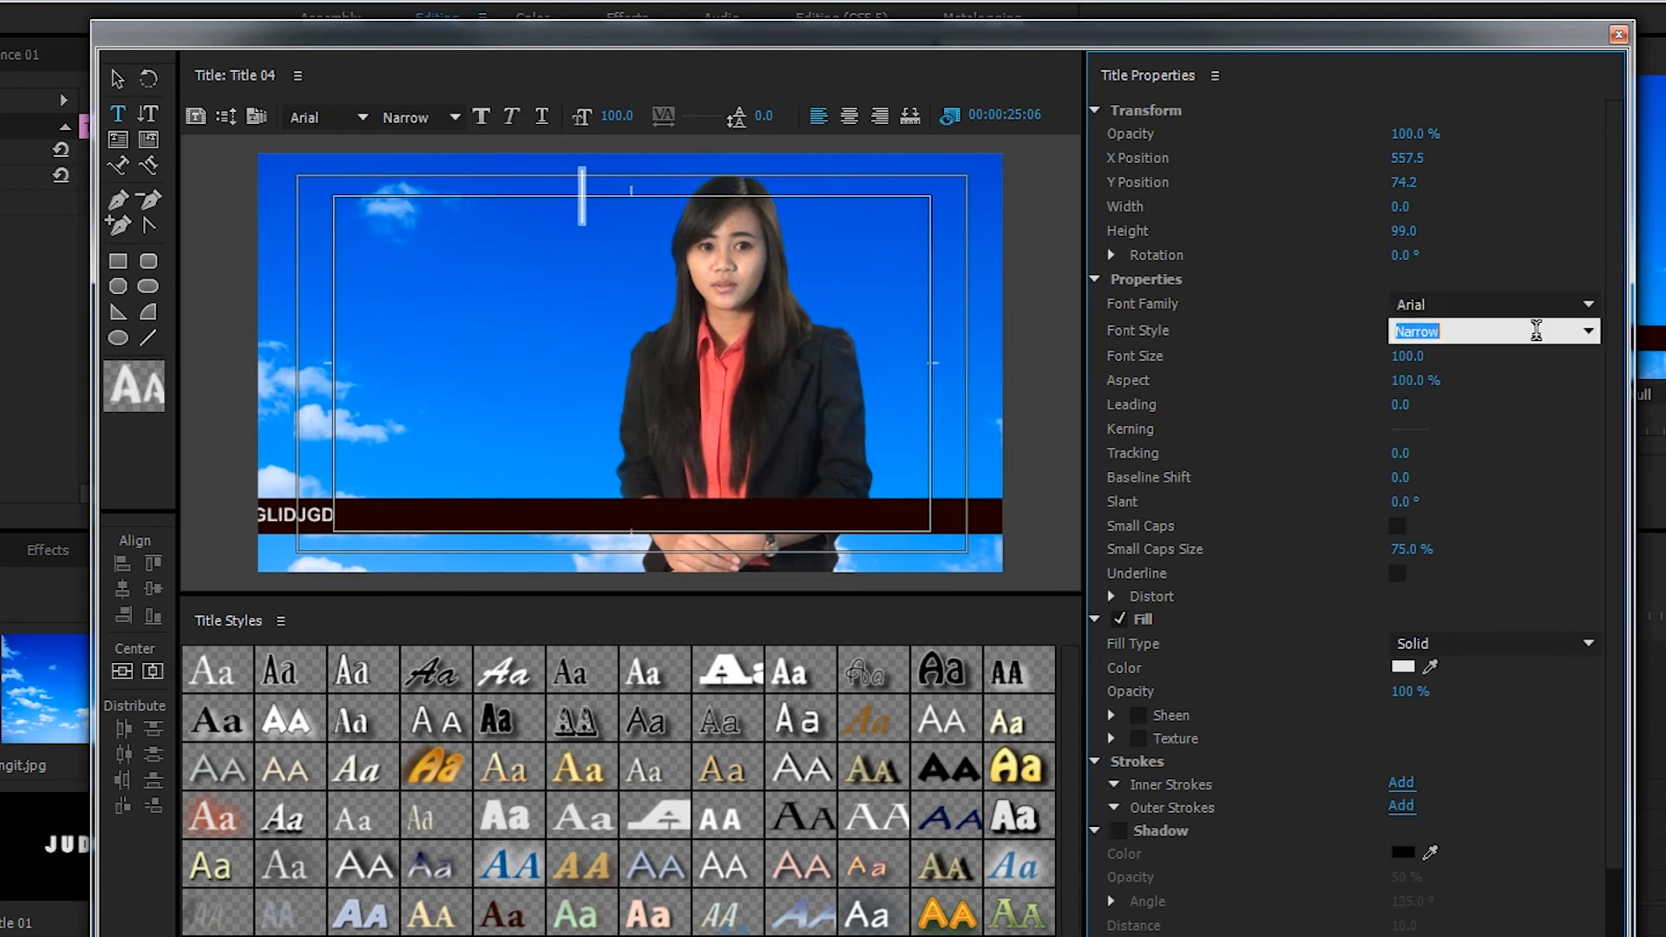
{"action": "left_click", "coordinate": [1597, 339]}
{"action": "left_click", "coordinate": [1423, 357]}
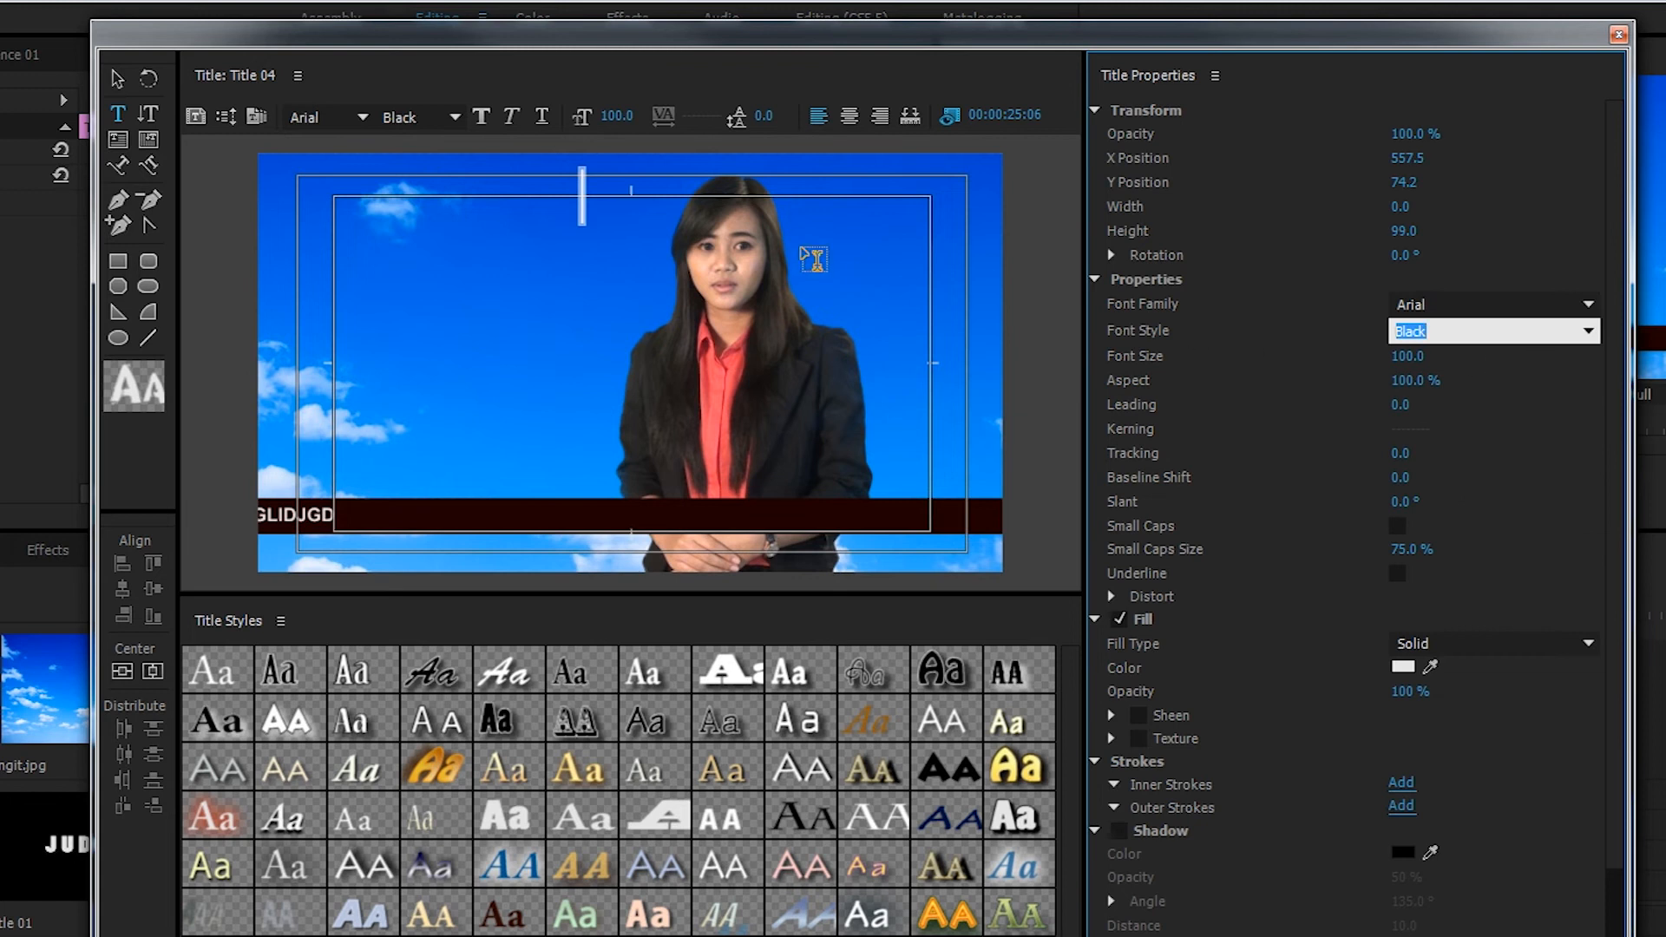
{"action": "left_click", "coordinate": [581, 193]}
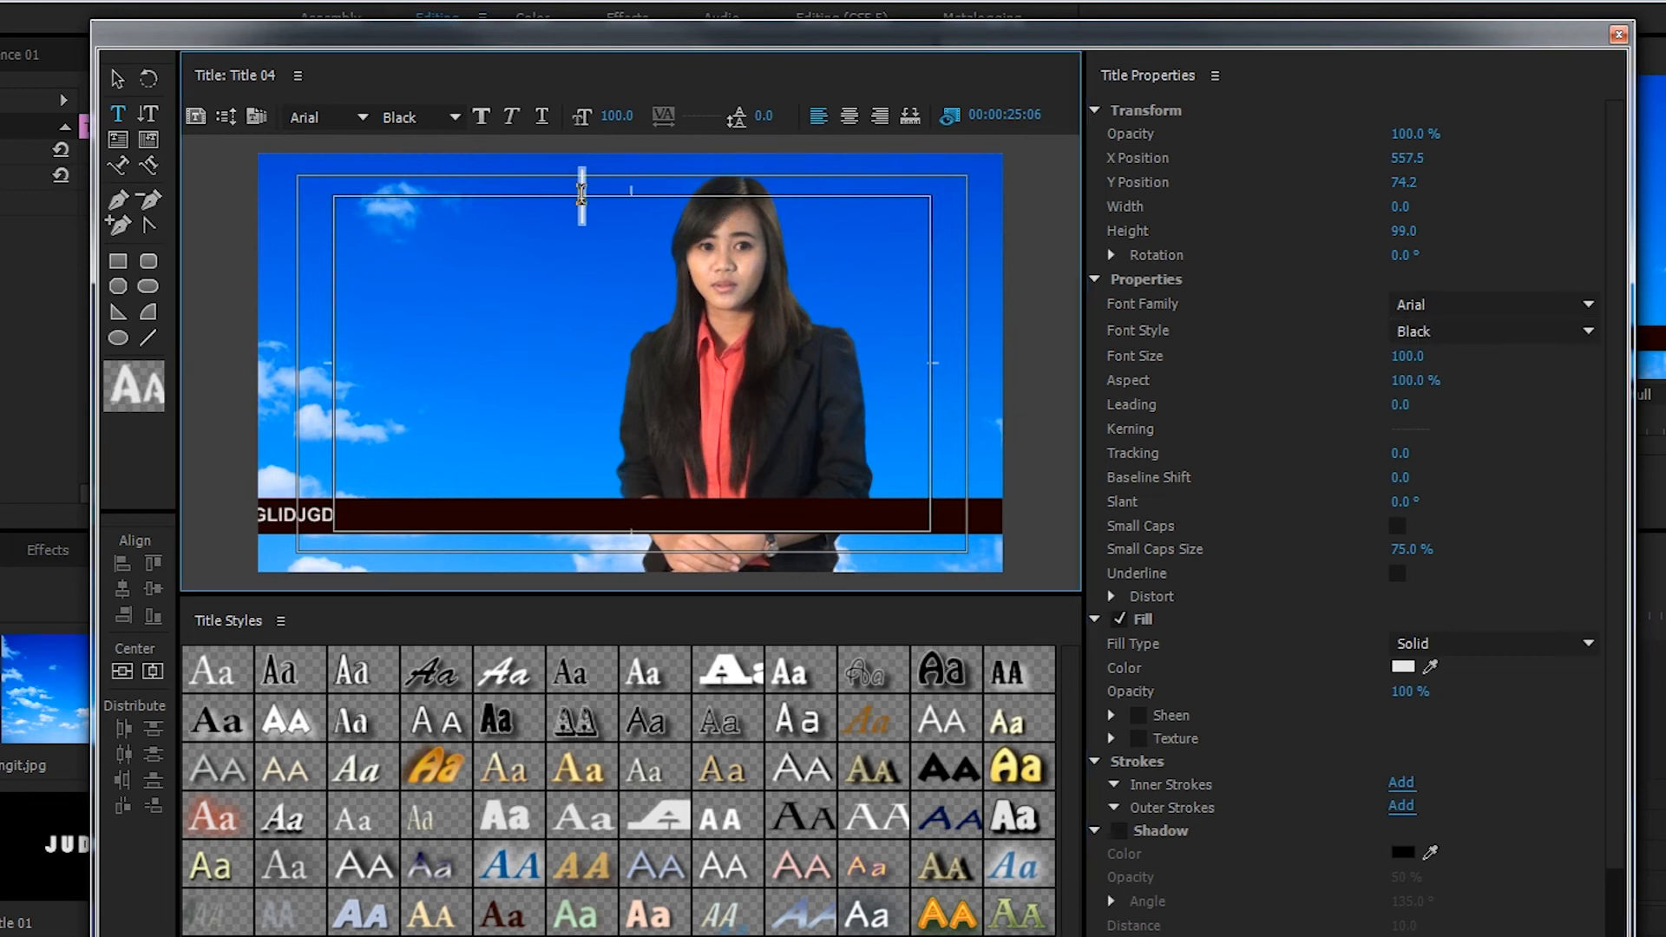
{"action": "left_click", "coordinate": [1399, 356]}
{"action": "type", "text": "60"}
{"action": "key", "text": "Return"}
- Enter the heading TENGS TU and leave a blank line beneath it
{"action": "left_click", "coordinate": [587, 173]}
{"action": "type", "text": "I"}
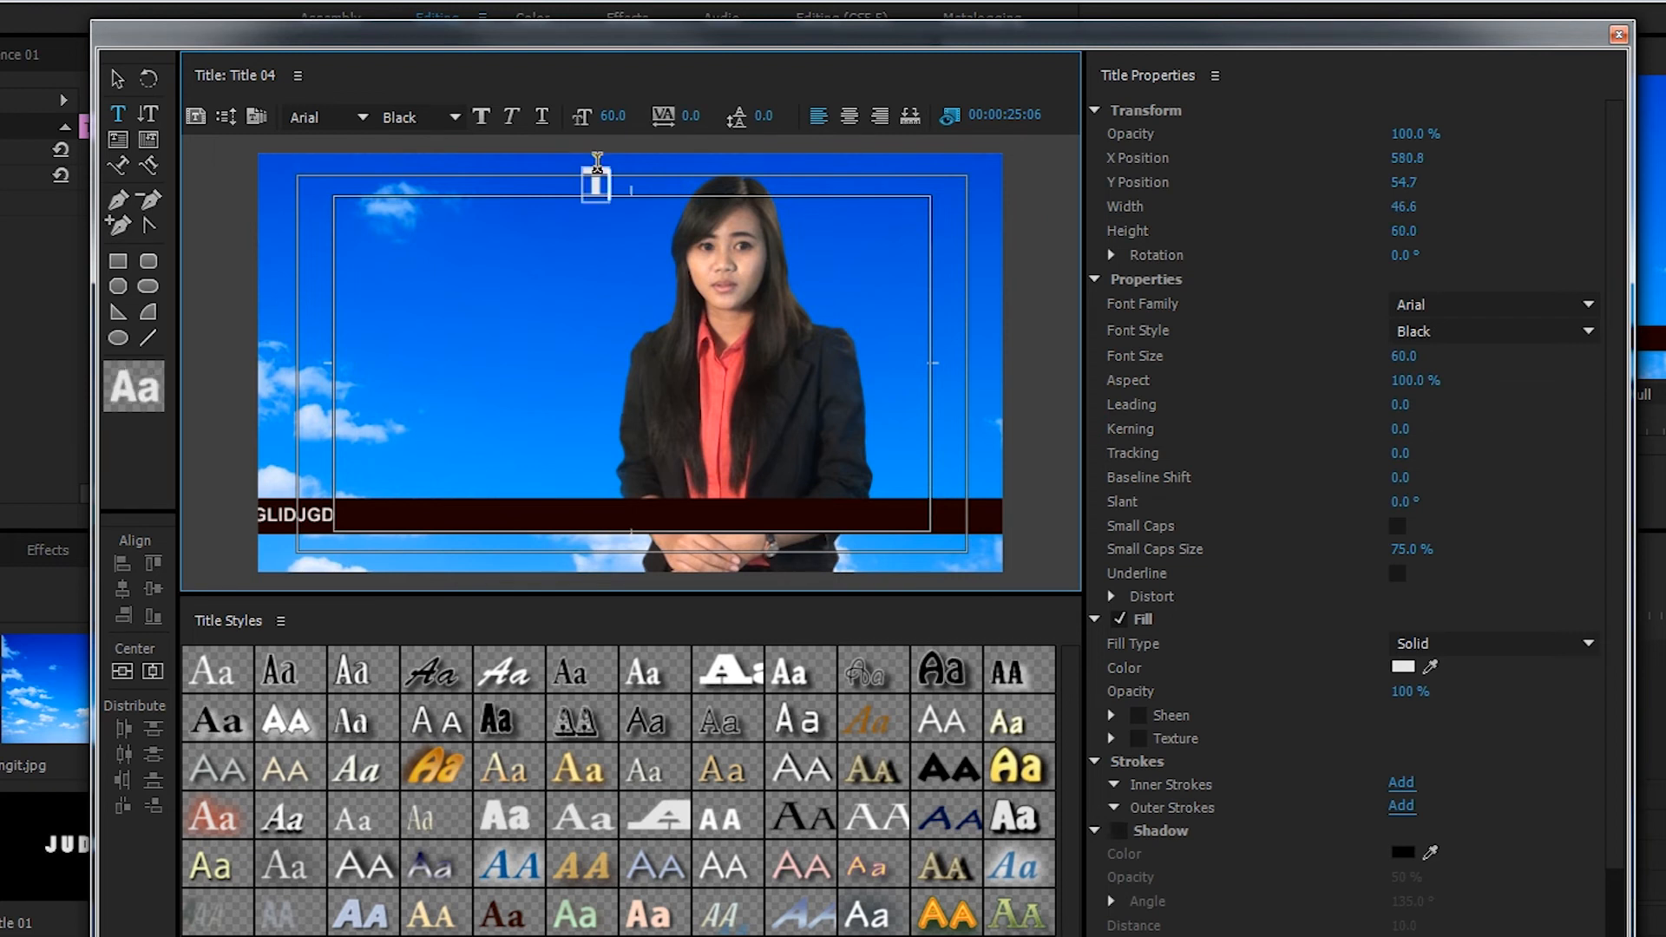
{"action": "type", "text": "ENGS TU"}
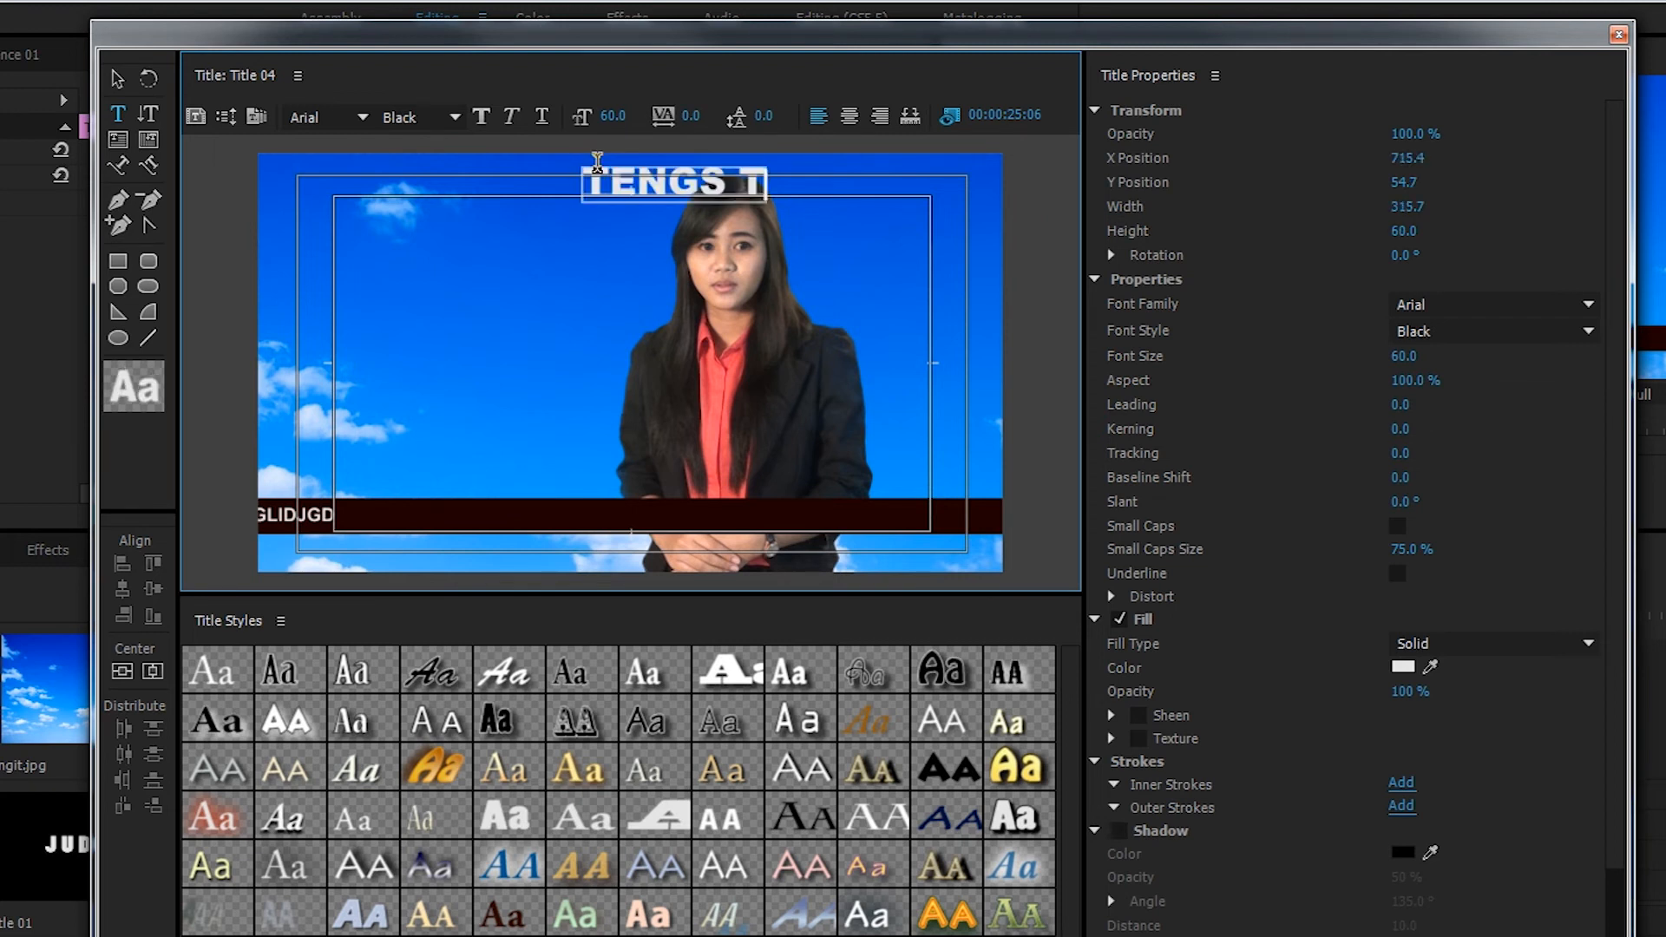
{"action": "key", "text": "Return"}
{"action": "key", "text": "Return"}
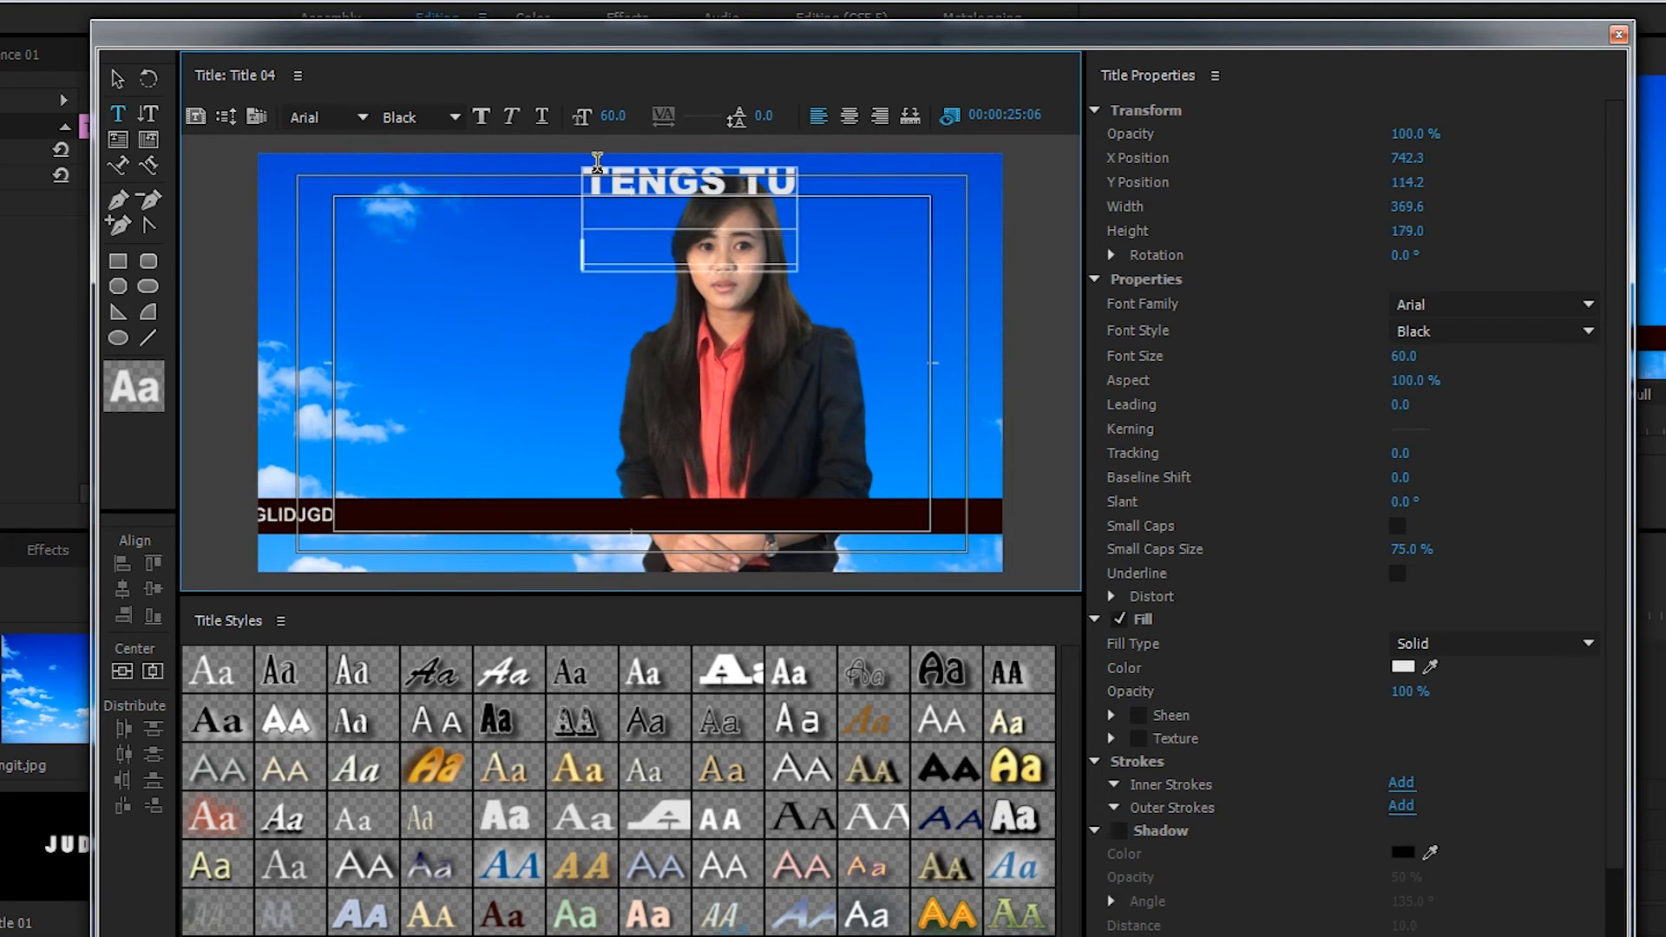
- List eight people's names below the heading, one per line, as the closing credits
{"action": "type", "text": "MBAH MA"}
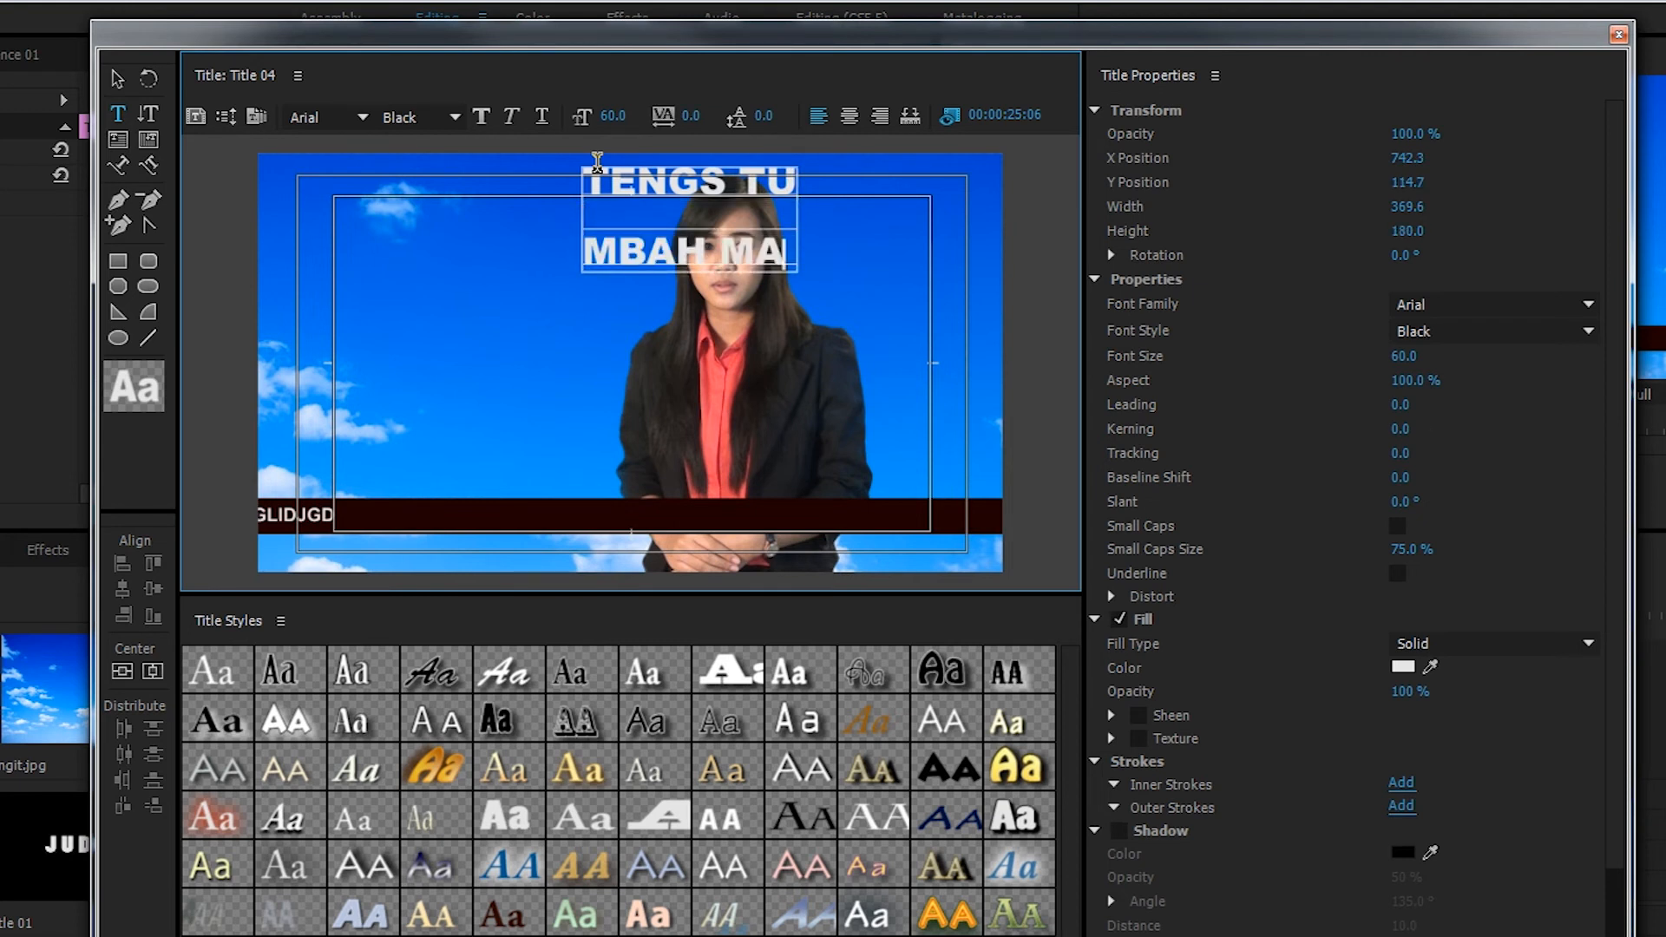
{"action": "type", "text": "NGUN"}
{"action": "key", "text": "Return"}
{"action": "type", "text": "LEK"}
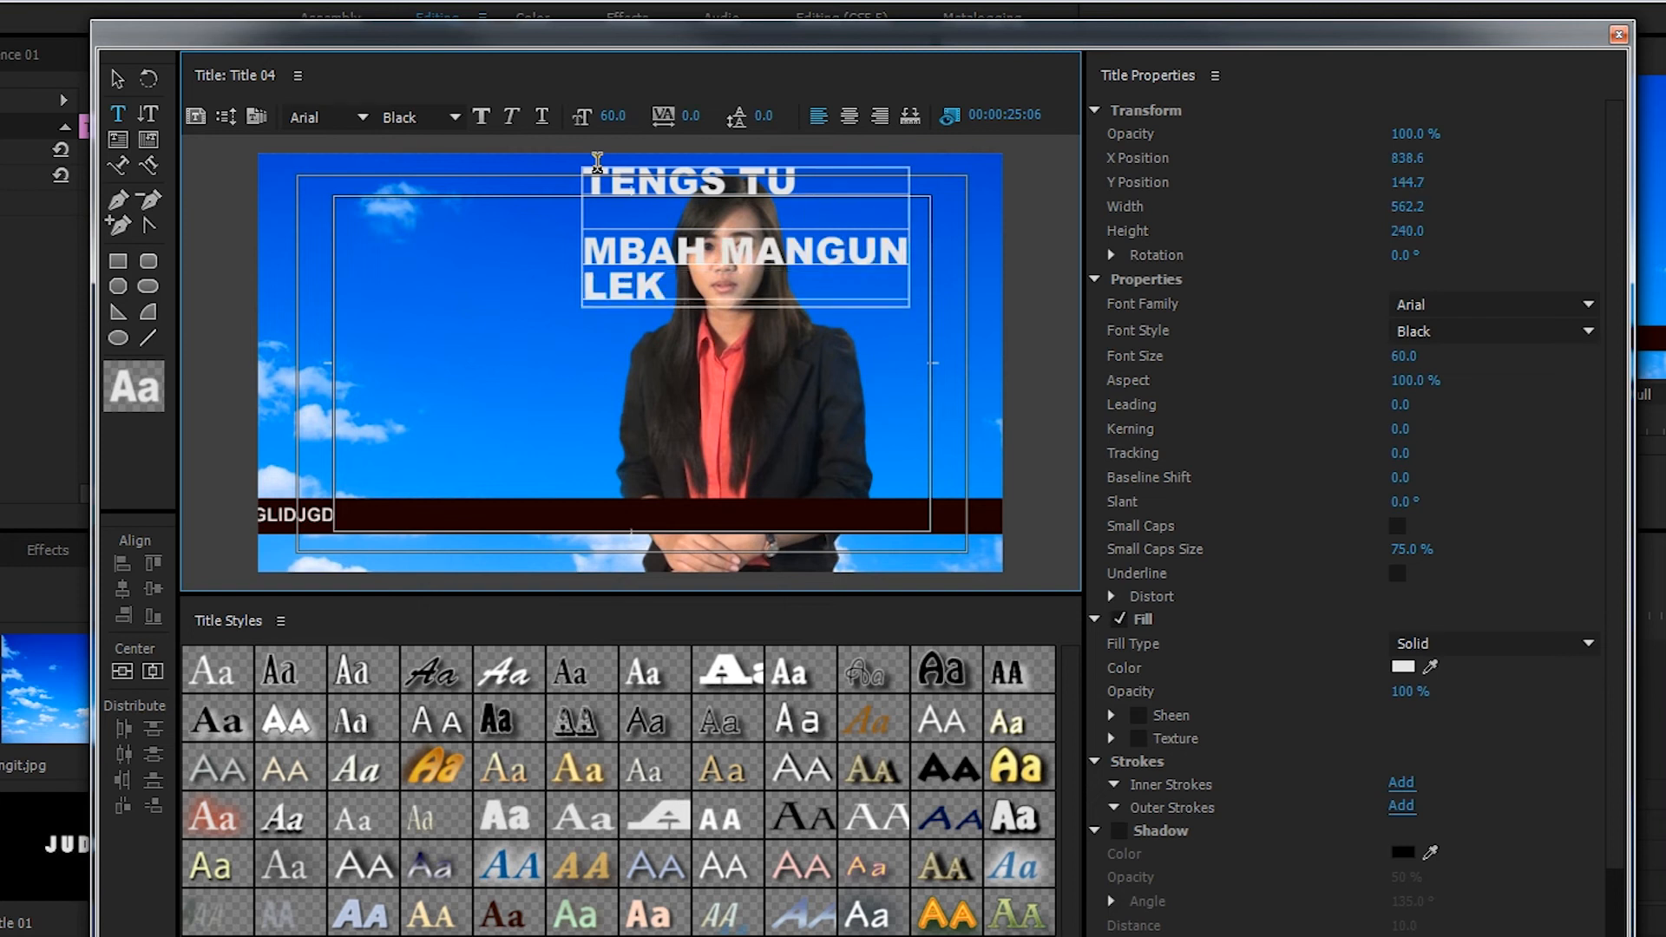
{"action": "type", "text": " TUM"}
{"action": "key", "text": "Return"}
{"action": "type", "text": "MAS TRIS"}
{"action": "key", "text": "Return"}
{"action": "type", "text": "MARJO"}
{"action": "key", "text": "Return"}
{"action": "type", "text": "DARNO"}
{"action": "key", "text": "Return"}
{"action": "type", "text": "MBENDOL"}
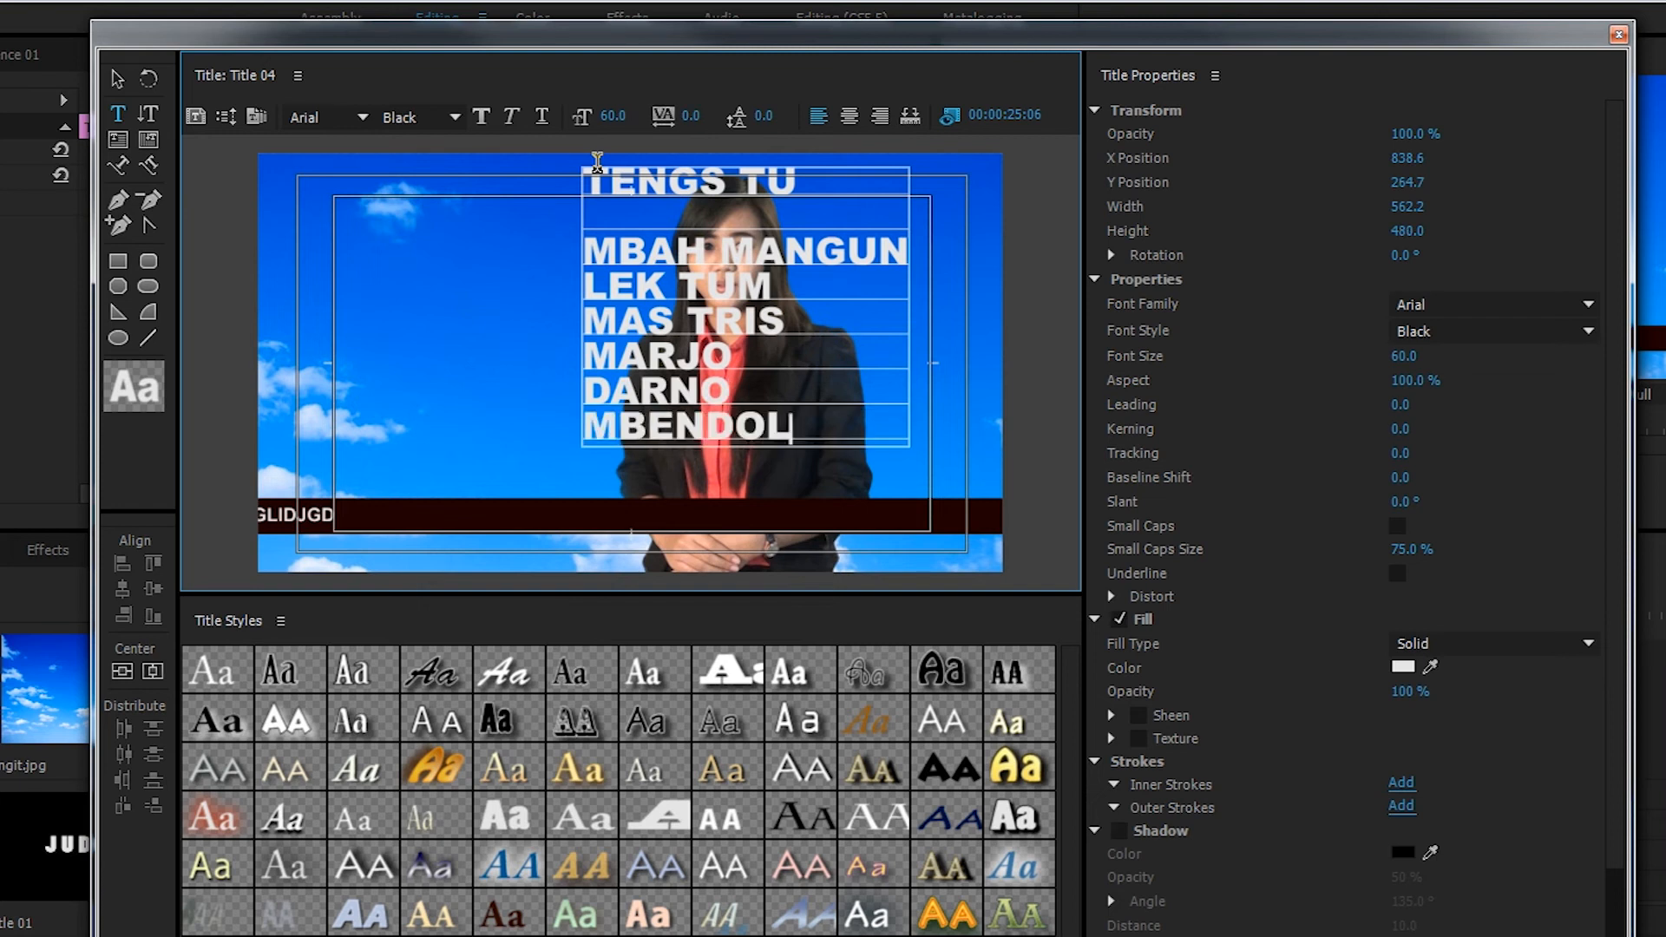
{"action": "key", "text": "Return"}
{"action": "type", "text": "GEMPIL"}
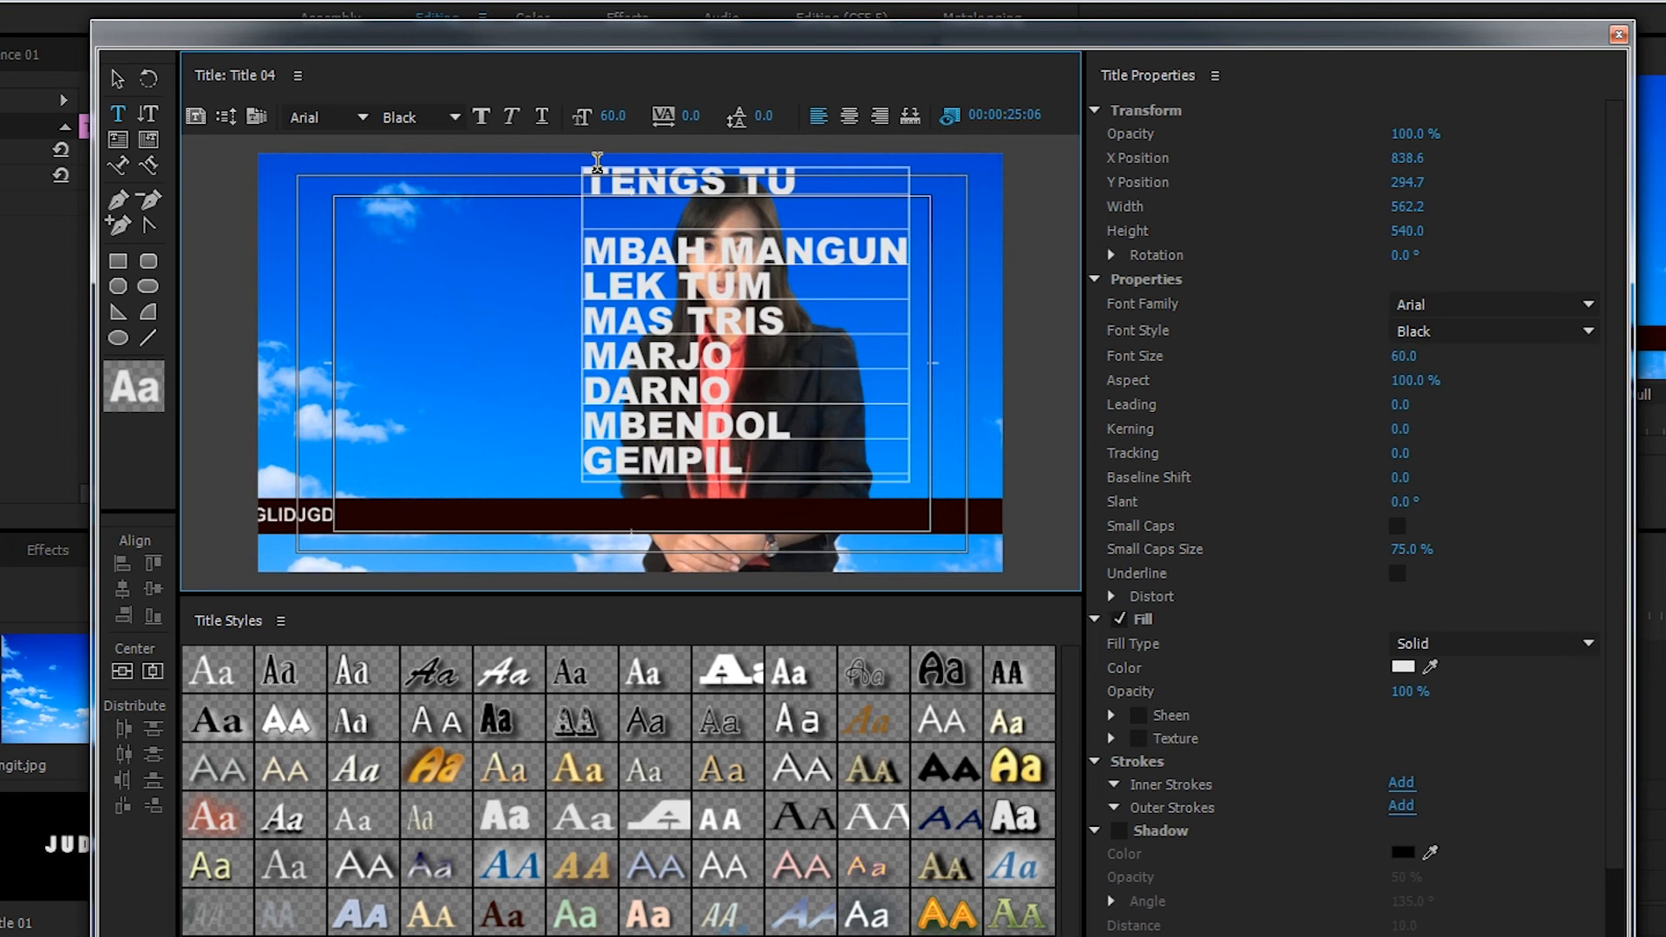
{"action": "key", "text": "Return"}
{"action": "type", "text": "MENDO"}
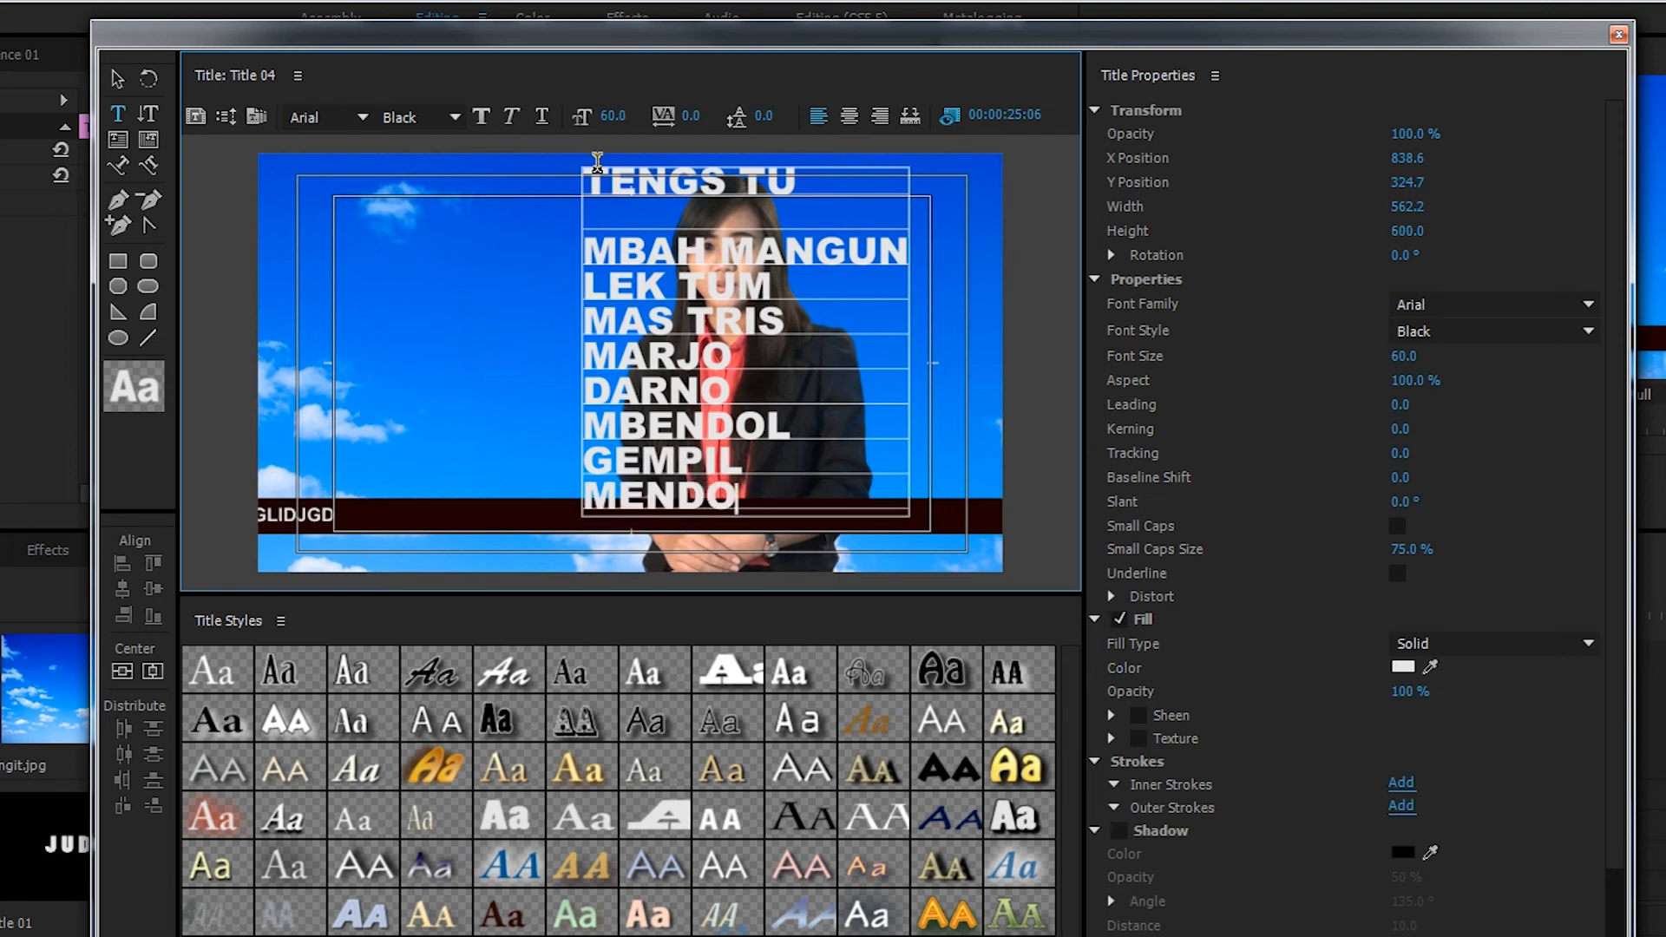
- Move the credits text block to about X 726, Y 356 and center-align its lines
{"action": "left_click", "coordinate": [117, 78]}
{"action": "left_click_drag", "start_coordinate": [801, 233], "coordinate": [737, 251]}
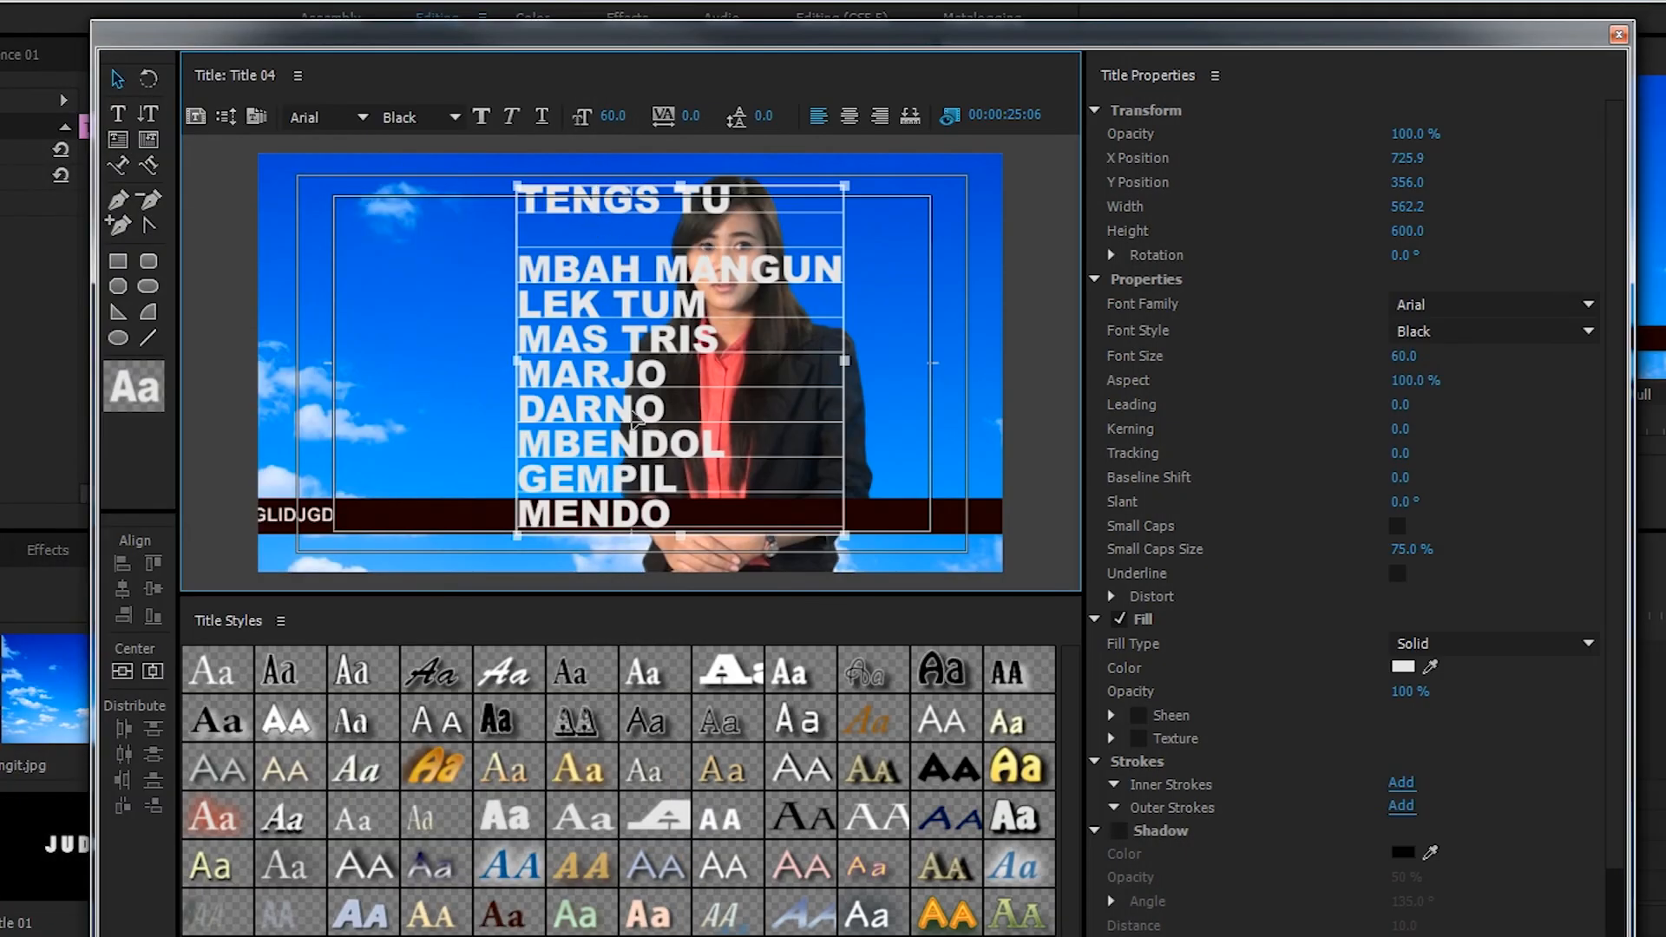
{"action": "left_click", "coordinate": [850, 117]}
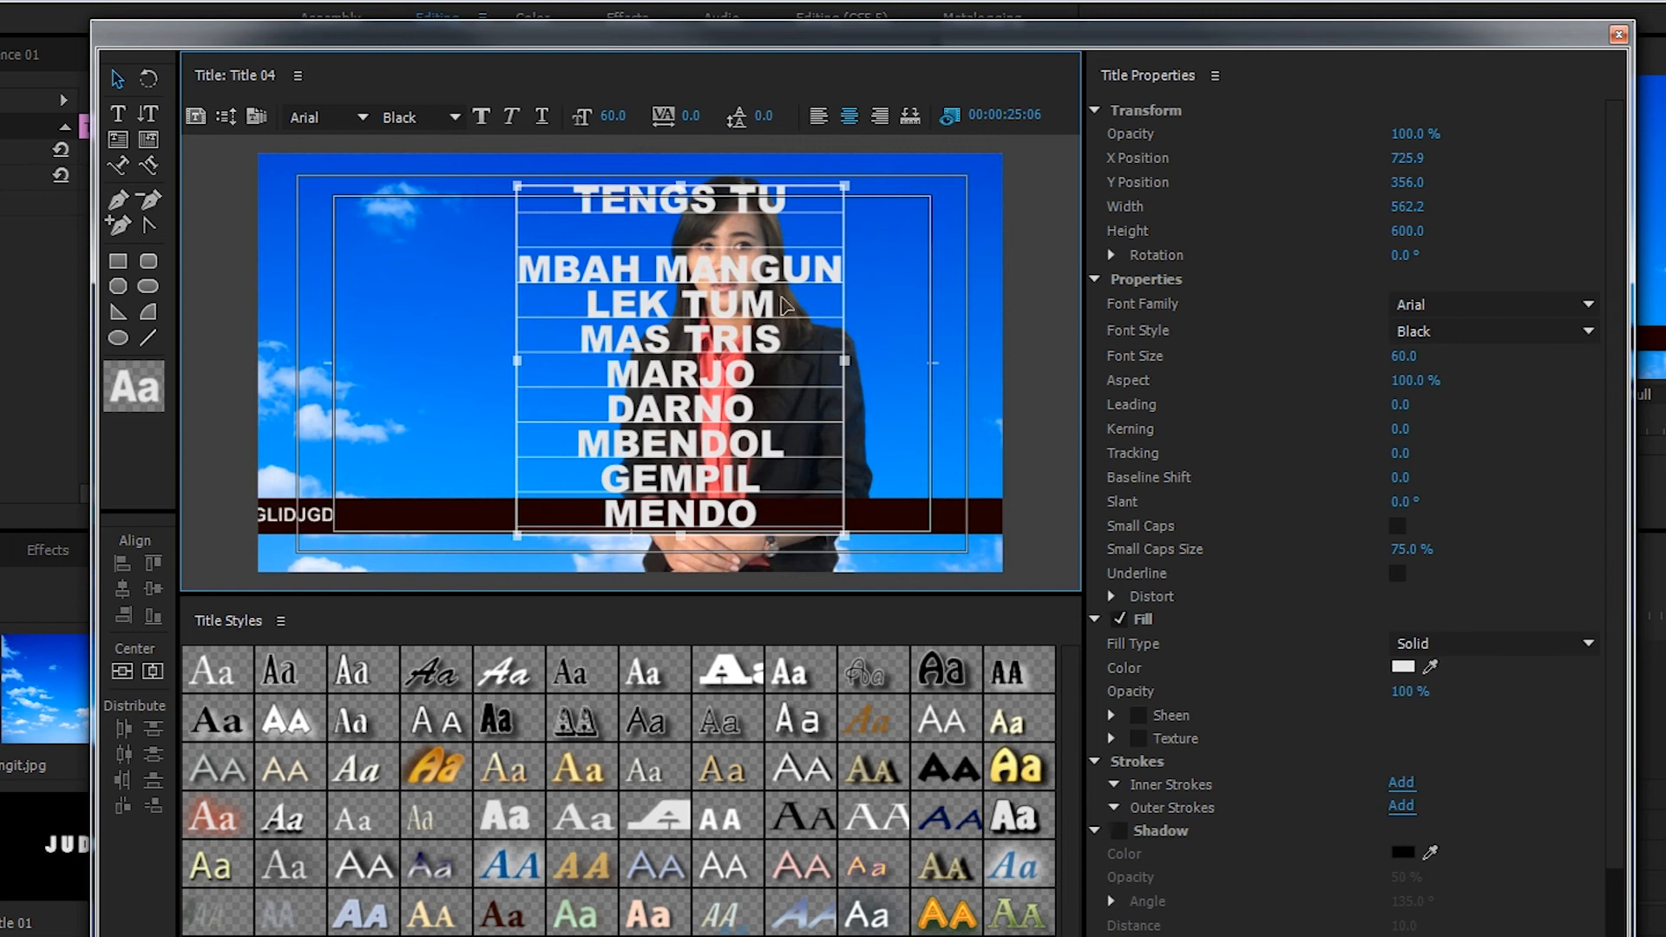
- Reposition the credits text block and center it horizontally in the frame, at about X 641, Y 417
{"action": "left_click_drag", "start_coordinate": [733, 276], "coordinate": [727, 607]}
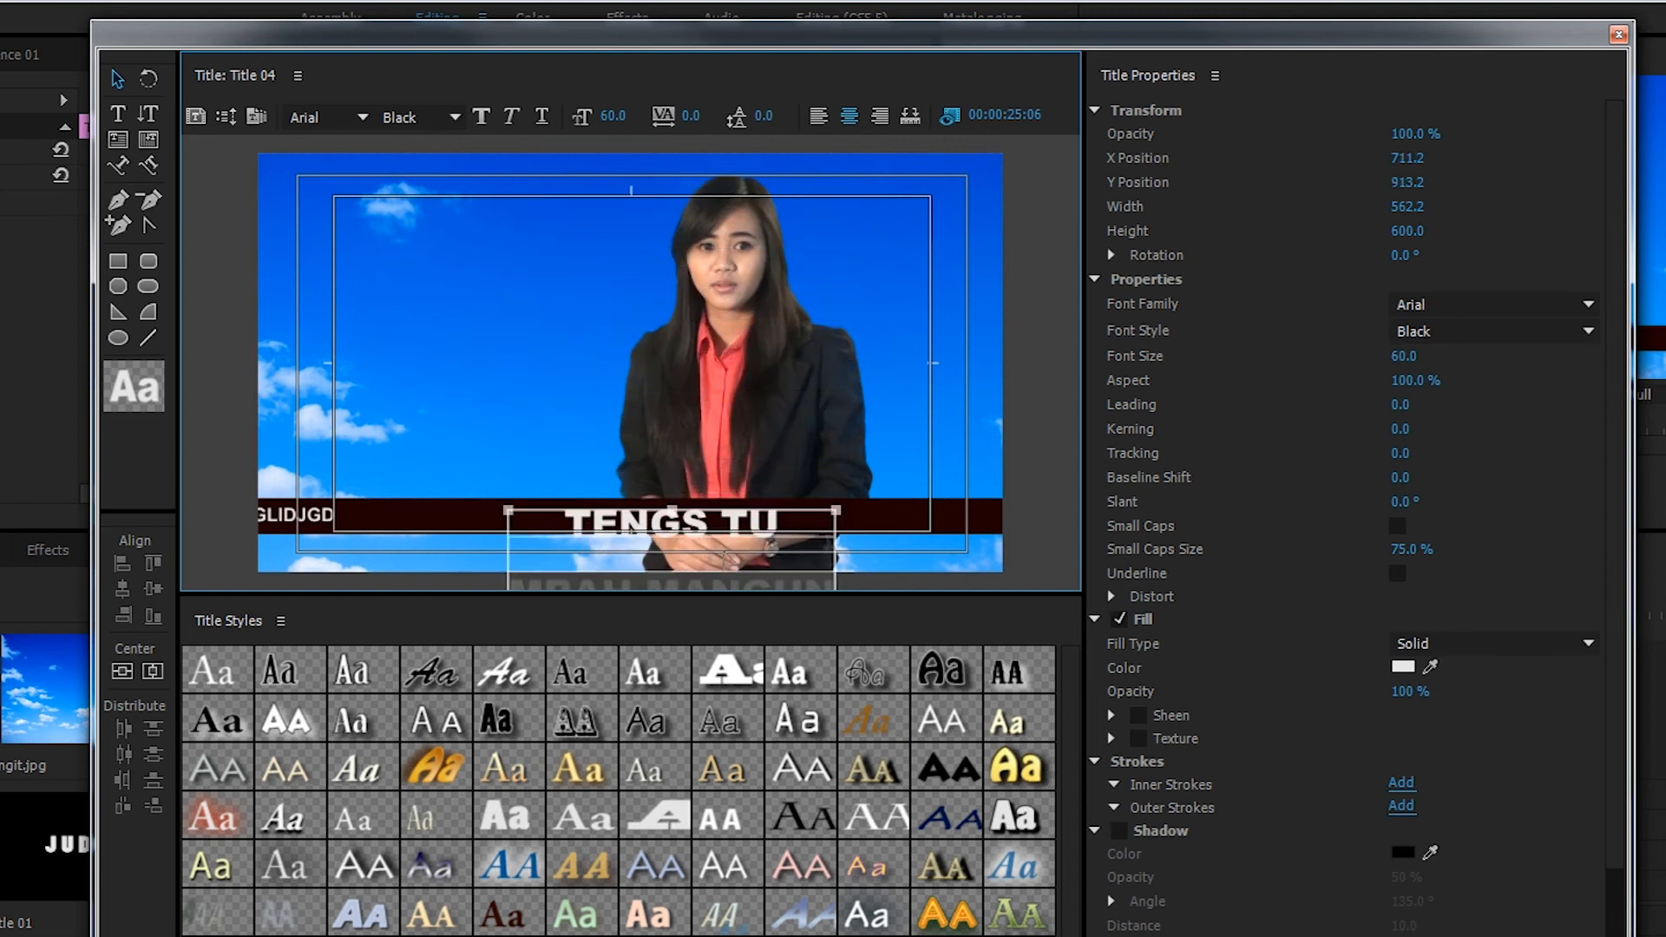
{"action": "left_click_drag", "start_coordinate": [735, 282], "coordinate": [700, 310]}
{"action": "left_click", "coordinate": [153, 670]}
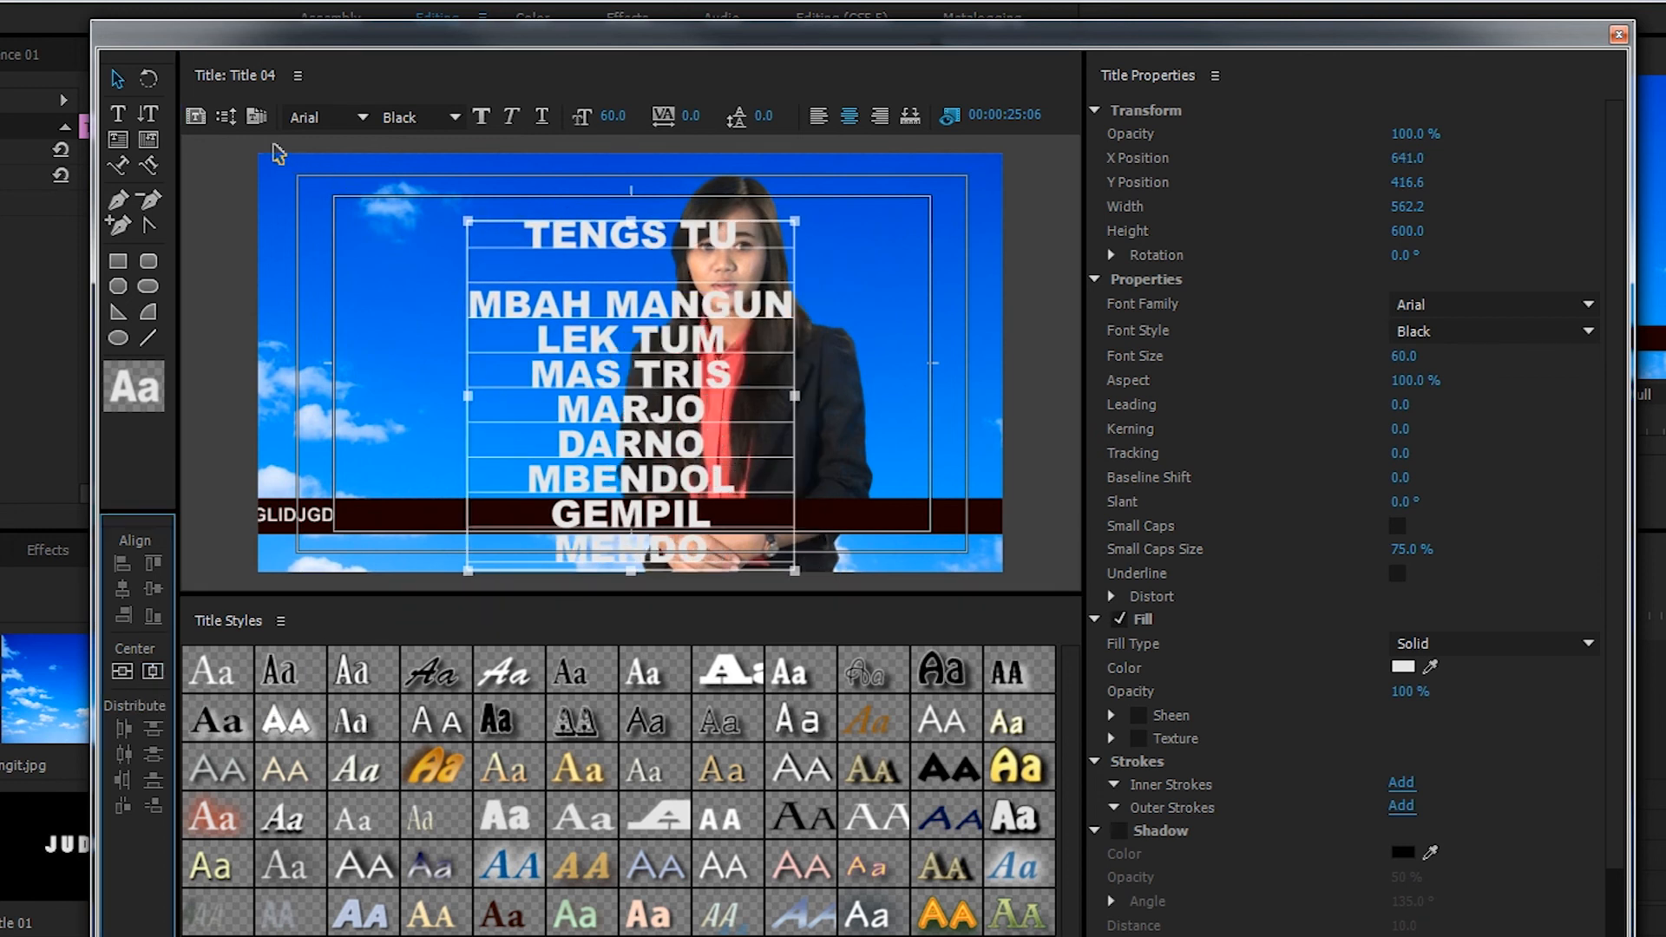
- Set the credits title's type to Roll with Start Off Screen enabled
{"action": "left_click", "coordinate": [229, 120]}
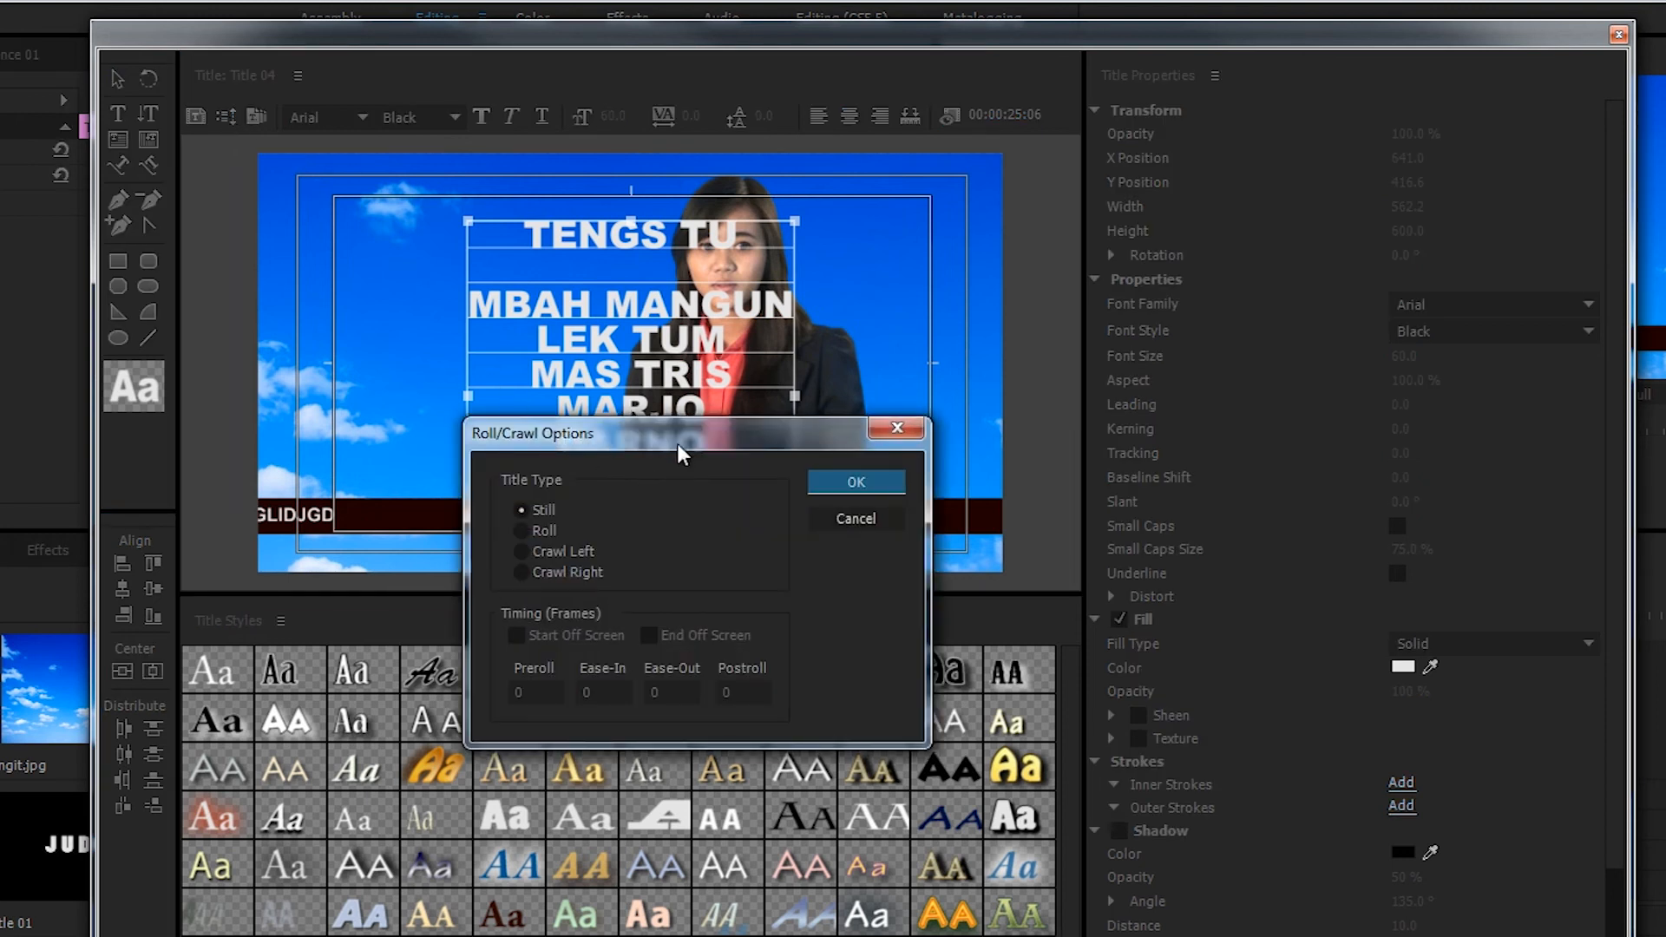
{"action": "left_click_drag", "start_coordinate": [681, 453], "coordinate": [753, 299]}
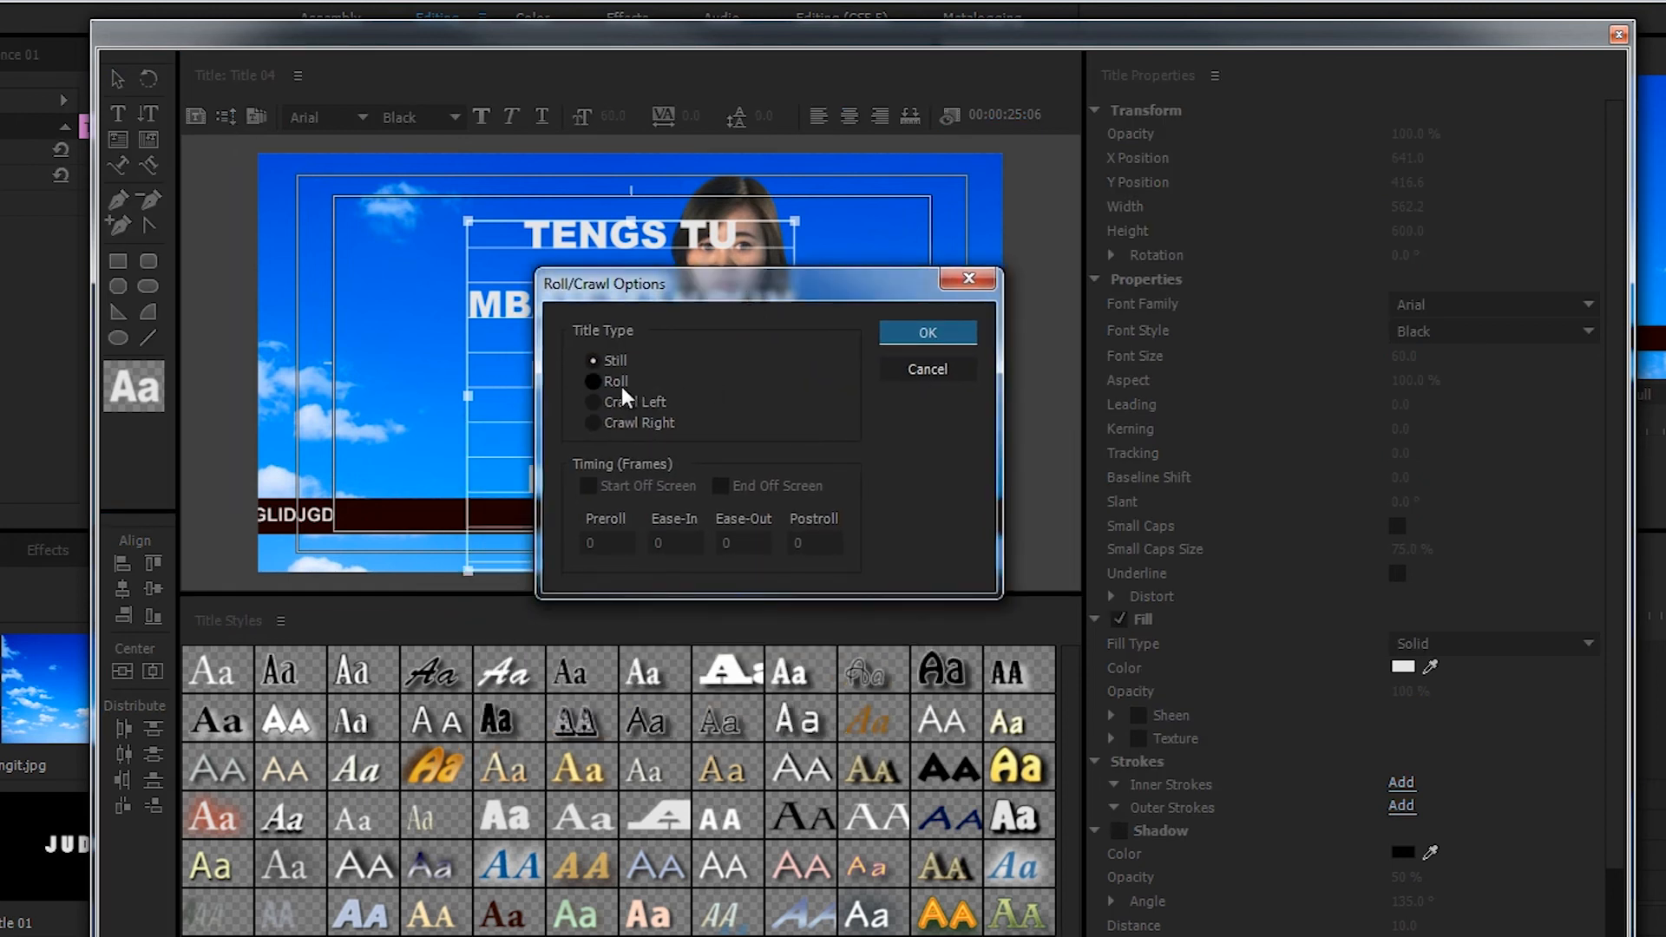
{"action": "left_click", "coordinate": [595, 382]}
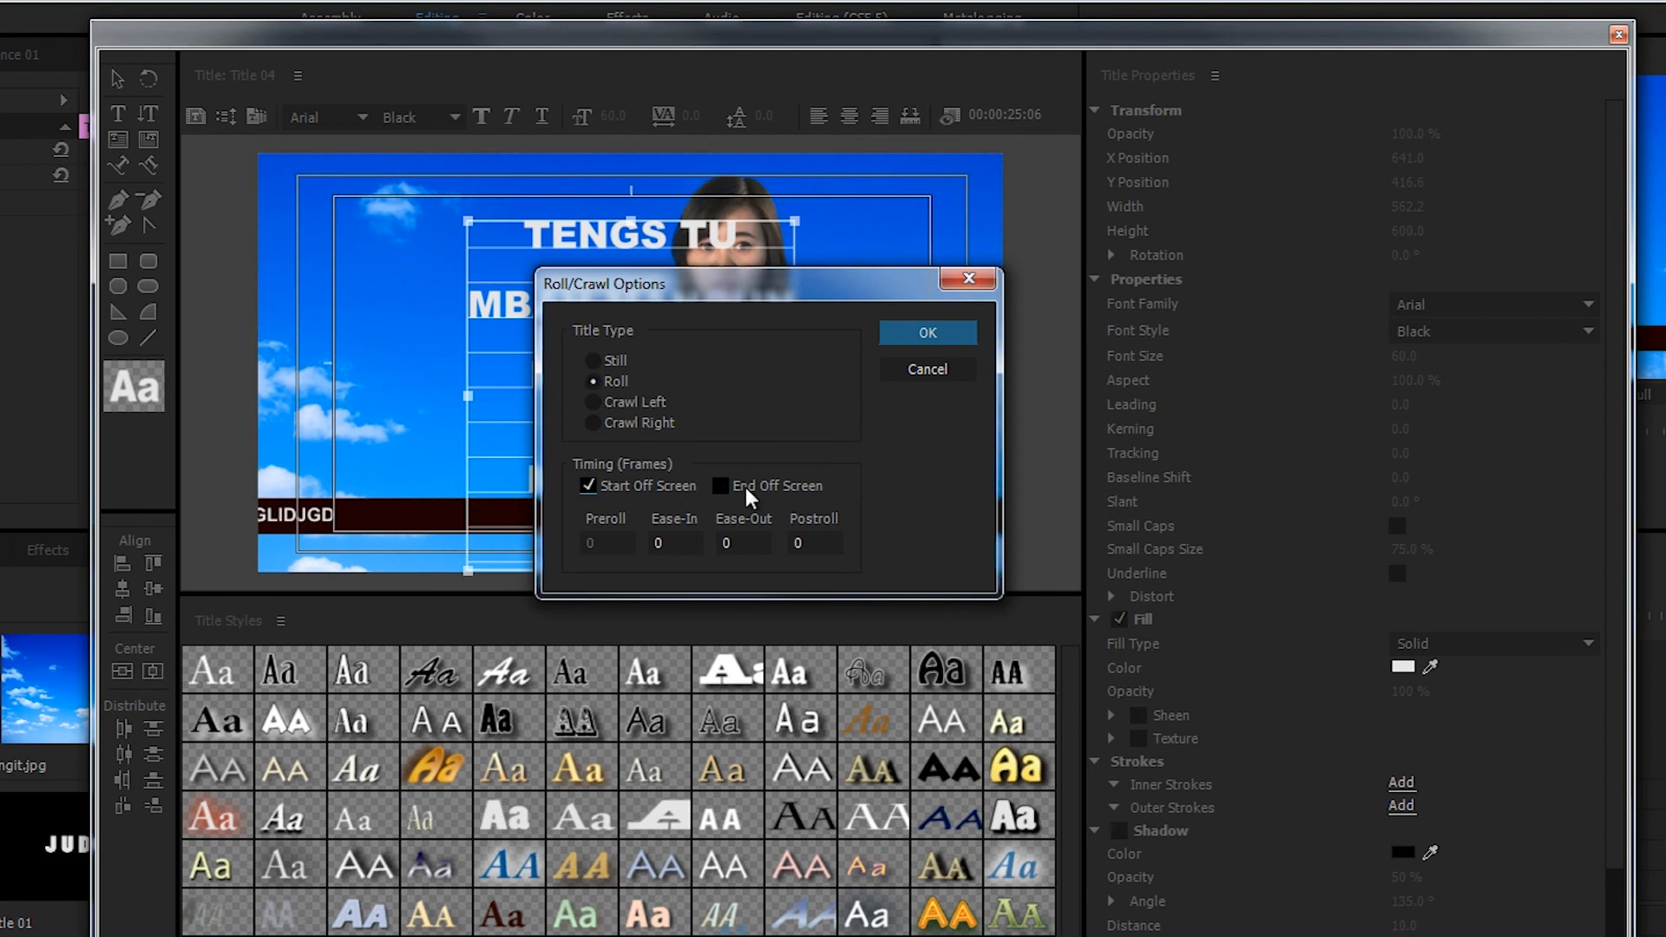
{"action": "left_click", "coordinate": [927, 333]}
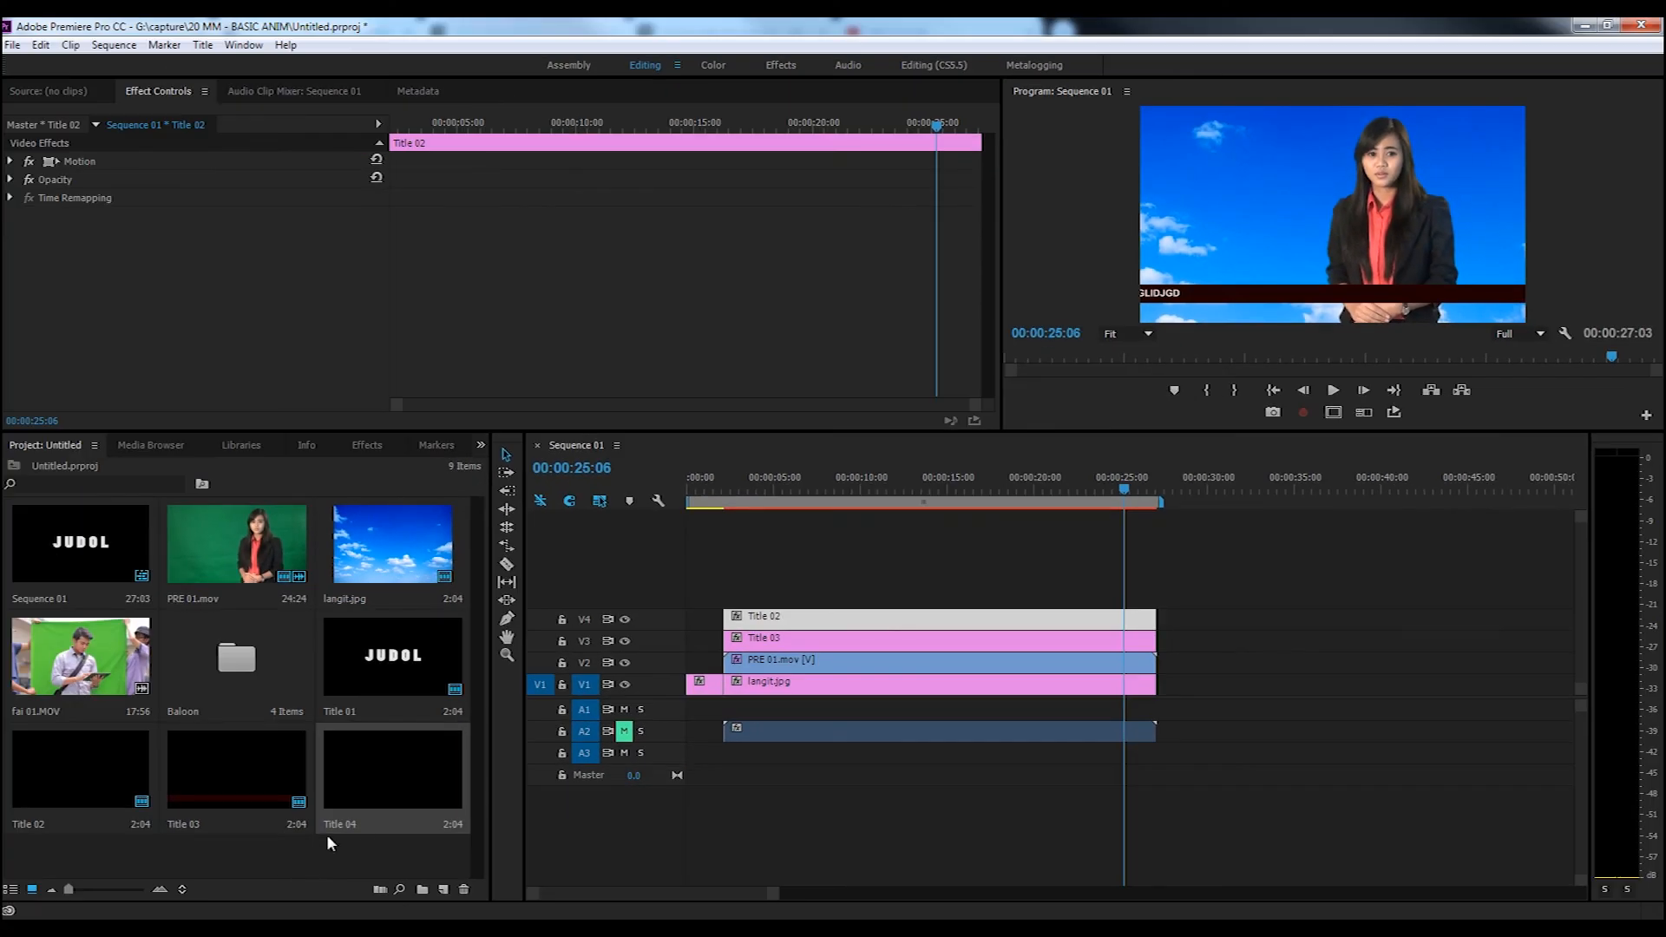
- Place Title 04 on video track V1 directly after the langit.jpg clip
{"action": "left_click", "coordinate": [366, 780]}
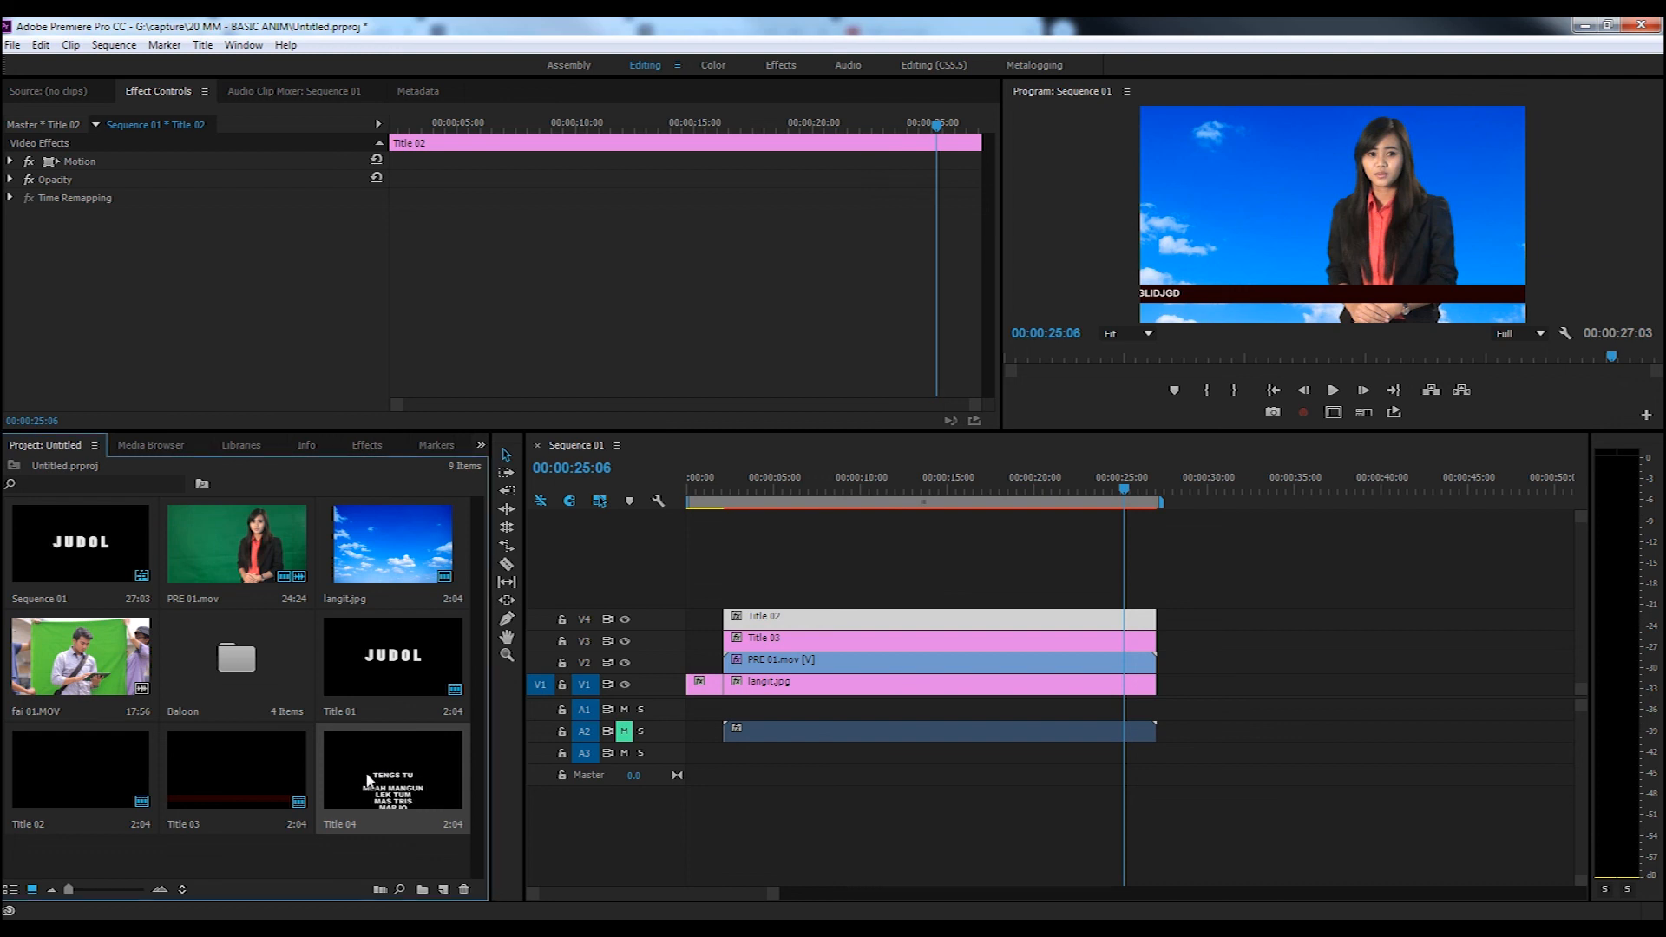
{"action": "left_click_drag", "start_coordinate": [428, 768], "coordinate": [1172, 685]}
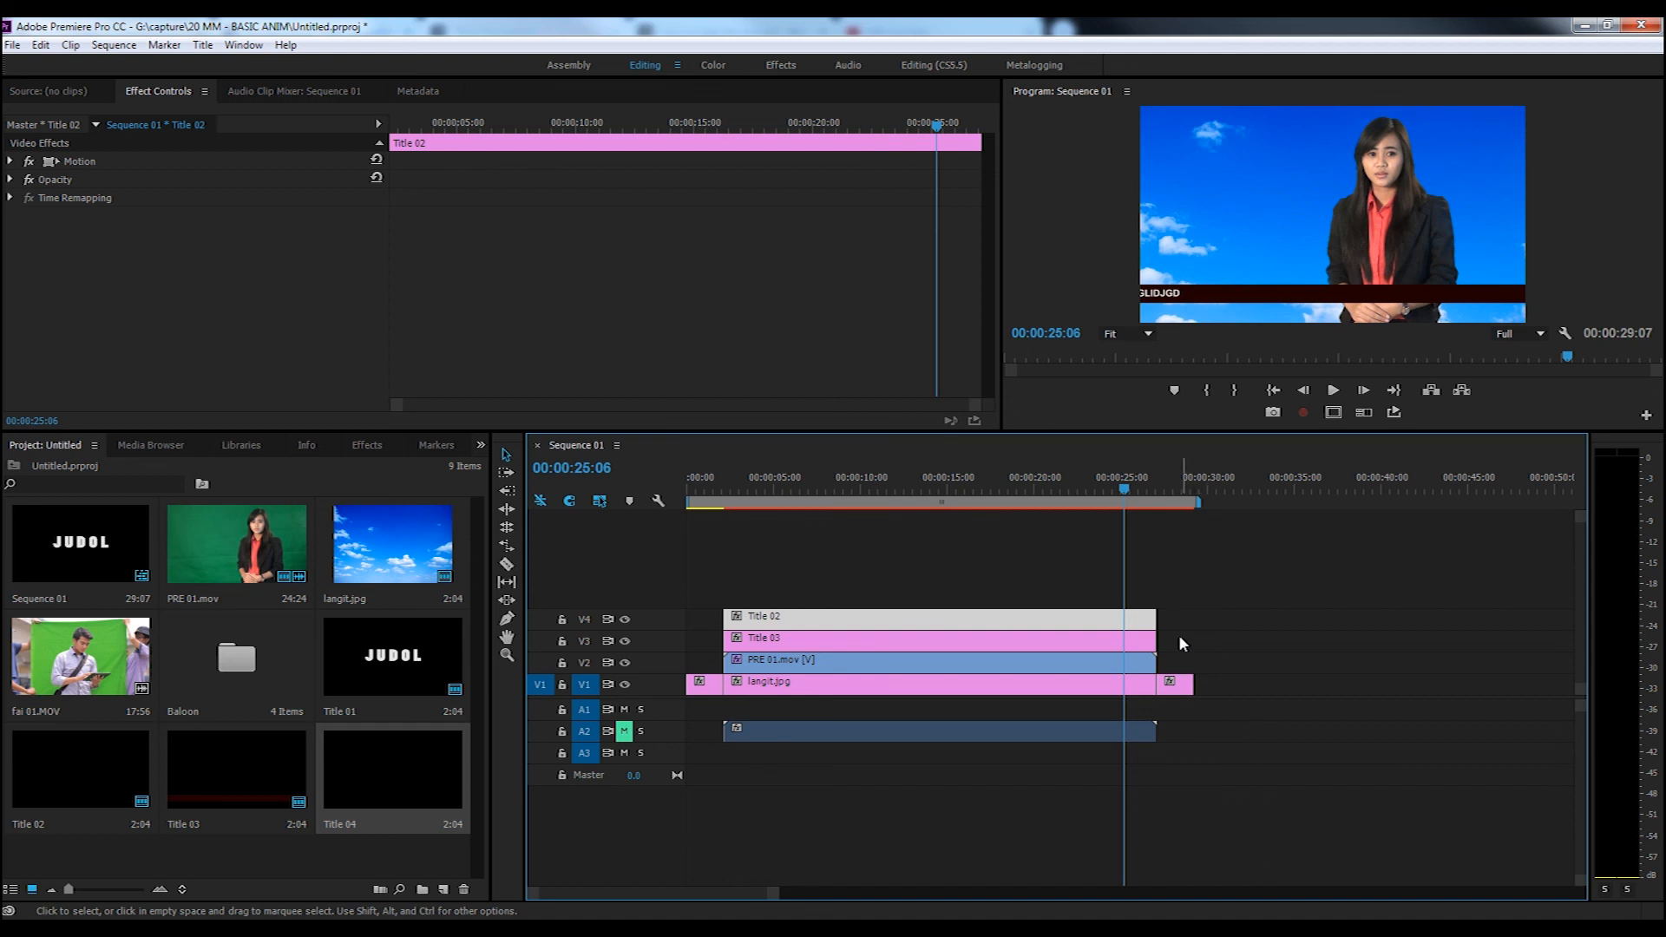
{"action": "left_click", "coordinate": [1176, 684]}
- Preview the sequence and check the rolling credits at 00:00:28:00
{"action": "left_click", "coordinate": [1332, 392]}
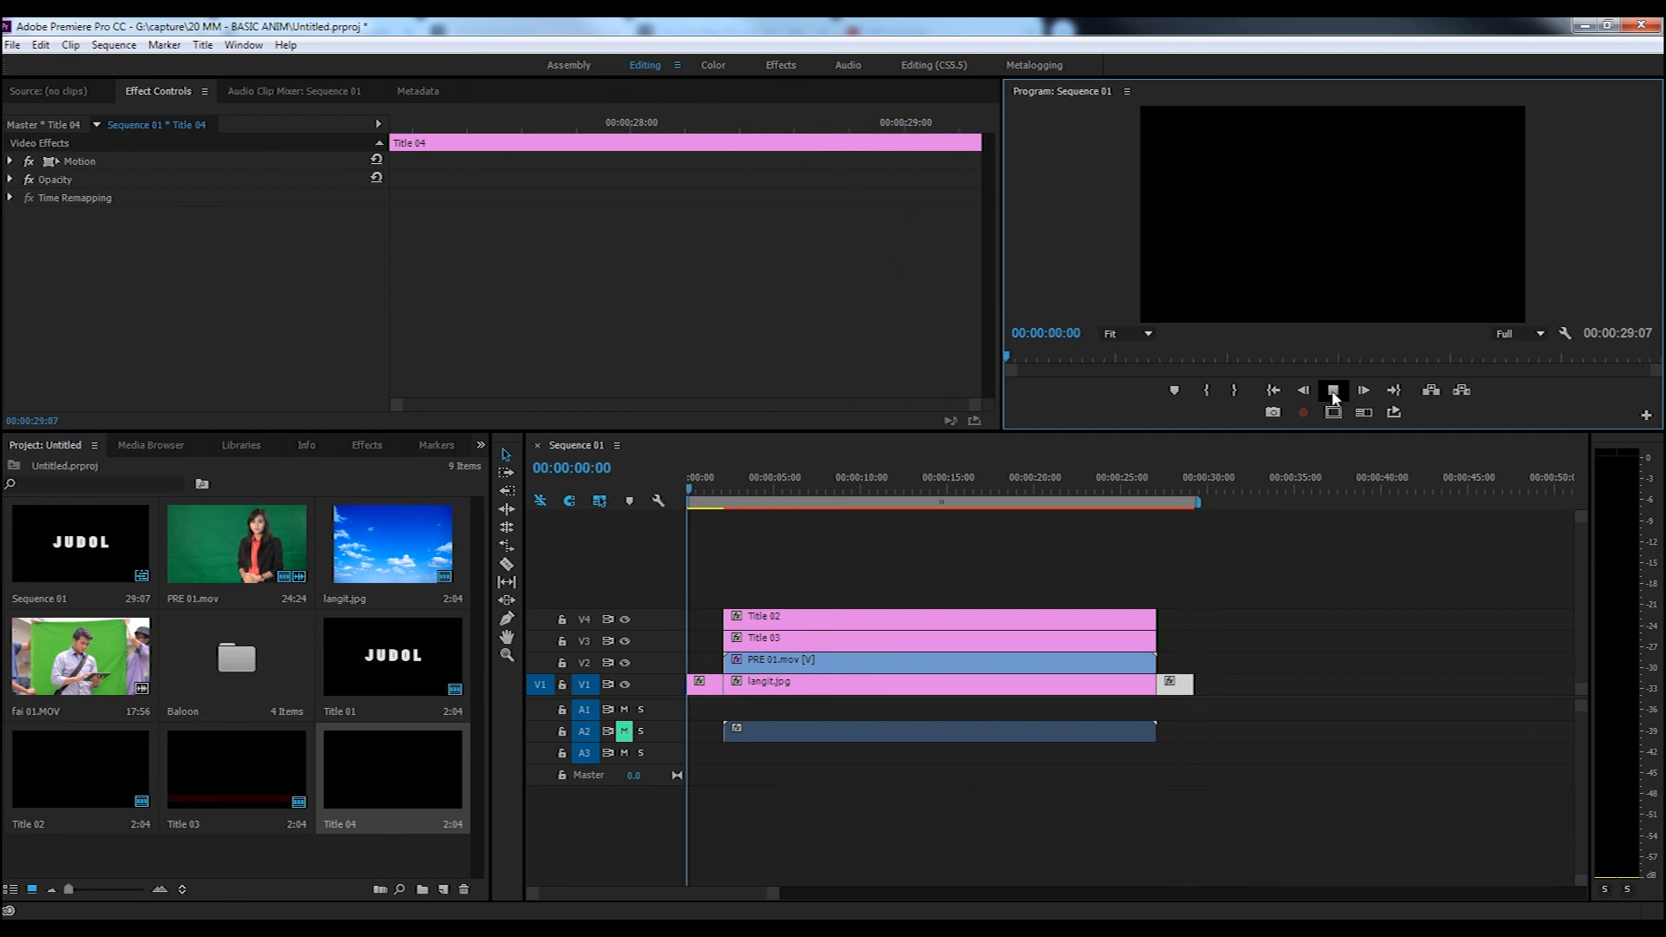
{"action": "left_click", "coordinate": [1333, 391]}
{"action": "left_click", "coordinate": [1173, 478]}
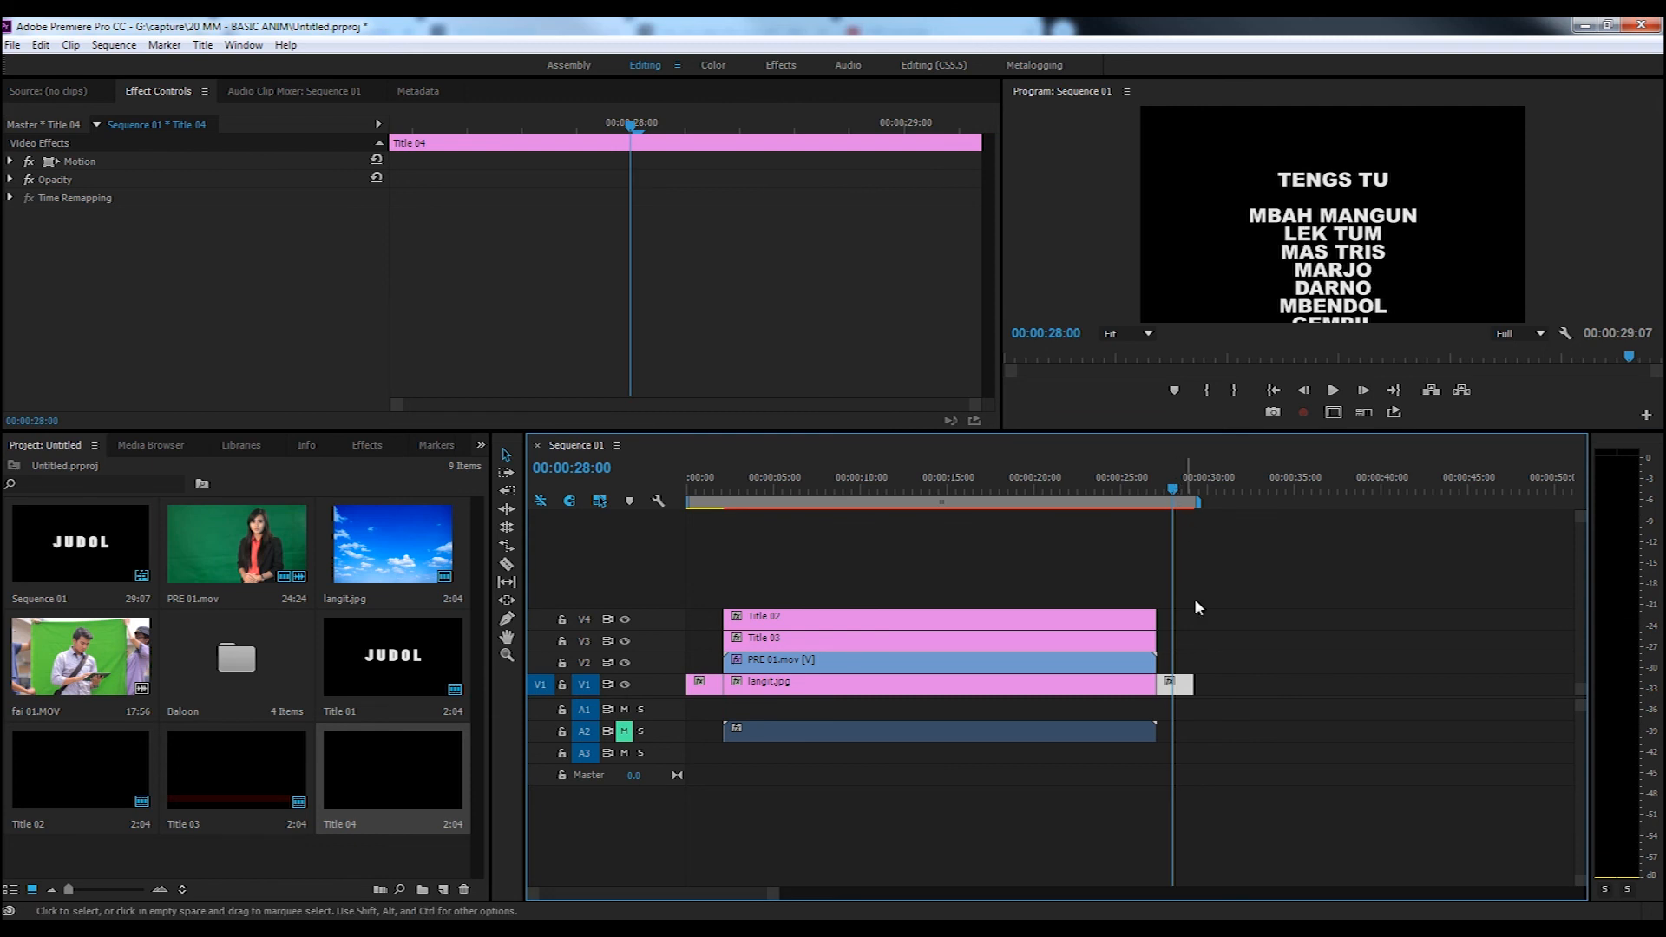
- Extend the end of the Title 04 clip to about 00:00:34:21 and play back the slower credits roll
{"action": "left_click_drag", "start_coordinate": [1189, 683], "coordinate": [1289, 682]}
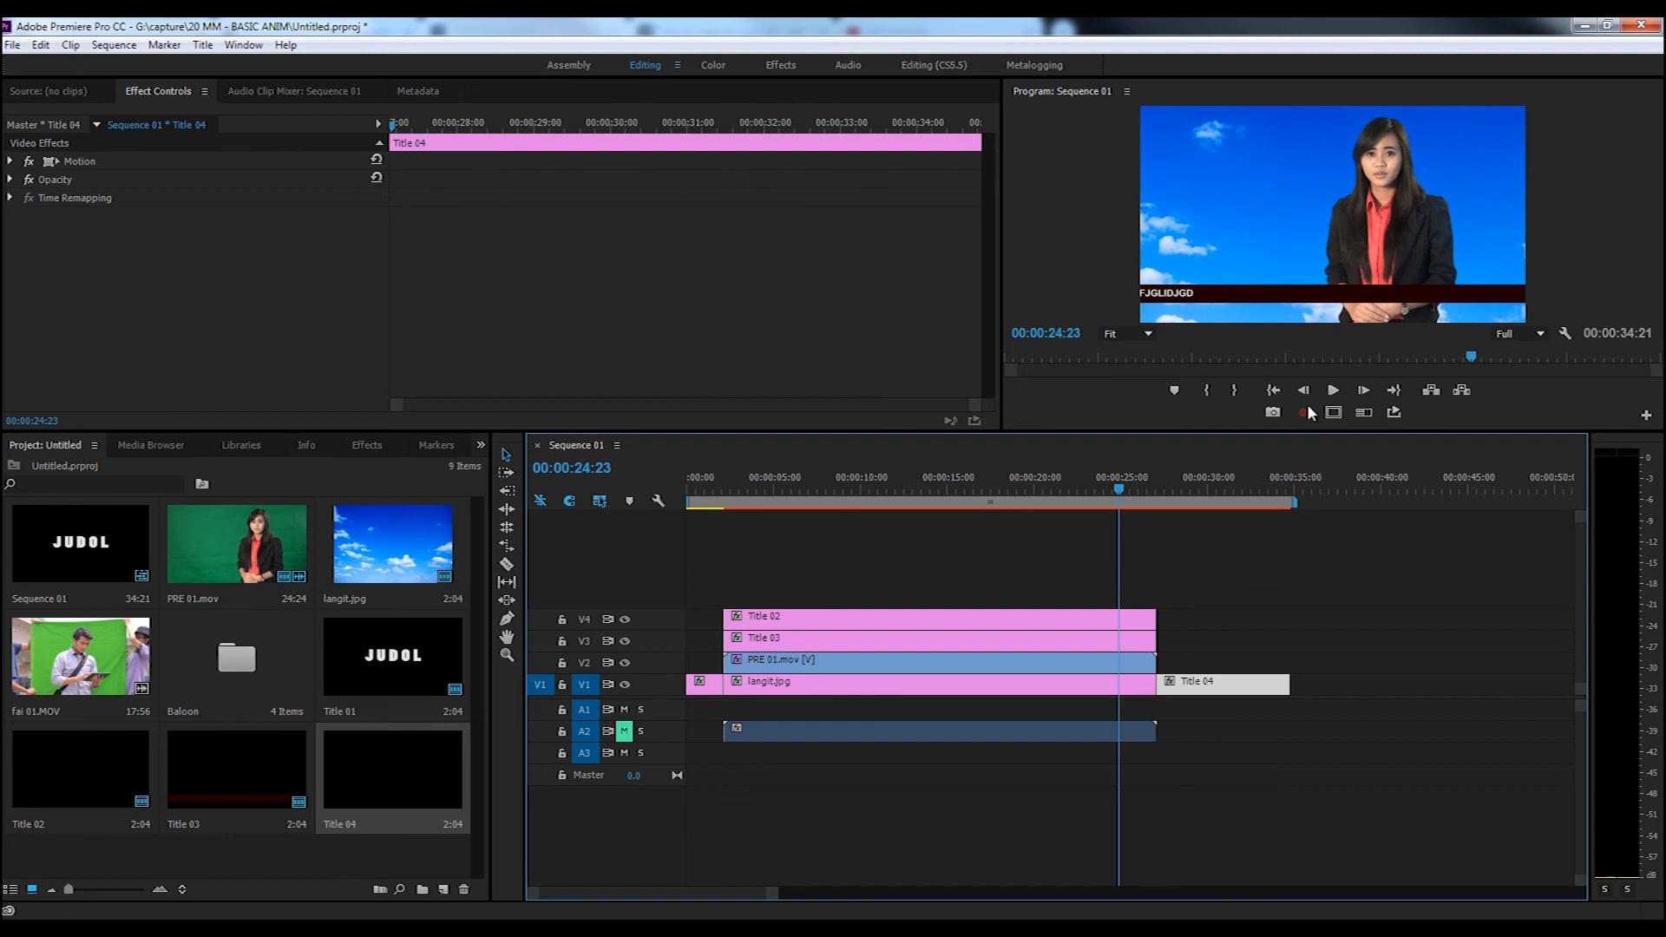
{"action": "left_click", "coordinate": [1333, 391]}
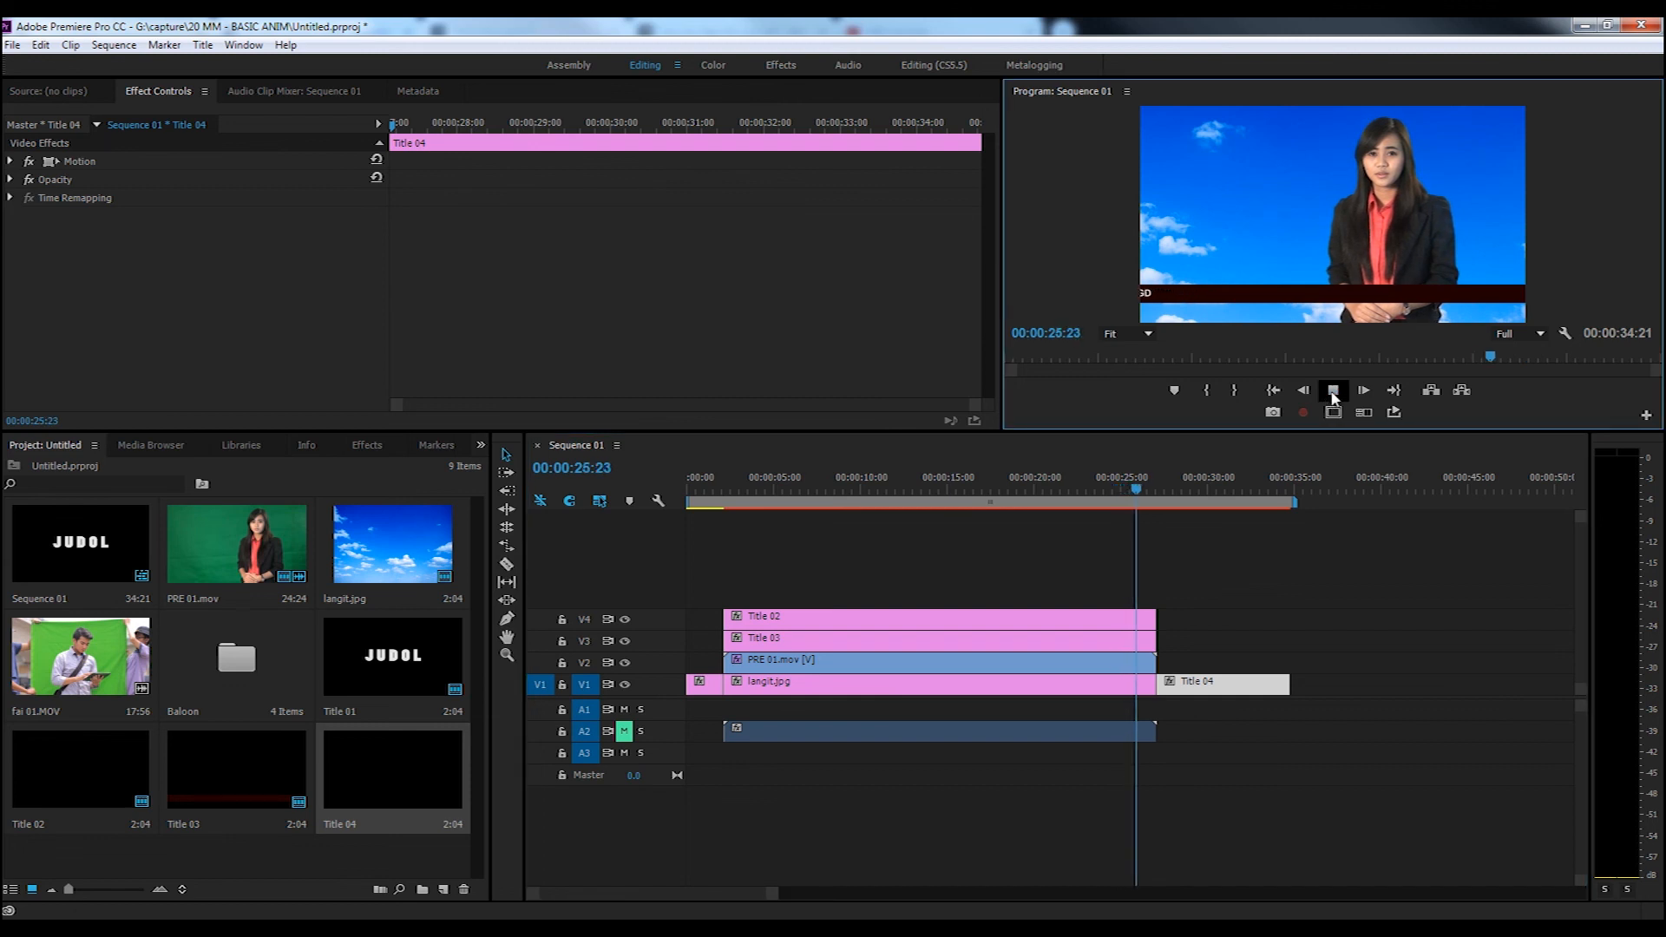